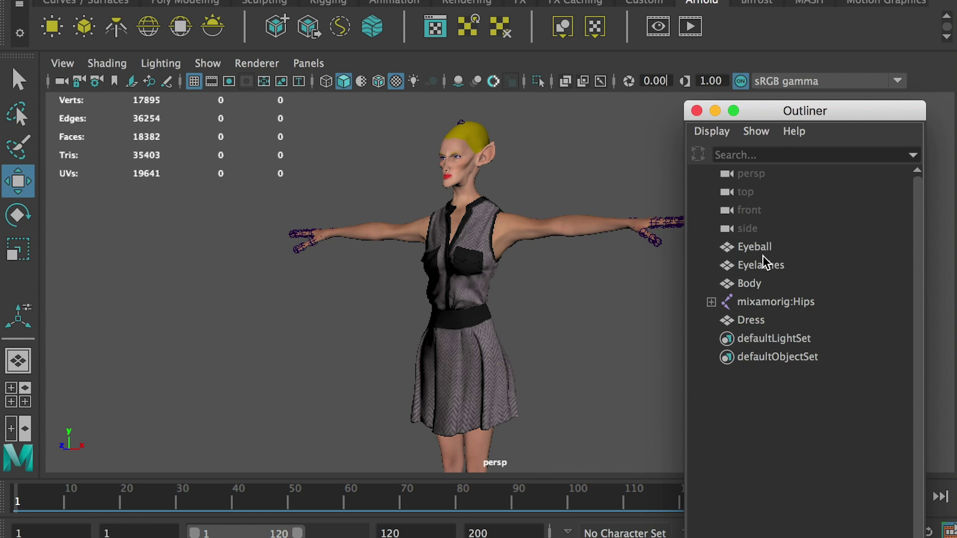
# Select the Eyeball, Eyelashes and Body objects in turn, framing the eyeballs and eyelashes
pyautogui.click(748, 247)
pyautogui.click(752, 265)
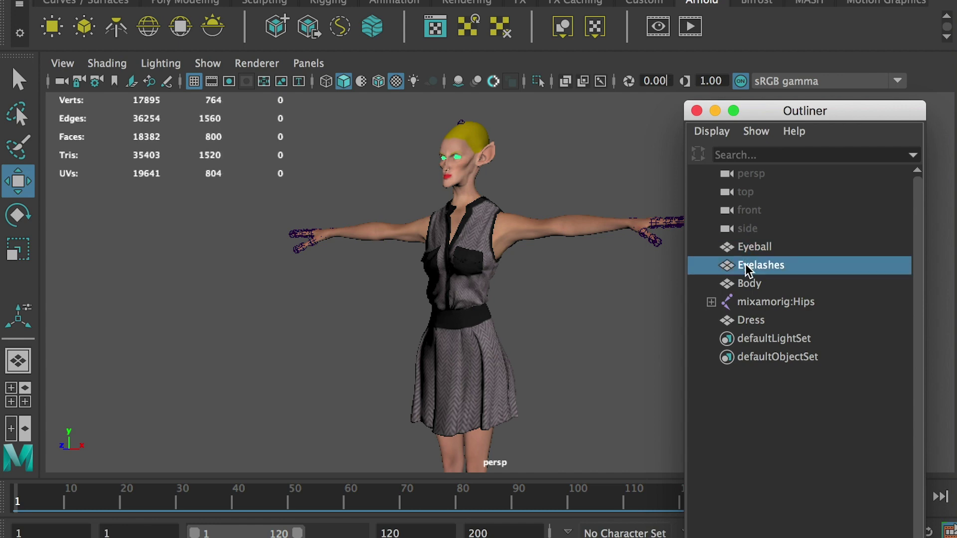
pyautogui.click(749, 285)
pyautogui.click(755, 248)
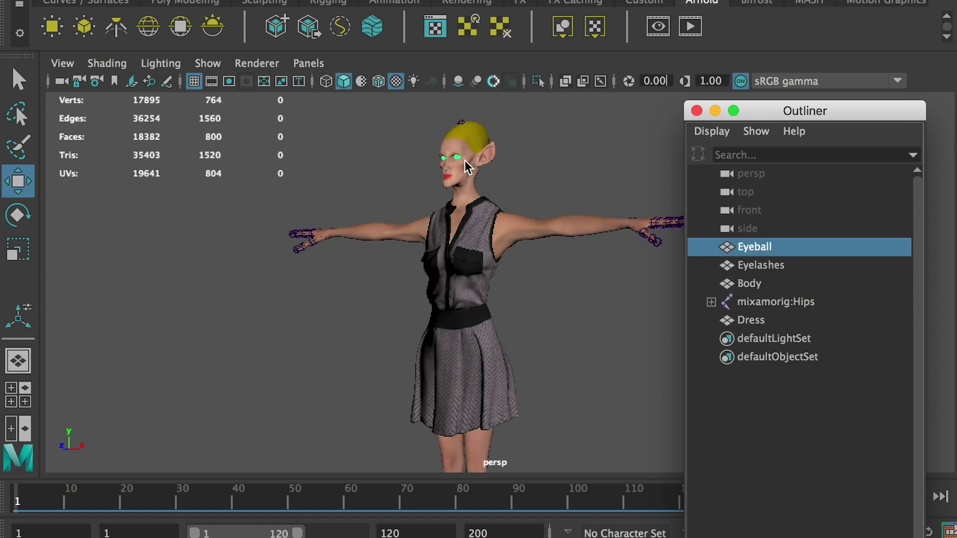
pyautogui.press('f')
pyautogui.click(737, 265)
pyautogui.press('f')
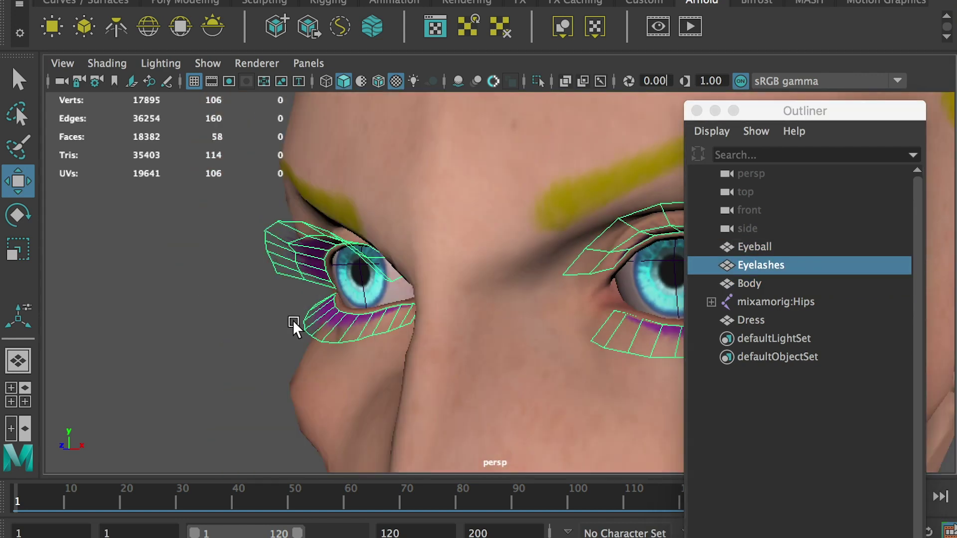
# Frame the whole body mesh, then select the Dress
pyautogui.click(235, 311)
pyautogui.click(749, 283)
pyautogui.press('f')
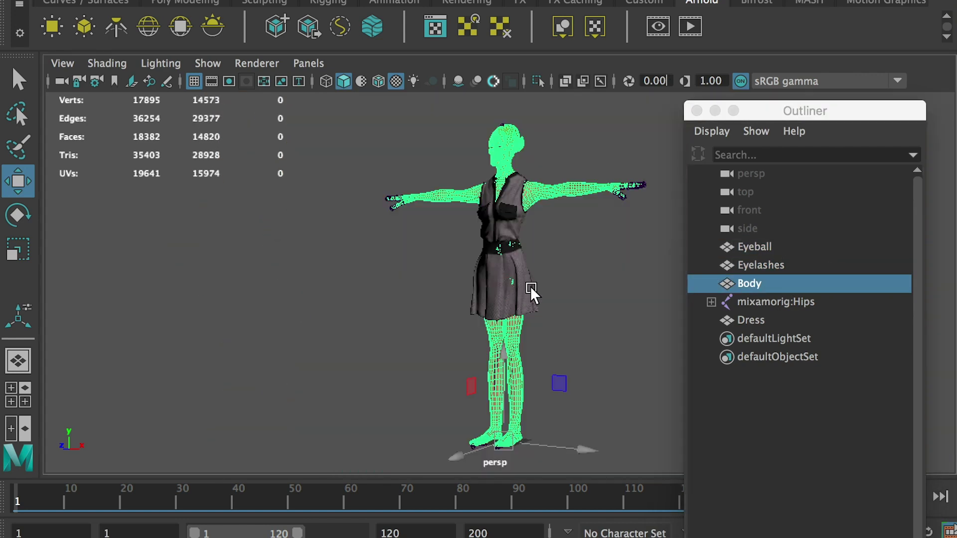
pyautogui.click(755, 322)
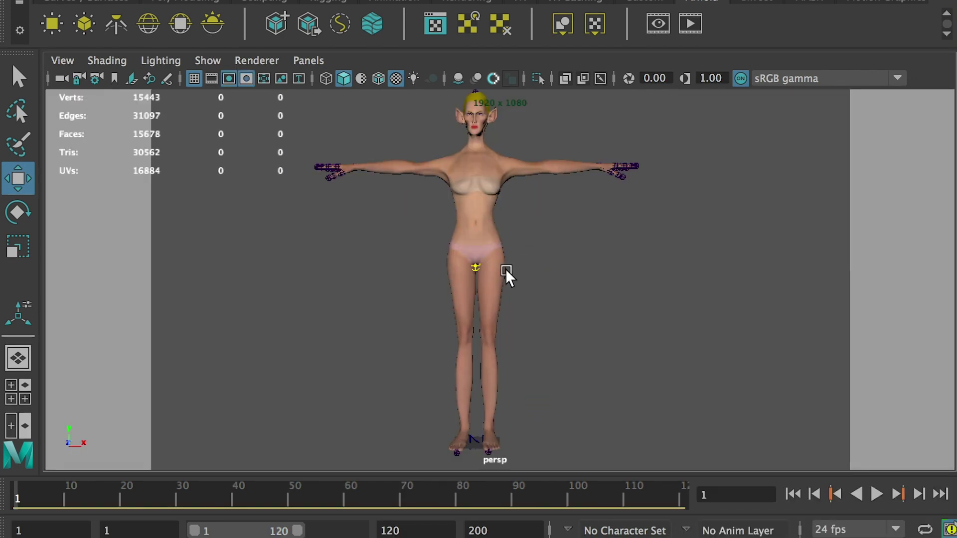
# Bring the hidden dress back with Shift+H
pyautogui.click(505, 270)
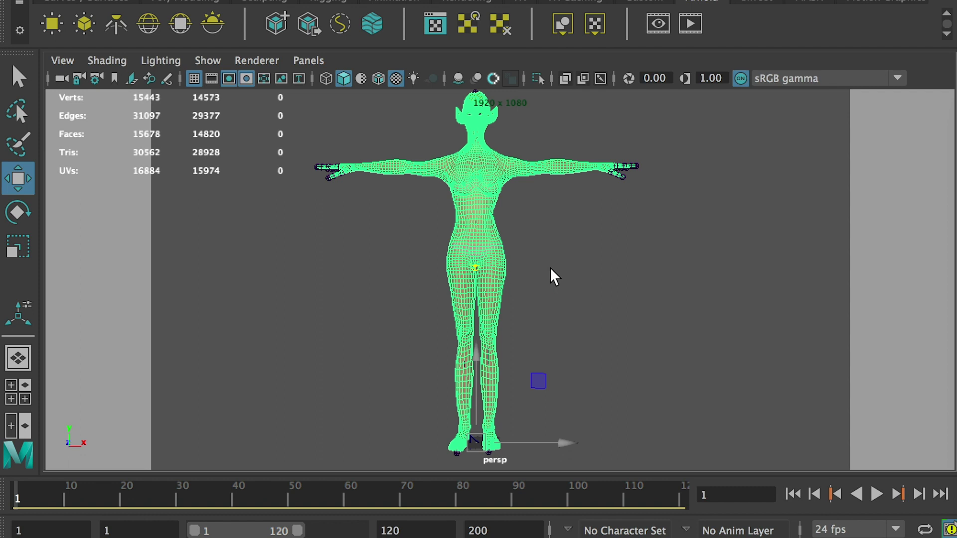
pyautogui.click(596, 283)
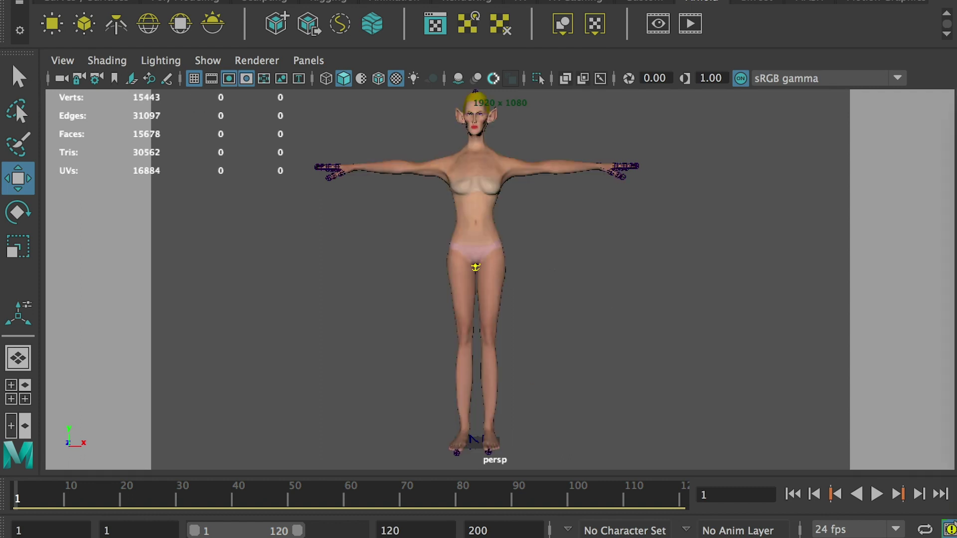
pyautogui.hotkey('shift', 'h')
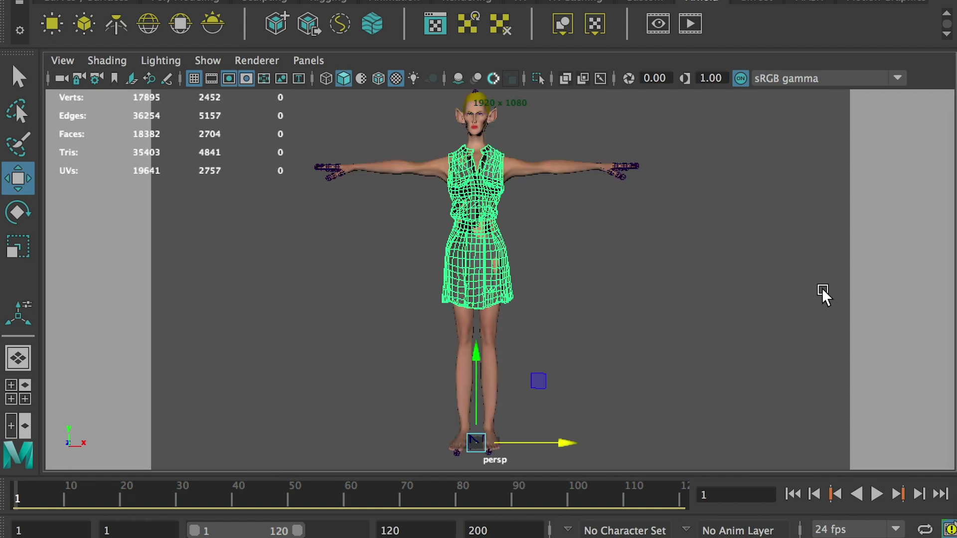
pyautogui.click(593, 216)
pyautogui.scroll(-5, 626, 293)
pyautogui.scroll(2, 585, 259)
pyautogui.scroll(-1, 525, 246)
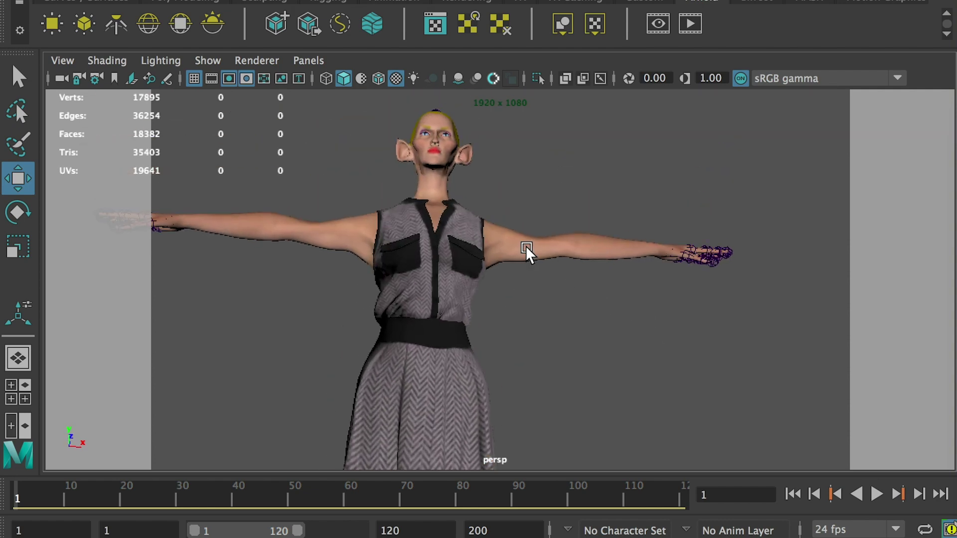
# Hide the body mesh with Display > Hide > Hide Selection
pyautogui.click(525, 246)
pyautogui.click(239, 1)
pyautogui.moveTo(271, 43)
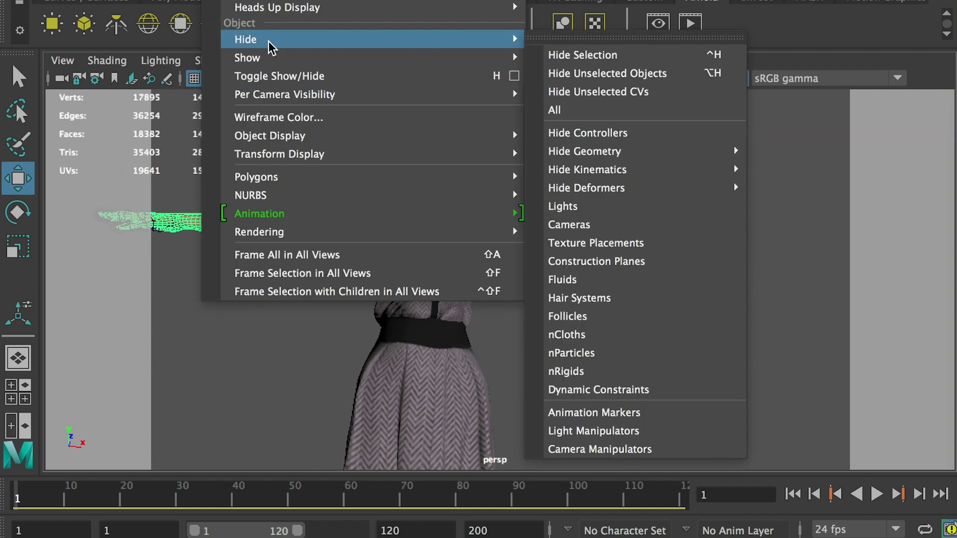
pyautogui.click(598, 56)
# Frame the dress and look up under the skirt
pyautogui.keyDown('alt'); pyautogui.moveTo(467, 222); pyautogui.dragTo(447, 207); pyautogui.keyUp('alt')
pyautogui.keyDown('alt'); pyautogui.moveTo(316, 157); pyautogui.dragTo(435, 261); pyautogui.keyUp('alt')
pyautogui.click(486, 292)
pyautogui.click(474, 317)
pyautogui.press('f')
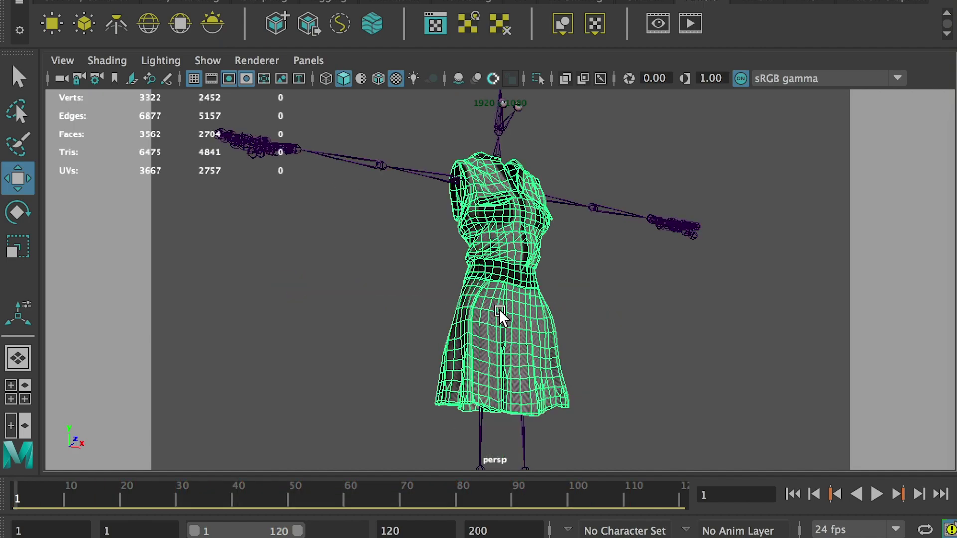
pyautogui.keyDown('alt'); pyautogui.moveTo(446, 210); pyautogui.dragTo(609, 314, button='right'); pyautogui.keyUp('alt')
pyautogui.keyDown('alt'); pyautogui.moveTo(609, 314); pyautogui.dragTo(711, 301); pyautogui.keyUp('alt')
pyautogui.click(711, 300)
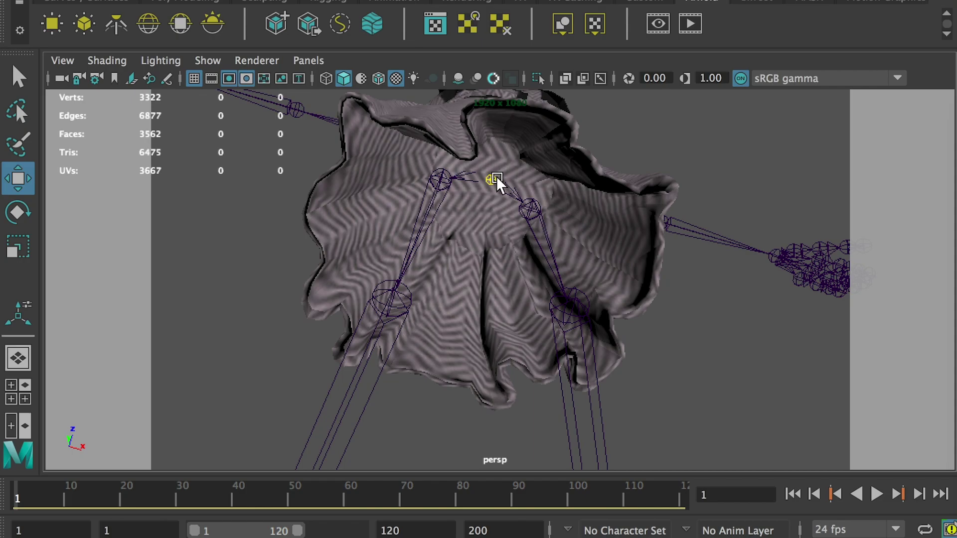
# Inspect the bodice from the side, into the armhole and from behind
pyautogui.keyDown('alt'); pyautogui.moveTo(510, 165); pyautogui.dragTo(410, 170); pyautogui.keyUp('alt')
pyautogui.click(479, 243)
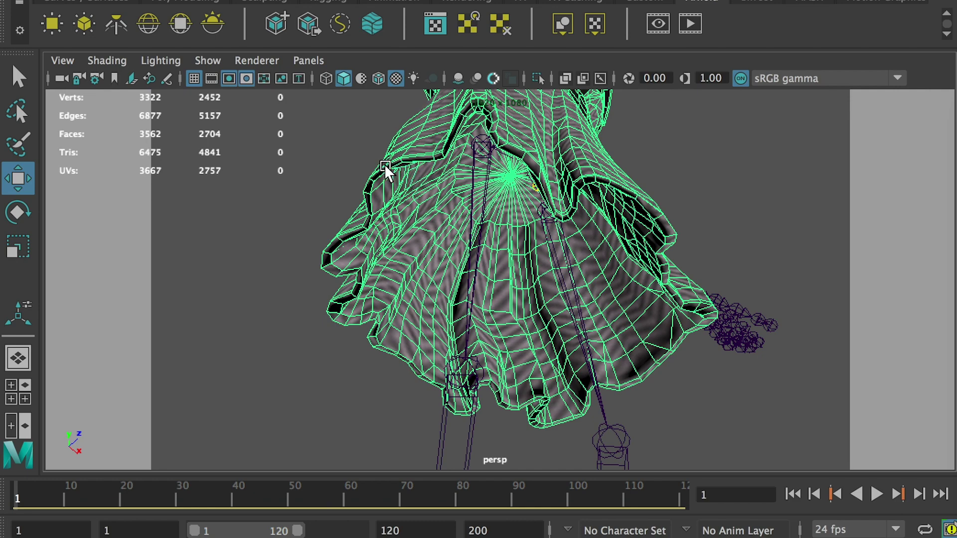
pyautogui.keyDown('alt'); pyautogui.moveTo(419, 179); pyautogui.dragTo(435, 153); pyautogui.keyUp('alt')
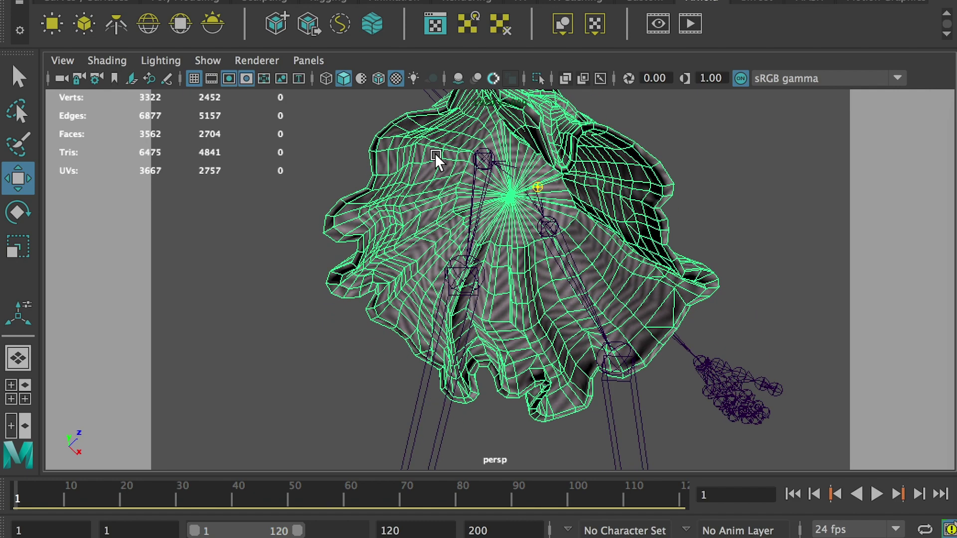
pyautogui.keyDown('alt'); pyautogui.moveTo(512, 194); pyautogui.dragTo(647, 196); pyautogui.keyUp('alt')
pyautogui.keyDown('alt'); pyautogui.moveTo(572, 202); pyautogui.dragTo(606, 243); pyautogui.keyUp('alt')
pyautogui.keyDown('alt'); pyautogui.moveTo(752, 299); pyautogui.dragTo(579, 145); pyautogui.keyUp('alt')
pyautogui.moveTo(579, 145); pyautogui.dragTo(568, 143, button='right')
# Select individual faces and whole face loops along the dress strap
pyautogui.click(591, 194)
pyautogui.keyDown('alt'); pyautogui.moveTo(413, 173); pyautogui.dragTo(766, 172); pyautogui.keyUp('alt')
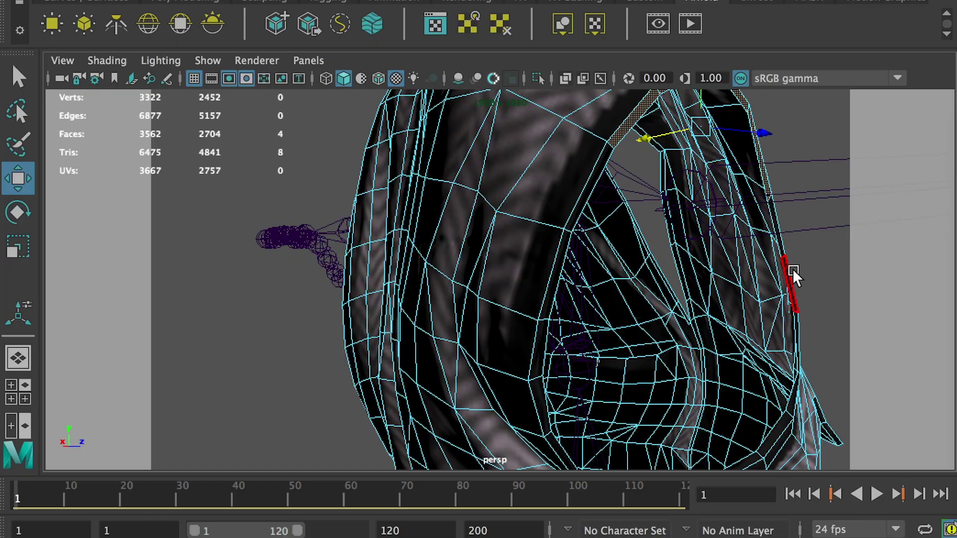
pyautogui.keyDown('alt'); pyautogui.moveTo(794, 340); pyautogui.dragTo(561, 139); pyautogui.keyUp('alt')
pyautogui.click(507, 199)
pyautogui.keyDown('shift'); pyautogui.doubleClick(417, 276); pyautogui.keyUp('shift')
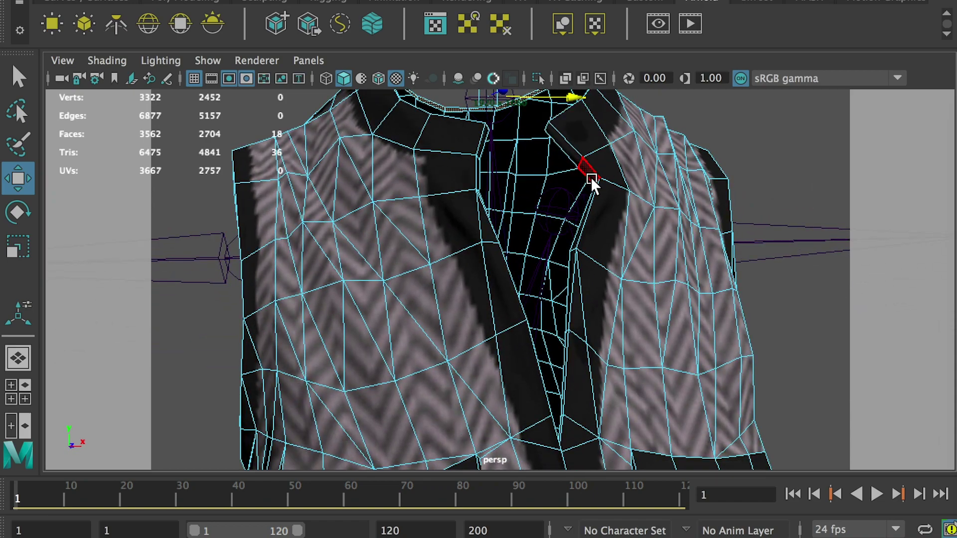
pyautogui.keyDown('alt'); pyautogui.moveTo(513, 192); pyautogui.dragTo(590, 217); pyautogui.keyUp('alt')
pyautogui.click(630, 114)
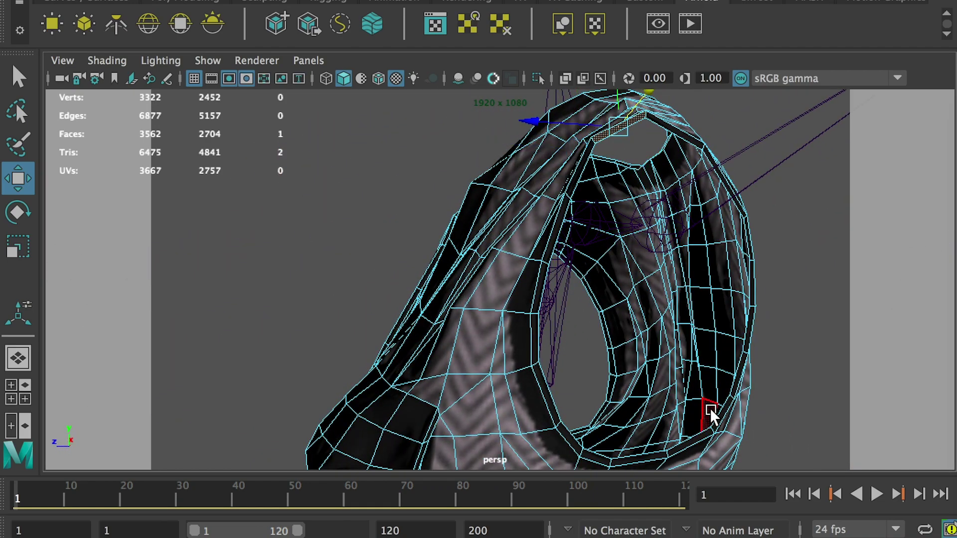
pyautogui.keyDown('shift'); pyautogui.doubleClick(692, 436); pyautogui.keyUp('shift')
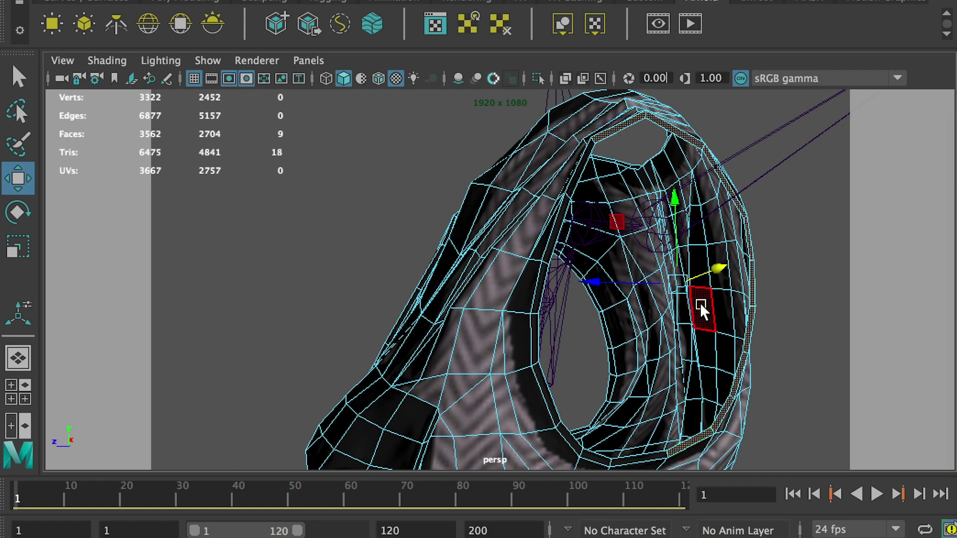
# Return the dress to Object Mode
pyautogui.keyDown('alt'); pyautogui.moveTo(728, 207); pyautogui.dragTo(550, 197); pyautogui.keyUp('alt')
pyautogui.moveTo(550, 196); pyautogui.dragTo(613, 110, button='right')
pyautogui.moveTo(613, 110); pyautogui.dragTo(638, 121, button='right')
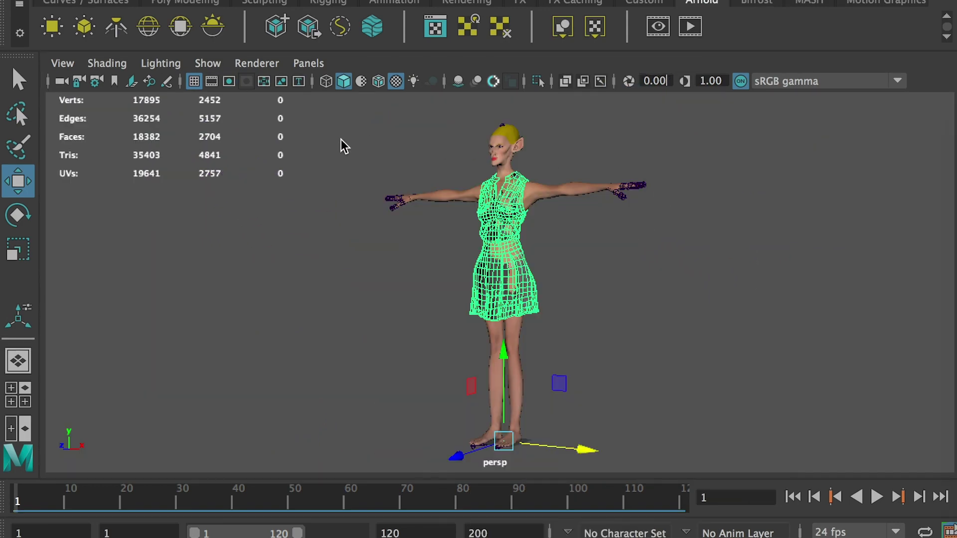
# Turn on Shading > X-Ray Joints and view the joints from the front
pyautogui.click(105, 64)
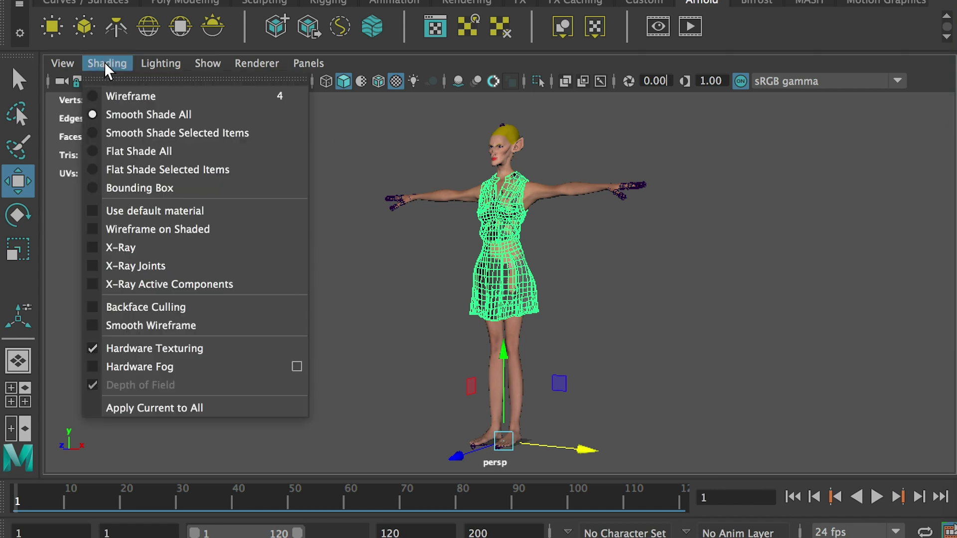
pyautogui.click(115, 271)
pyautogui.click(569, 244)
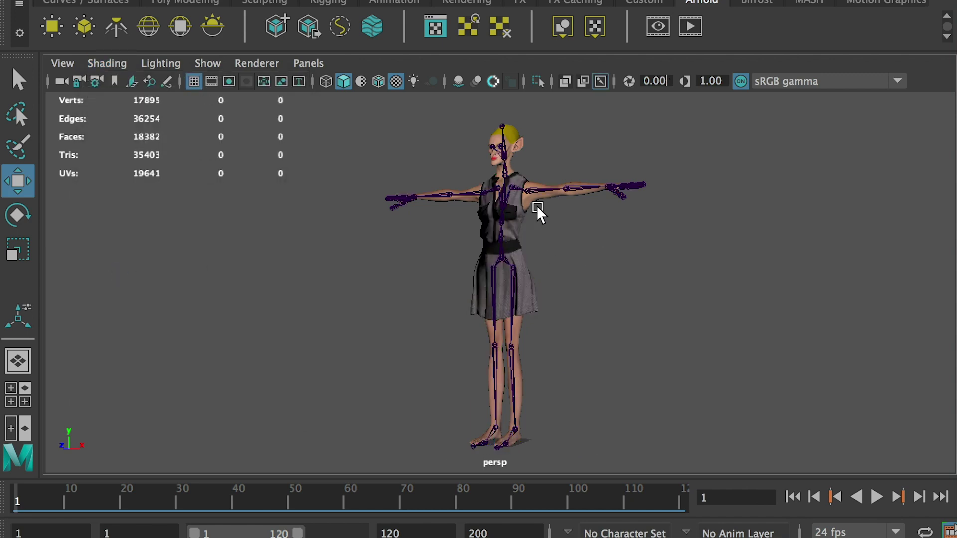
pyautogui.keyDown('alt'); pyautogui.moveTo(536, 206); pyautogui.dragTo(668, 299, button='right'); pyautogui.keyUp('alt')
pyautogui.keyDown('alt'); pyautogui.moveTo(668, 299); pyautogui.dragTo(521, 251); pyautogui.keyUp('alt')
pyautogui.keyDown('alt'); pyautogui.moveTo(518, 305); pyautogui.dragTo(585, 280); pyautogui.keyUp('alt')
pyautogui.keyDown('alt'); pyautogui.moveTo(585, 280); pyautogui.dragTo(566, 250, button='right'); pyautogui.keyUp('alt')
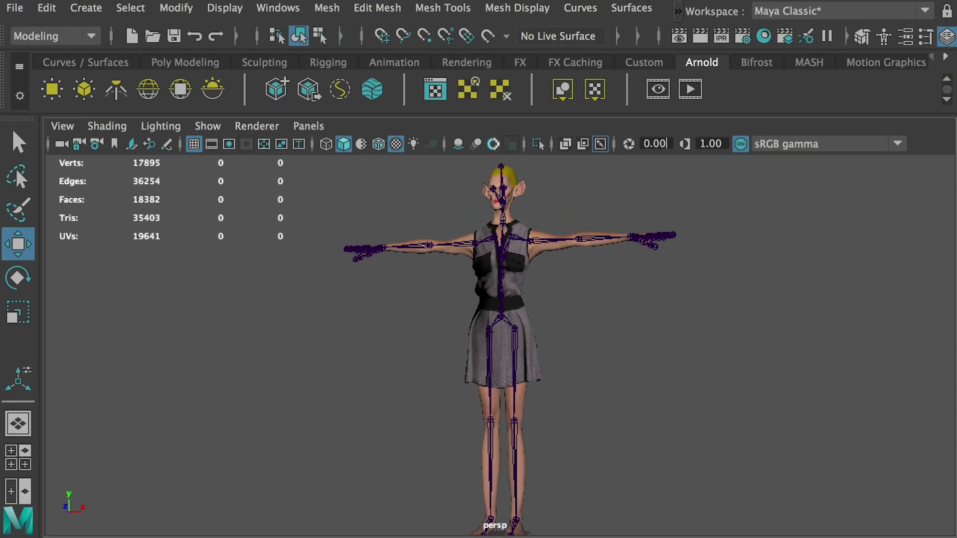
# Open Preferences and keep the Settings time rate at 24 fps
pyautogui.click(23, 1)
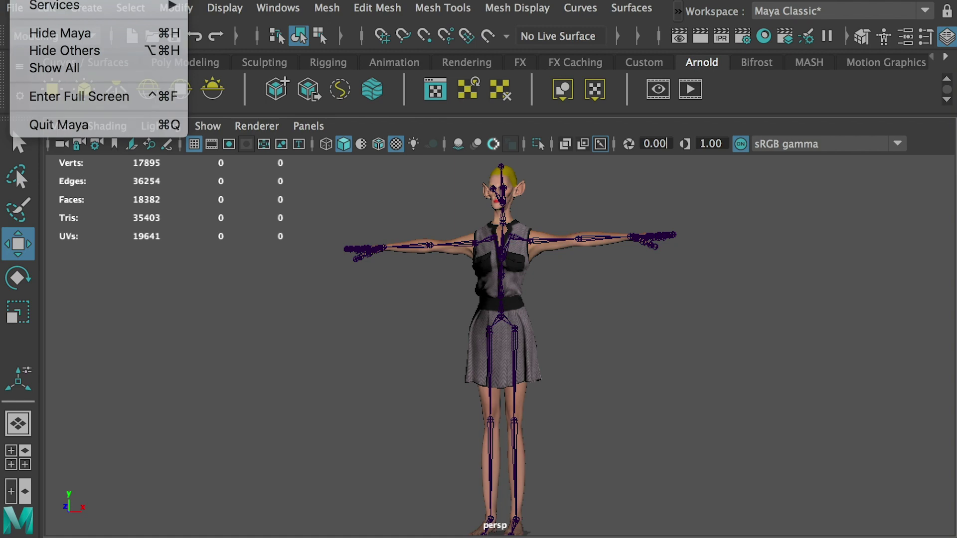
pyautogui.click(50, 0)
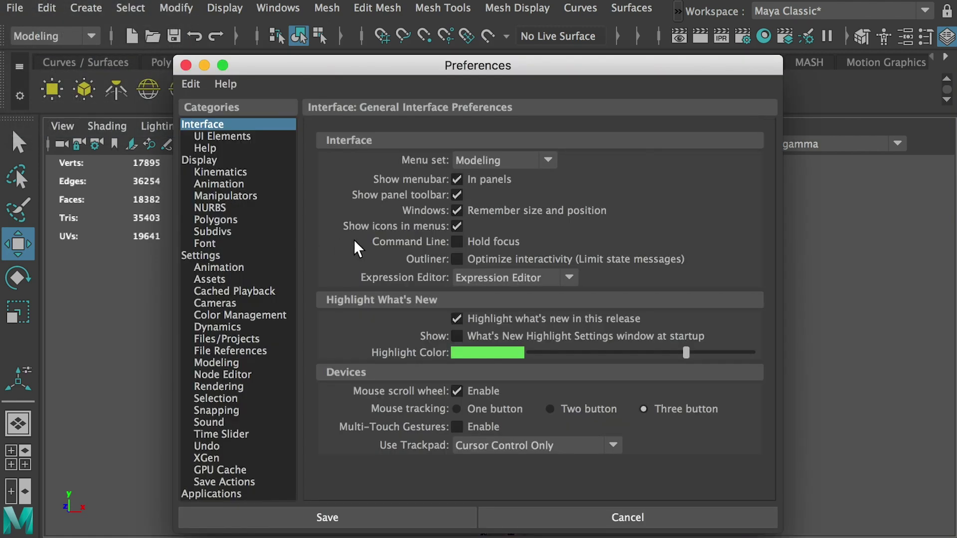
pyautogui.click(204, 256)
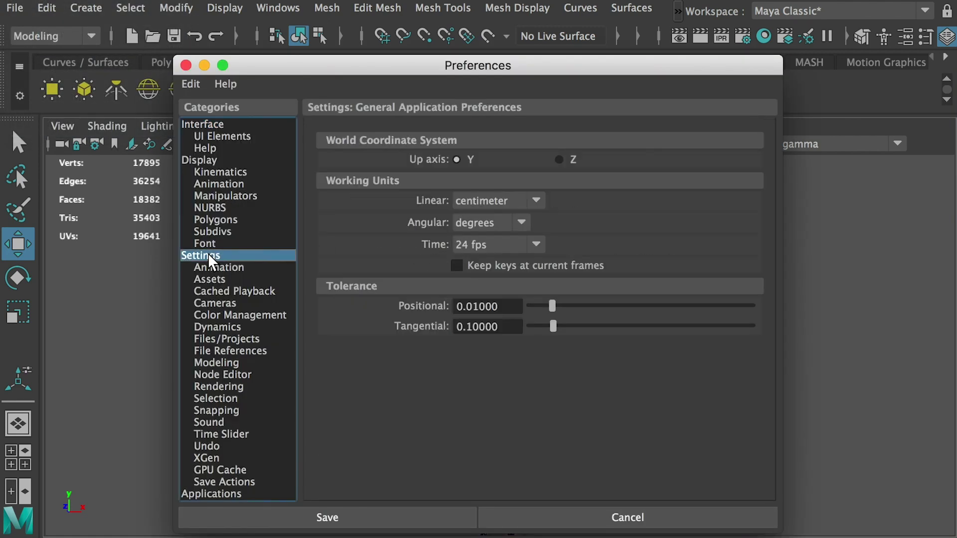
pyautogui.click(493, 245)
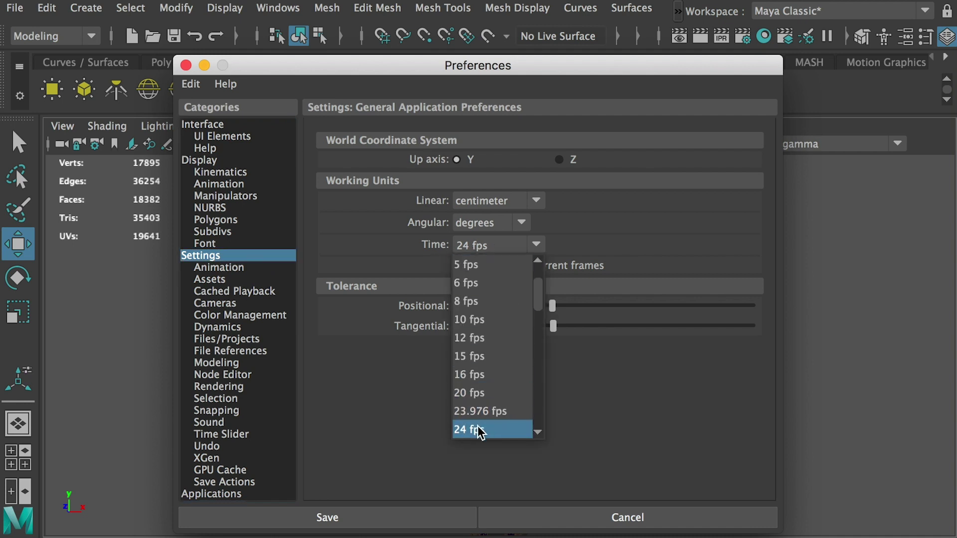
pyautogui.click(504, 430)
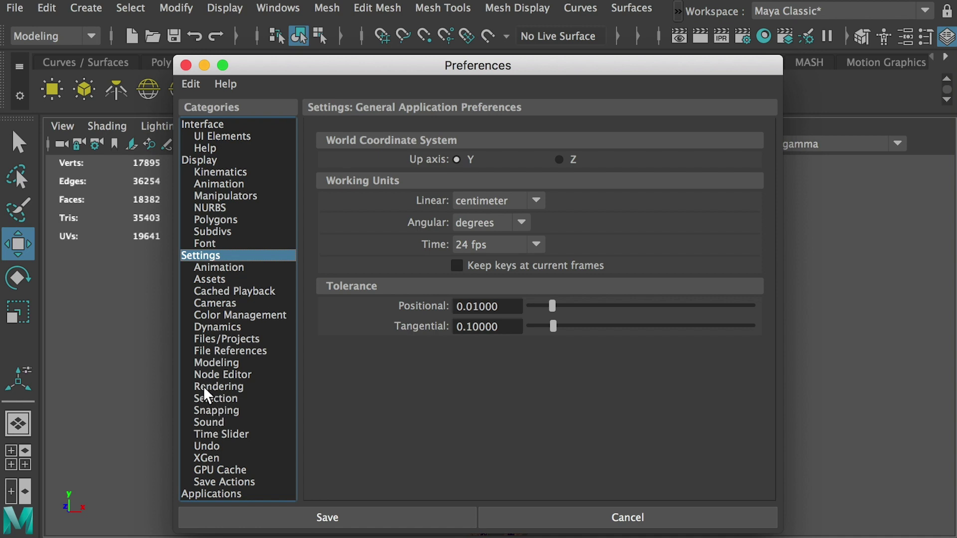
# Set Time Slider playback speed to 'Play every frame' and save the preferences
pyautogui.click(218, 435)
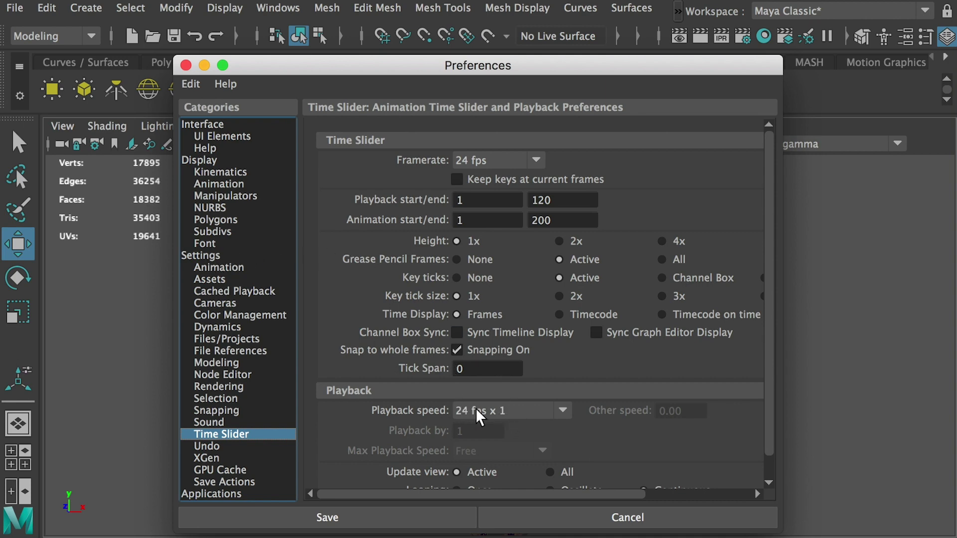
pyautogui.click(491, 417)
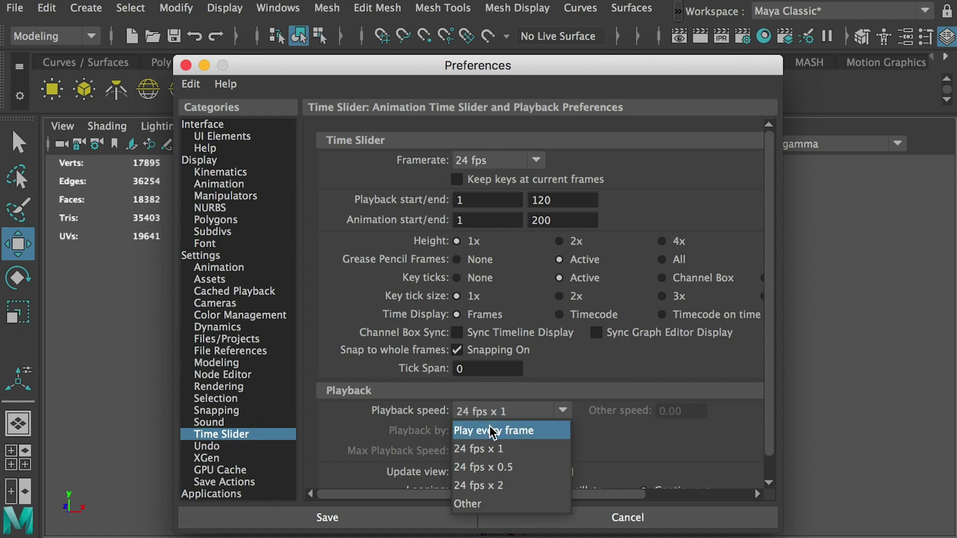
pyautogui.click(536, 431)
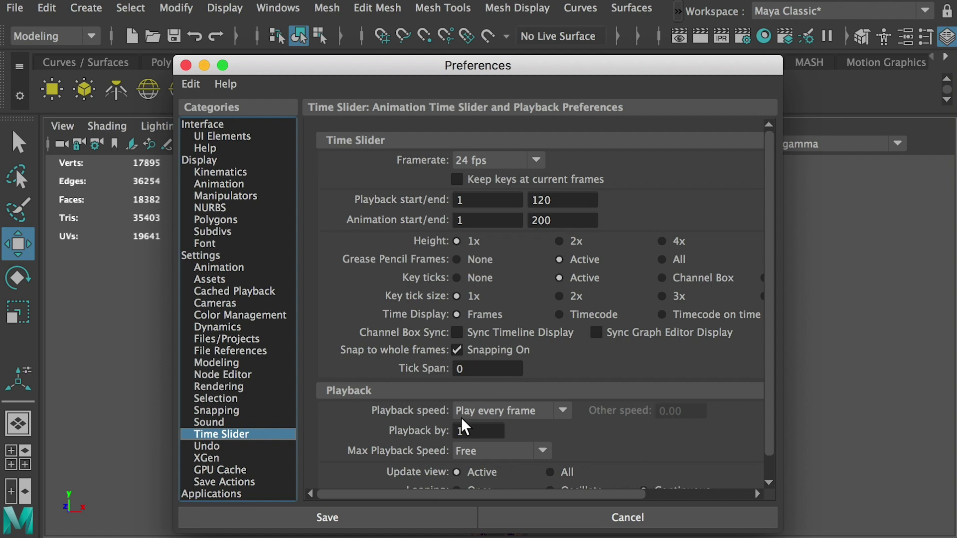
pyautogui.click(359, 520)
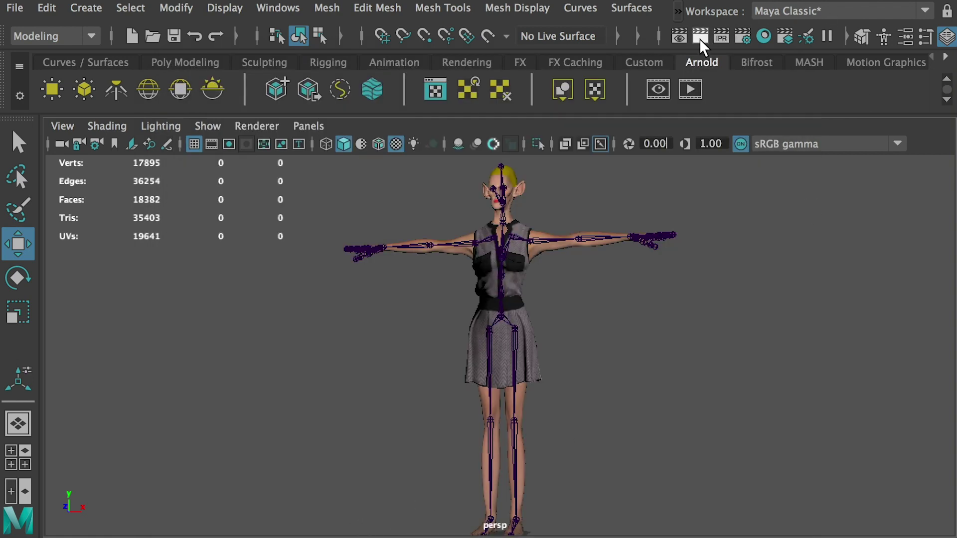
# In Render Settings, set image format to jpeg and image size to HD_1080 (1920 x 1080)
pyautogui.click(745, 39)
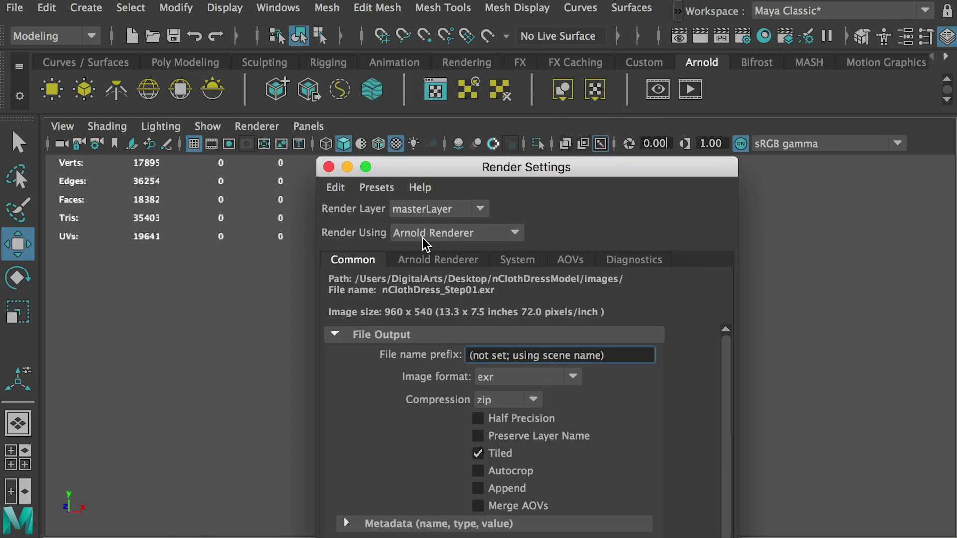
pyautogui.moveTo(510, 167); pyautogui.dragTo(555, 17)
pyautogui.click(551, 229)
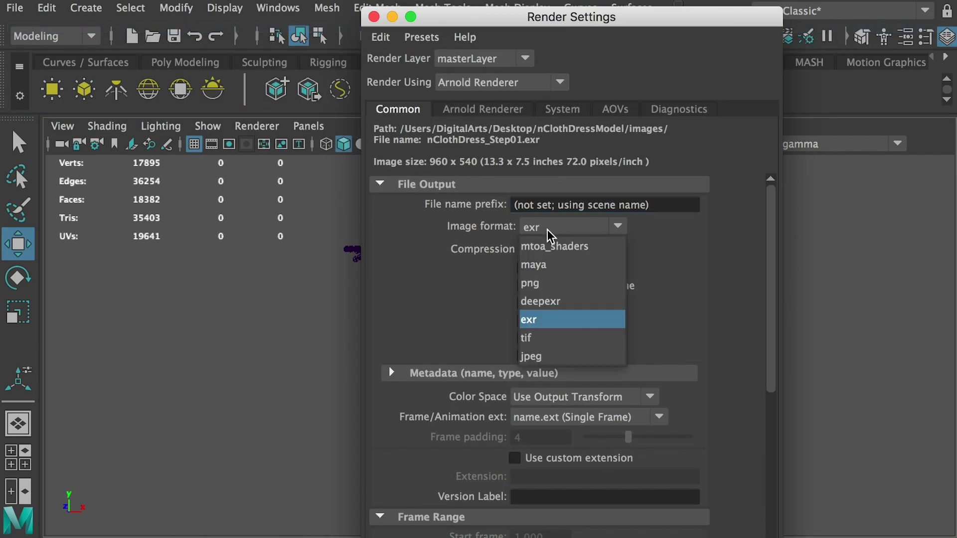
pyautogui.click(535, 357)
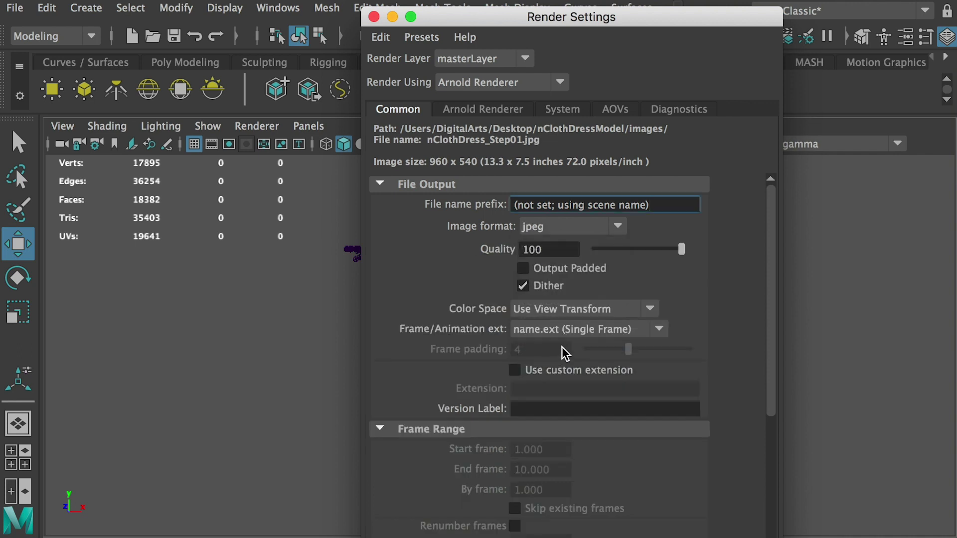
pyautogui.moveTo(773, 248); pyautogui.dragTo(760, 421)
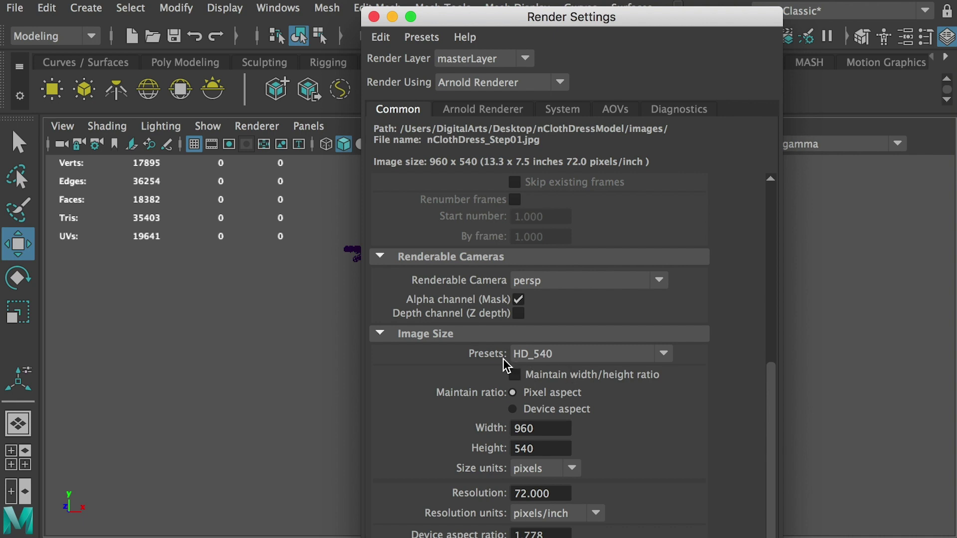
pyautogui.click(546, 360)
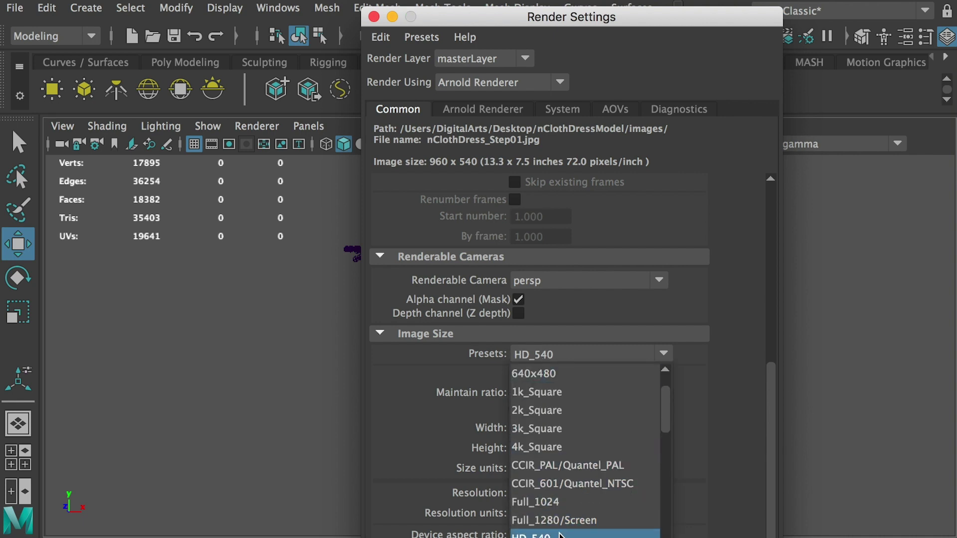
pyautogui.moveTo(668, 418); pyautogui.dragTo(666, 440)
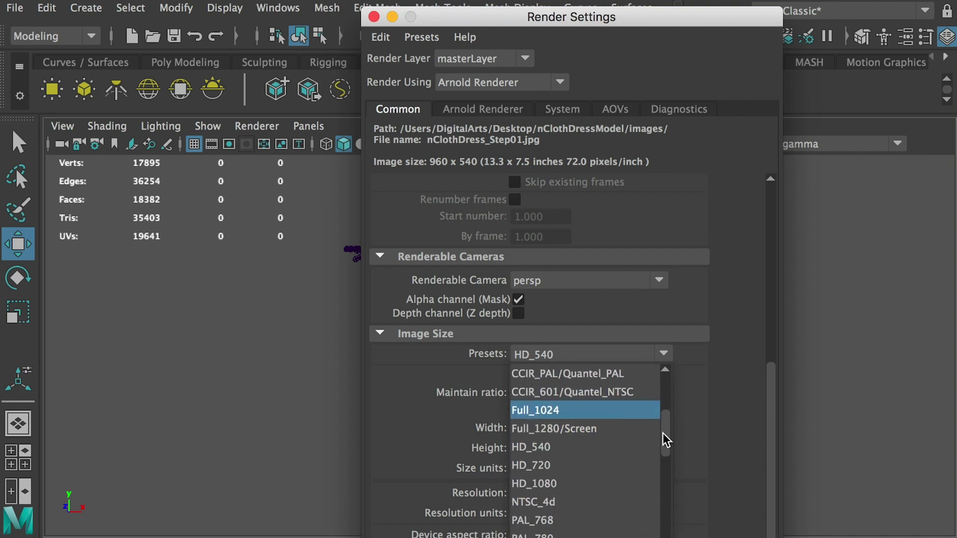
pyautogui.click(540, 485)
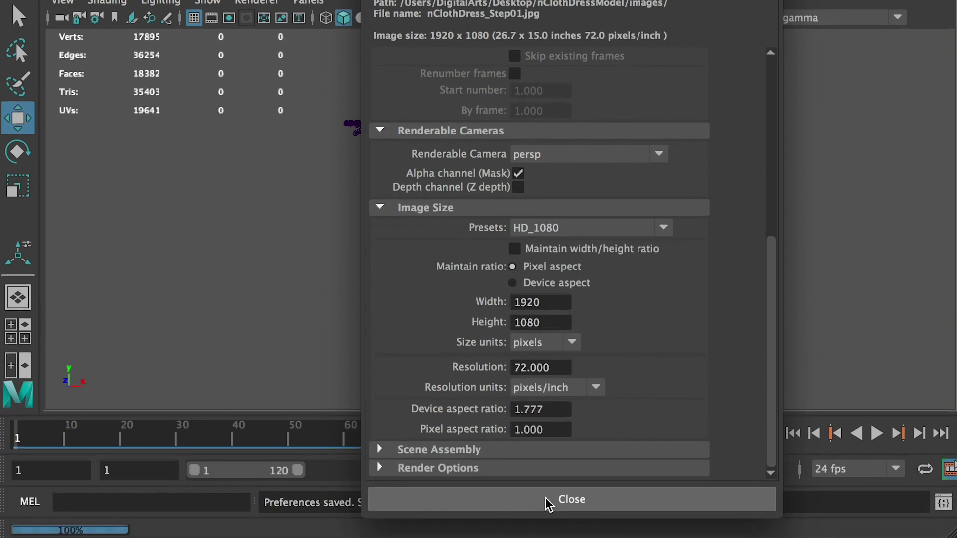
pyautogui.click(548, 500)
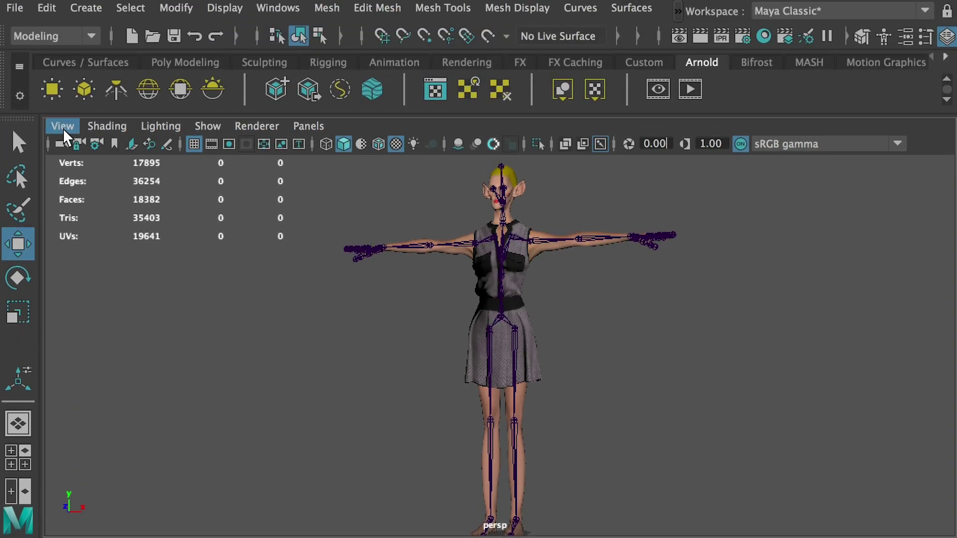
pyautogui.click(63, 130)
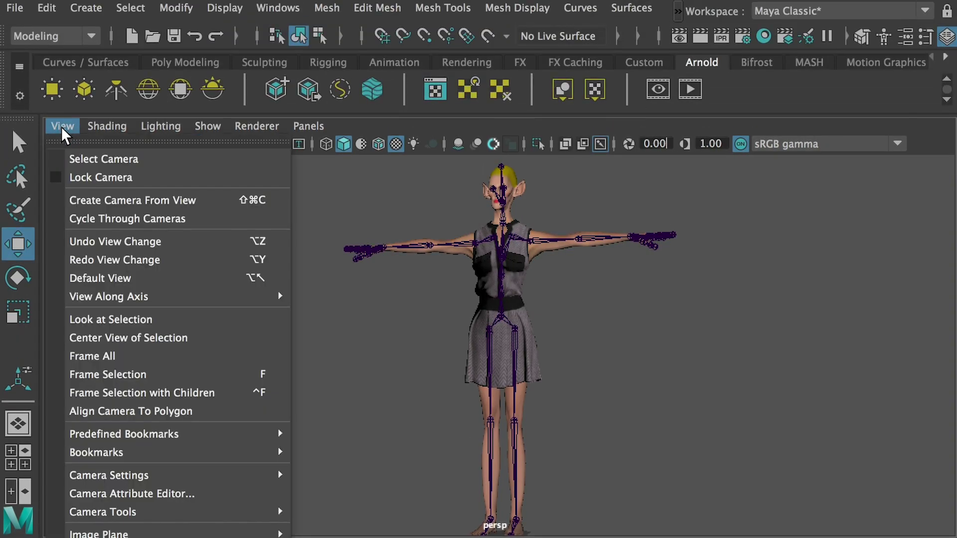
# Turn on the Resolution Gate and view the character from the side
pyautogui.moveTo(141, 477)
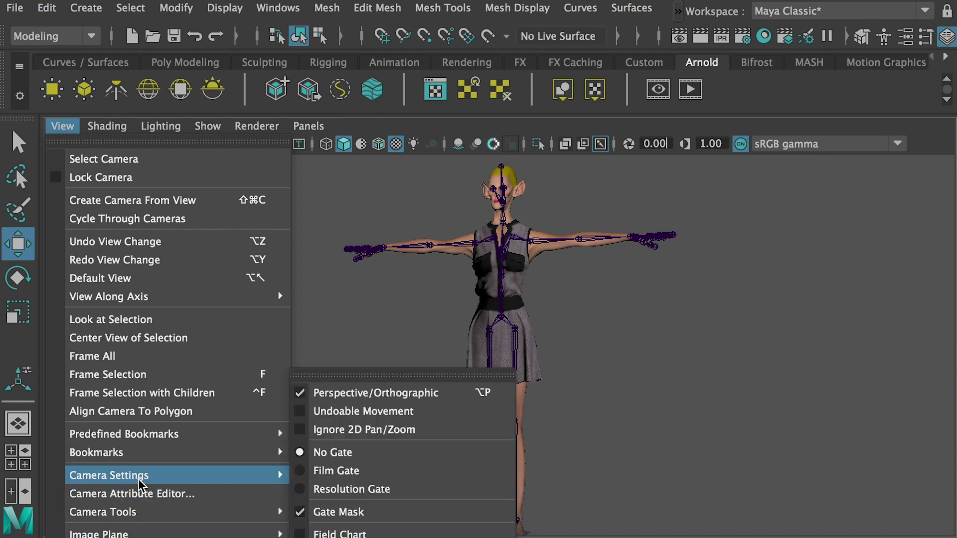
pyautogui.click(354, 491)
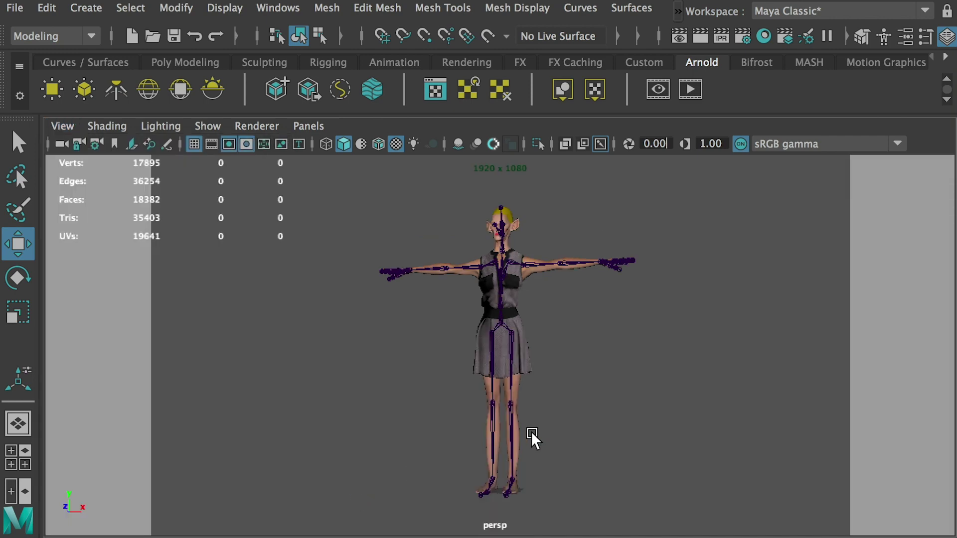
pyautogui.keyDown('alt'); pyautogui.moveTo(666, 405); pyautogui.dragTo(553, 386); pyautogui.keyUp('alt')
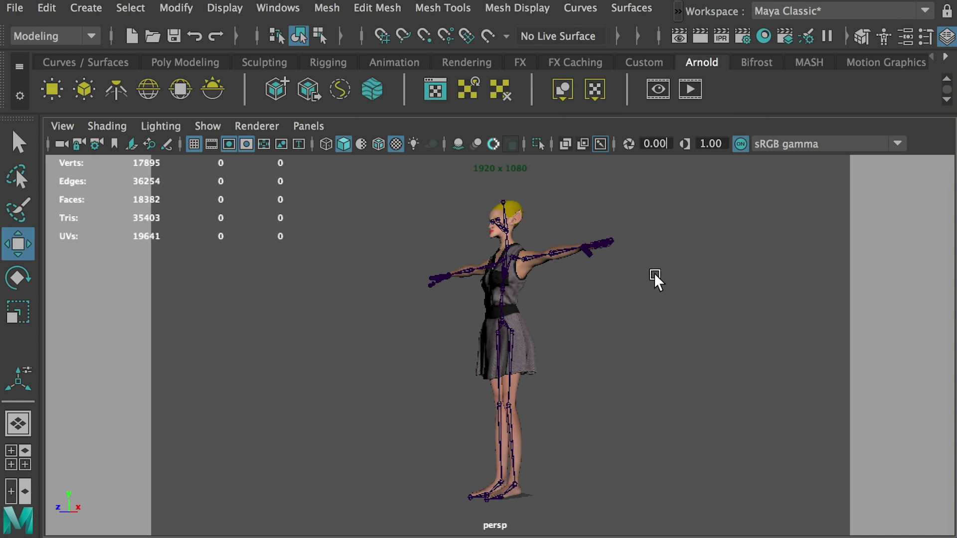
pyautogui.scroll(2, 474, 349)
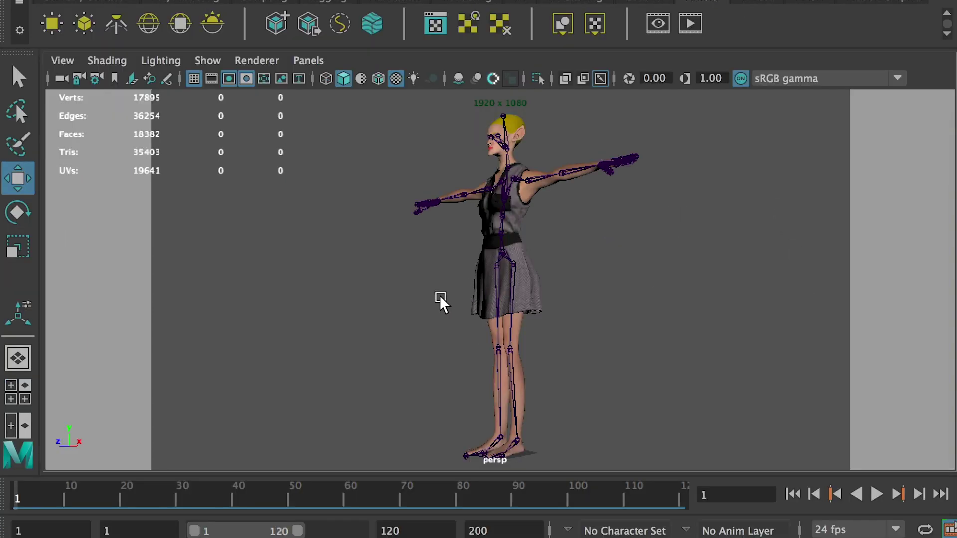
# Play the animation, scrub to about frame 27, and select the dress
pyautogui.hotkey('alt', 'v')
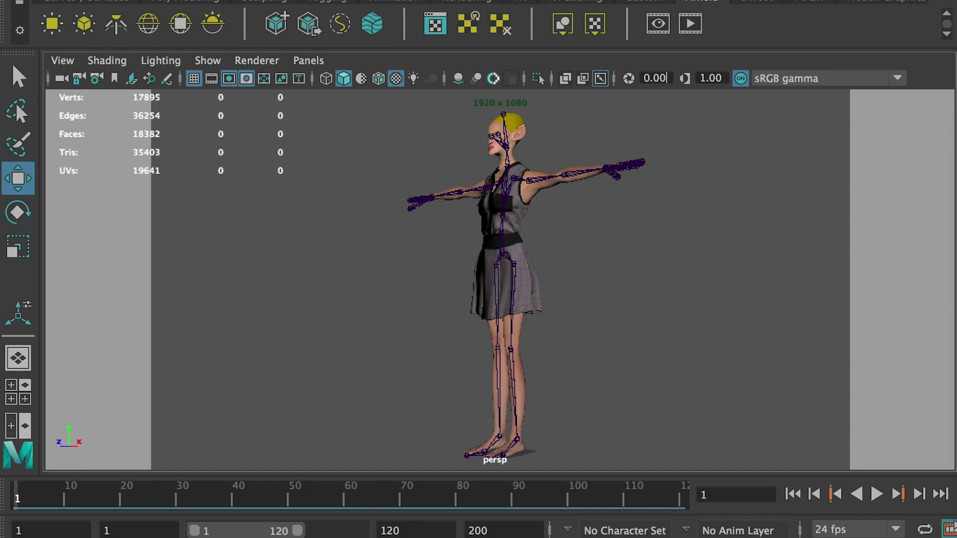
pyautogui.moveTo(27, 501)
pyautogui.mouseDown()
pyautogui.moveTo(603, 500)
pyautogui.moveTo(17, 500)
pyautogui.mouseUp()
pyautogui.scroll(5, 596, 237)
pyautogui.scroll(2, 549, 286)
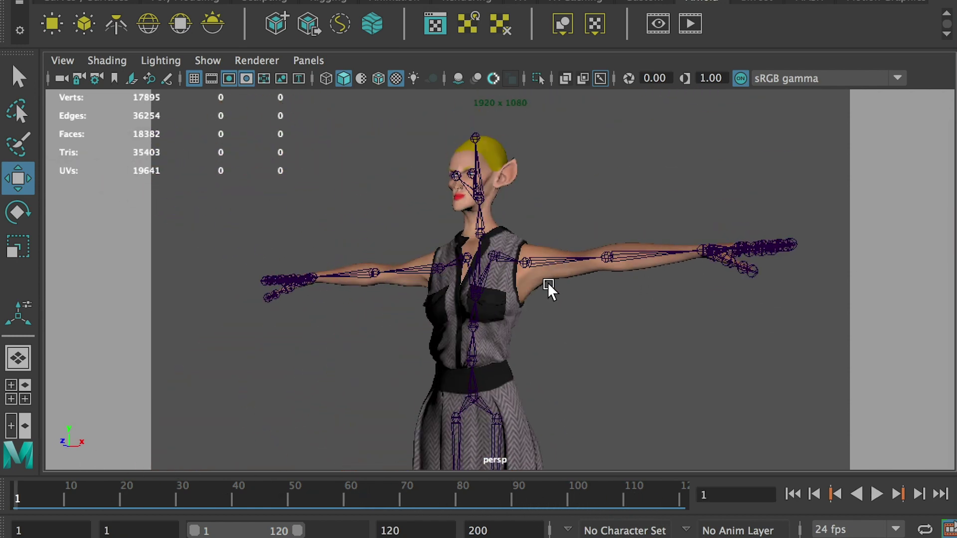
pyautogui.click(506, 367)
pyautogui.scroll(3, 565, 325)
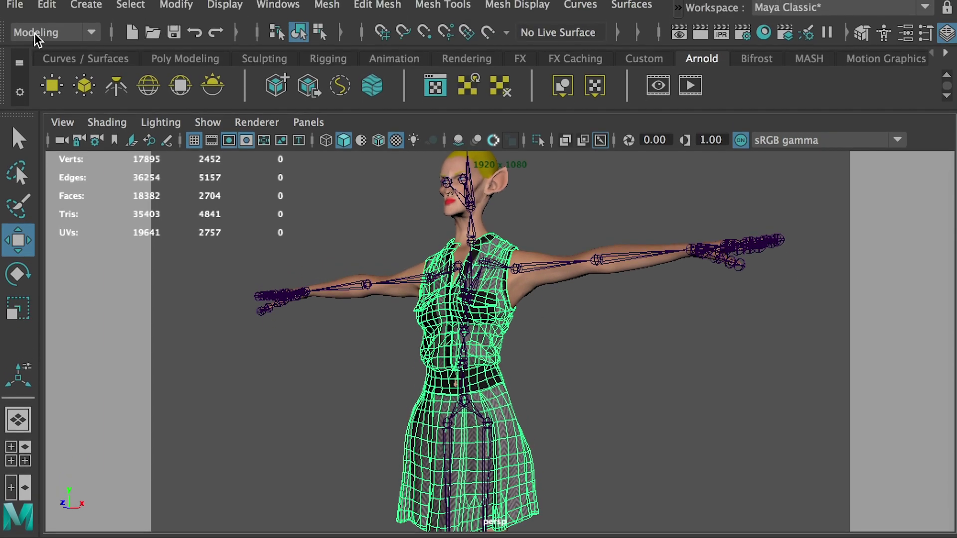
# Switch to the FX menu set and convert the dress into nCloth
pyautogui.click(35, 33)
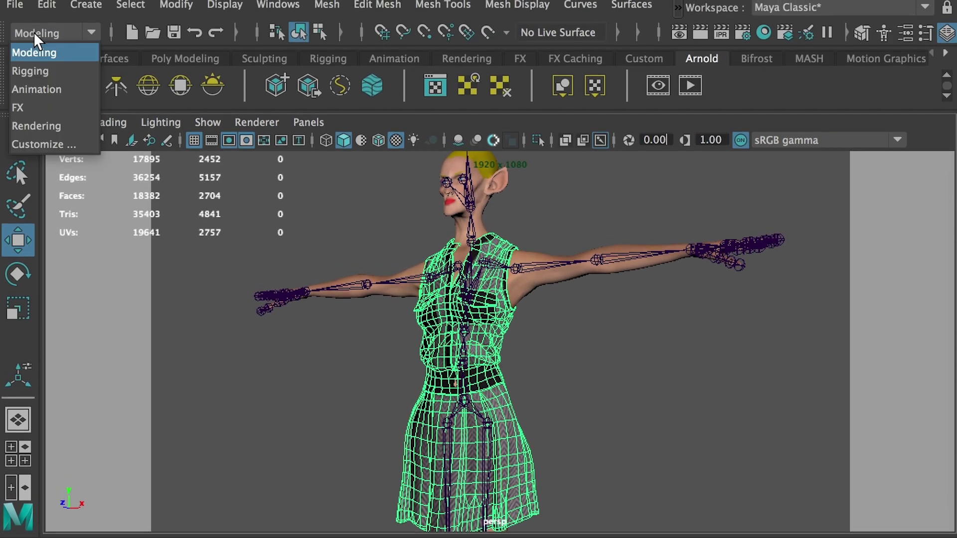
pyautogui.click(37, 107)
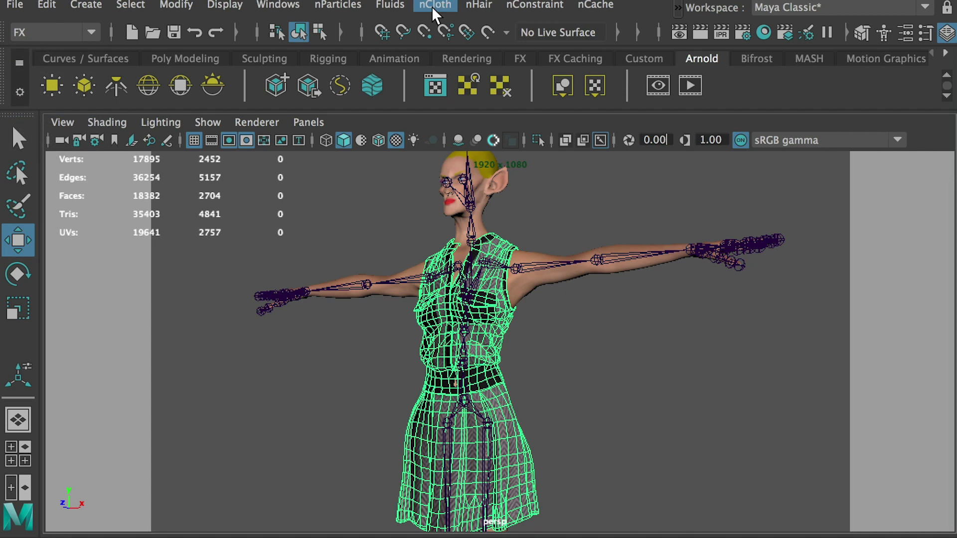
pyautogui.click(434, 6)
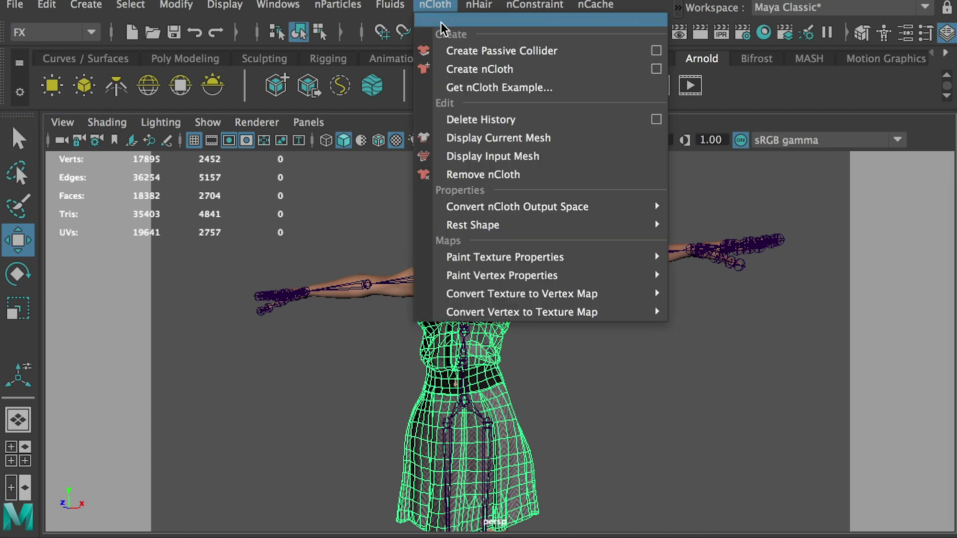
pyautogui.click(508, 70)
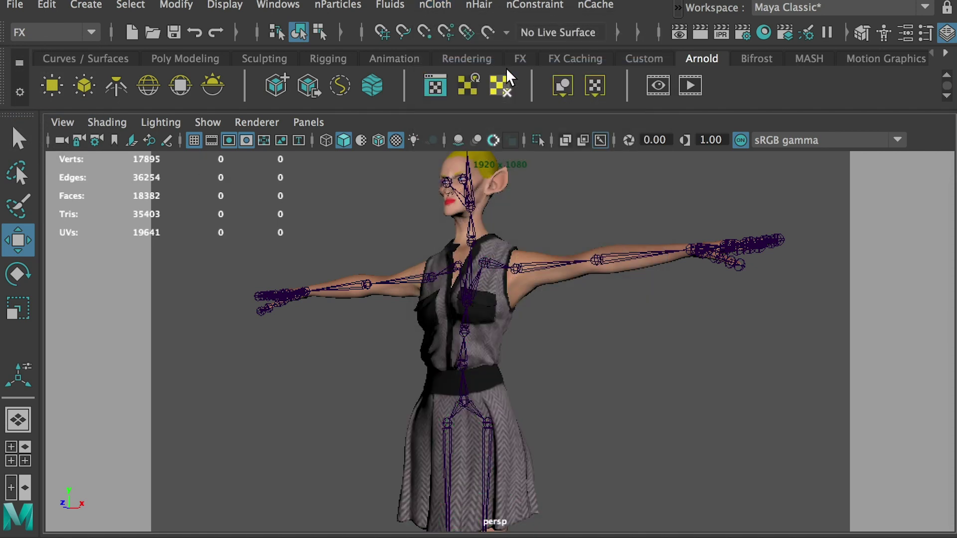
# Make the elf's body mesh a passive collider
pyautogui.click(534, 282)
pyautogui.keyDown('alt'); pyautogui.moveTo(689, 339); pyautogui.dragTo(563, 281, button='right'); pyautogui.keyUp('alt')
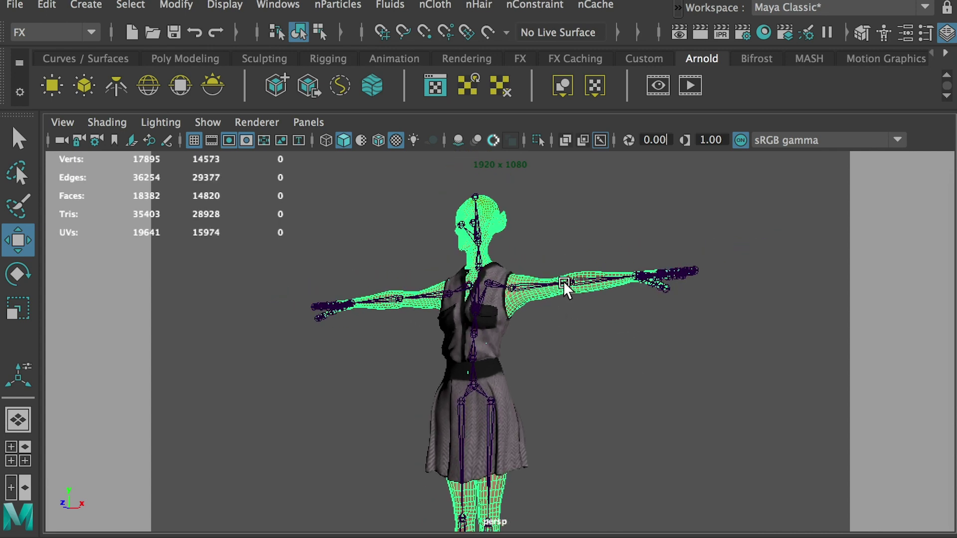
pyautogui.click(434, 6)
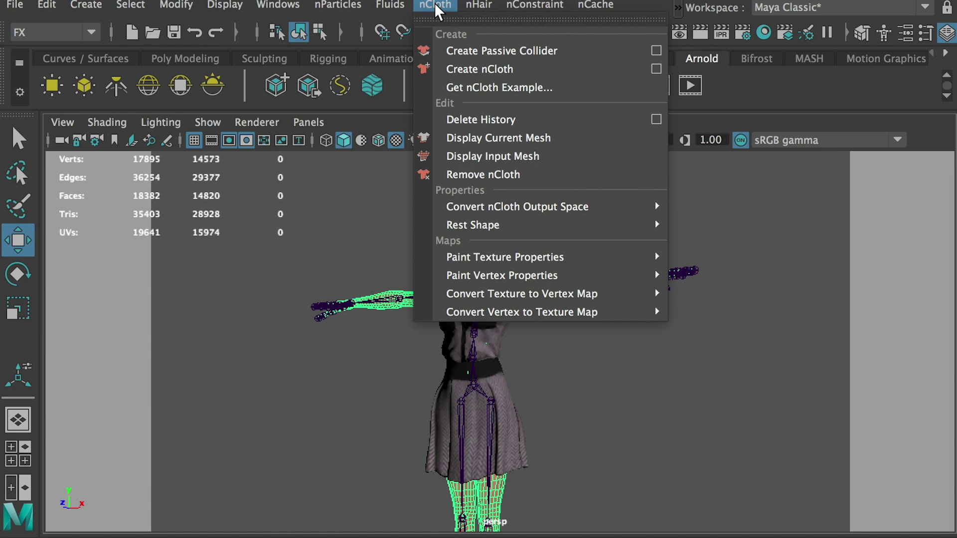
pyautogui.click(568, 53)
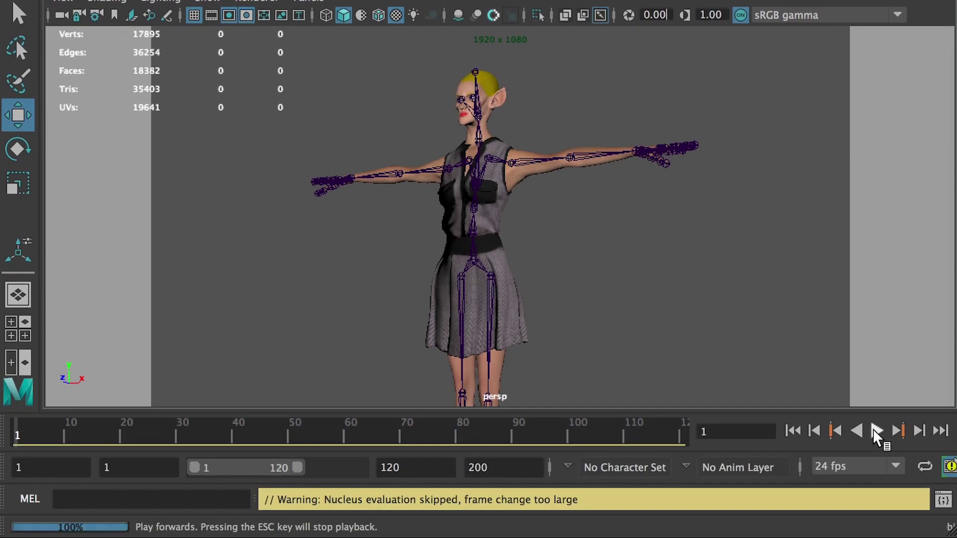
# Play the cloth simulation, then rewind to frame 1 and face the elf front-on
pyautogui.click(875, 431)
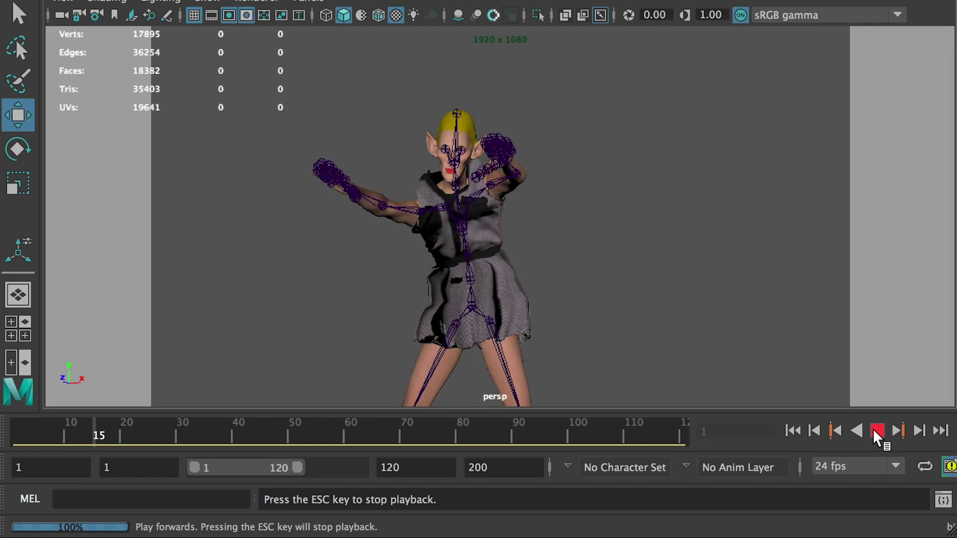
pyautogui.keyDown('alt'); pyautogui.moveTo(553, 344); pyautogui.dragTo(394, 234); pyautogui.keyUp('alt')
pyautogui.keyDown('alt'); pyautogui.moveTo(394, 234); pyautogui.dragTo(395, 207, button='right'); pyautogui.keyUp('alt')
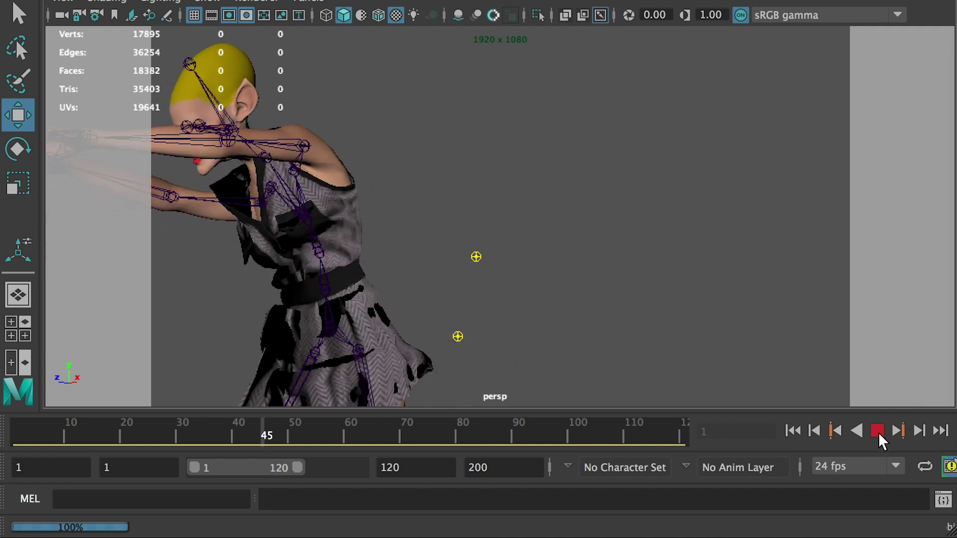
pyautogui.click(47, 437)
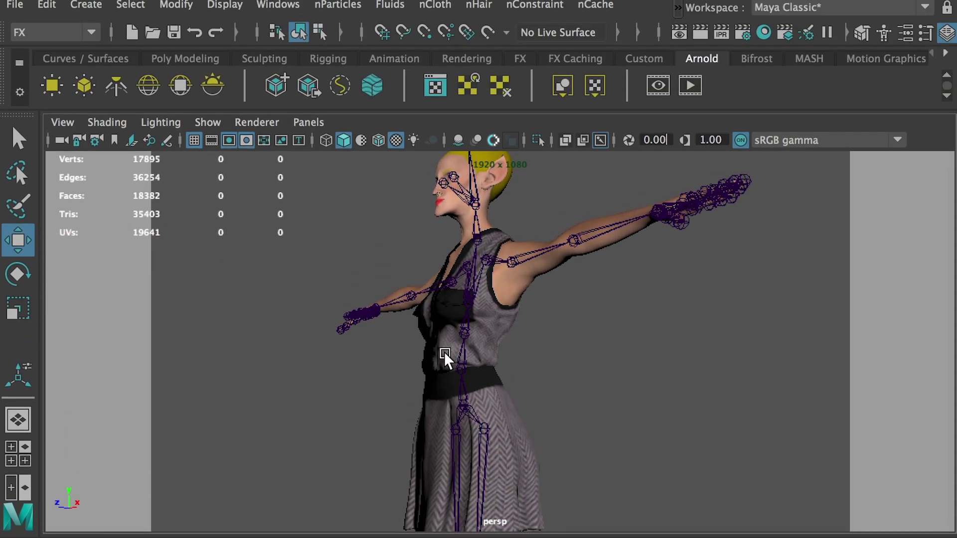
pyautogui.keyDown('alt'); pyautogui.moveTo(444, 352); pyautogui.dragTo(552, 358); pyautogui.keyUp('alt')
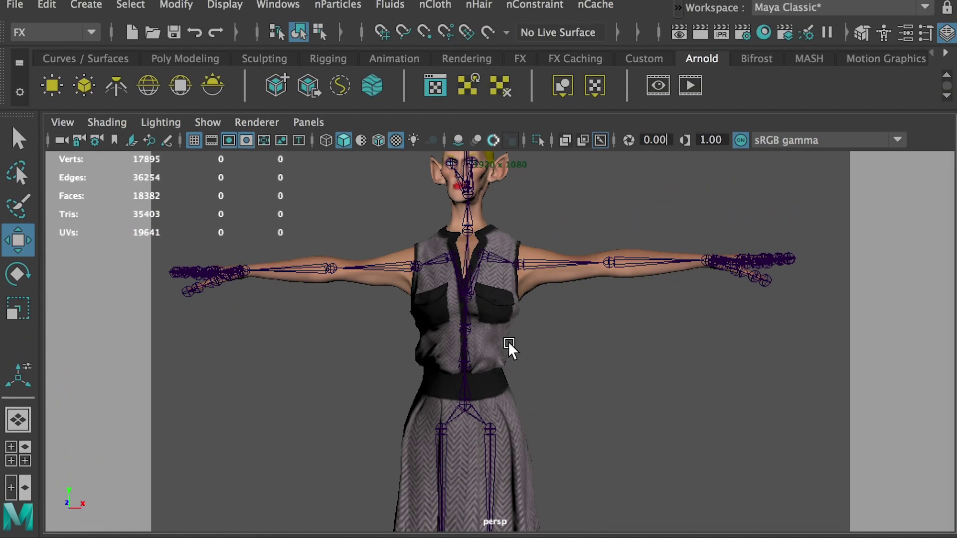
# Open the dress's nucleus1 tab in the Attribute Editor and expand Scale Attributes
pyautogui.scroll(-2, 495, 349)
pyautogui.click(490, 341)
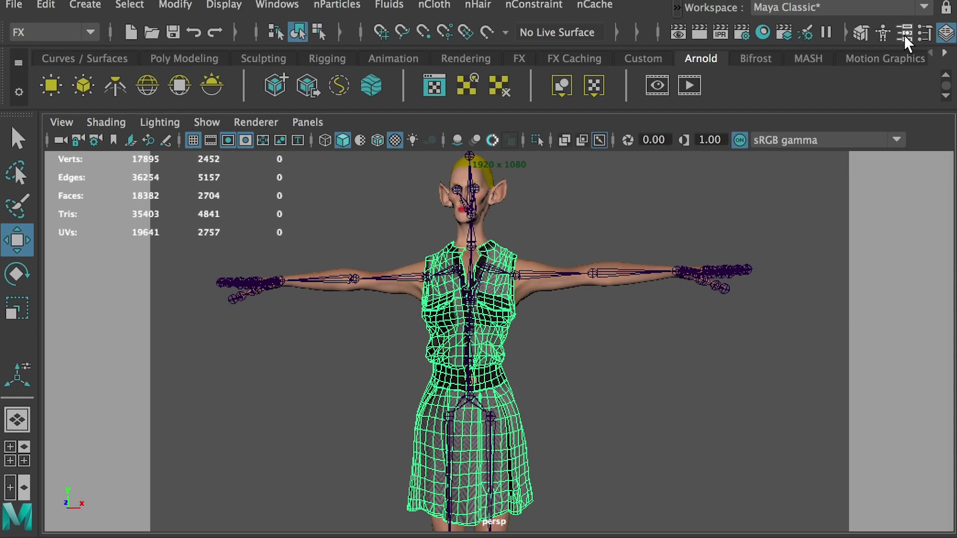
pyautogui.click(904, 33)
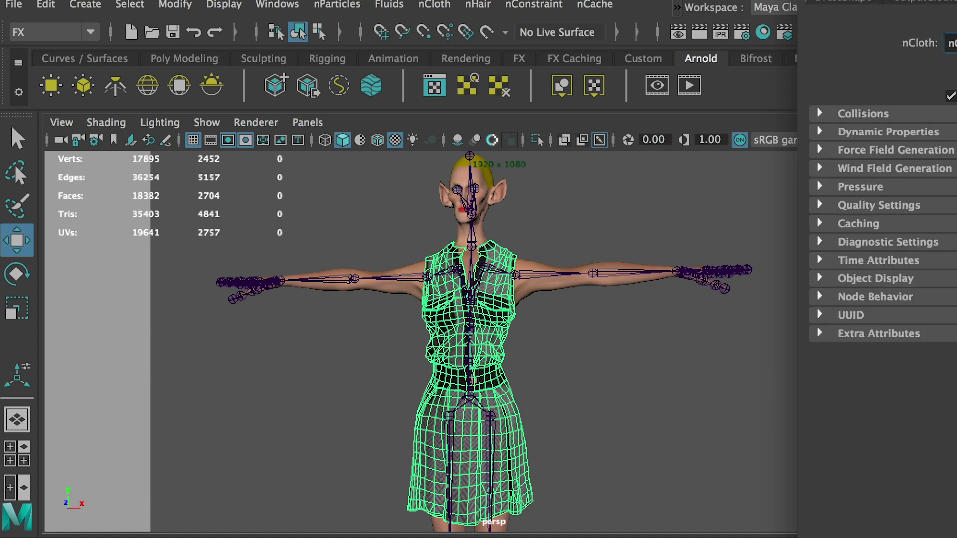
pyautogui.click(830, 107)
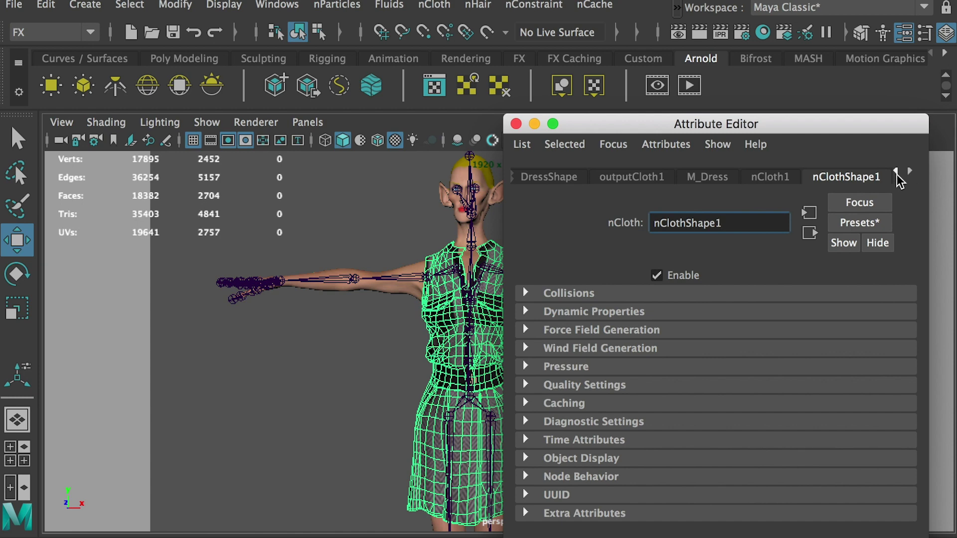
pyautogui.click(910, 172)
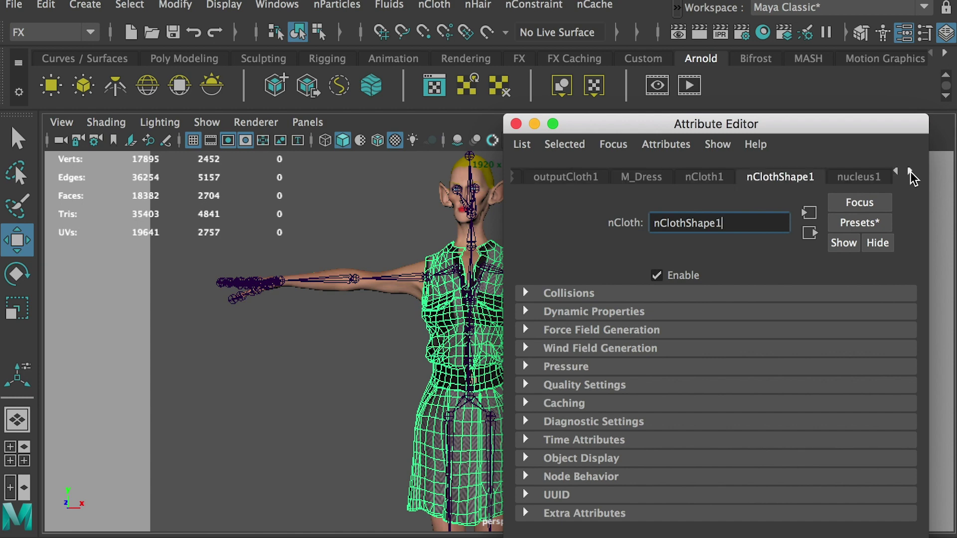
pyautogui.click(856, 178)
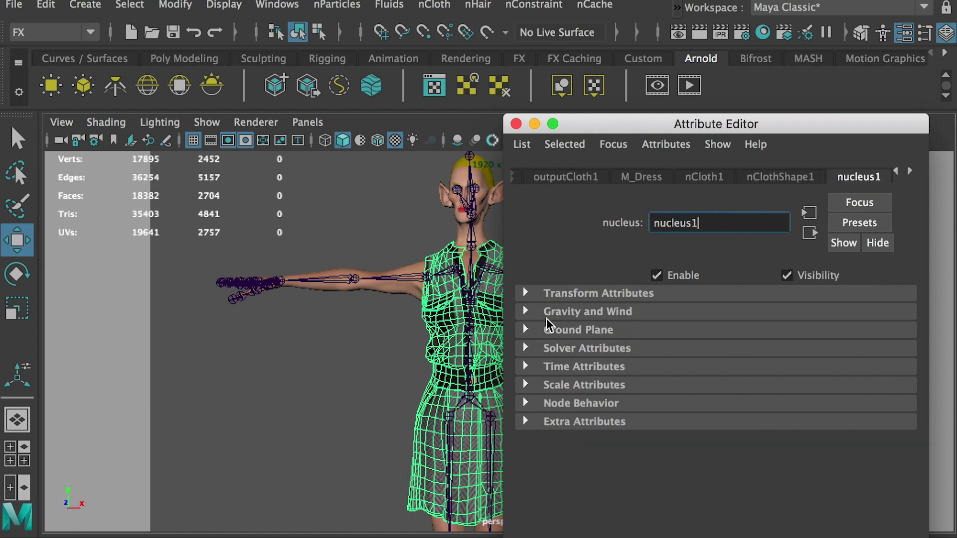
pyautogui.click(530, 387)
# Set nucleus1 Space Scale to 0.1
pyautogui.moveTo(666, 124); pyautogui.dragTo(720, 59)
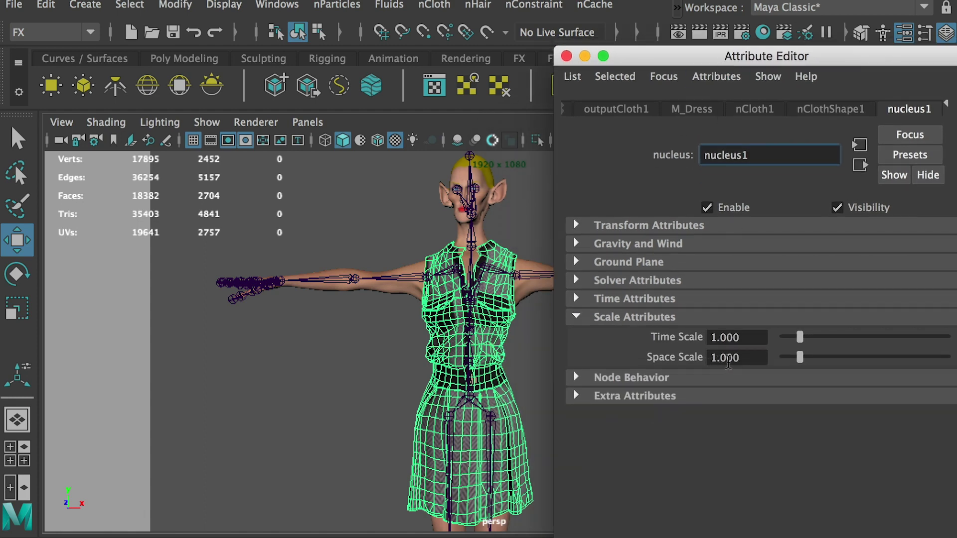
pyautogui.keyDown('alt'); pyautogui.moveTo(374, 389); pyautogui.dragTo(425, 343, button='middle'); pyautogui.keyUp('alt')
pyautogui.keyDown('alt'); pyautogui.moveTo(426, 343); pyautogui.dragTo(576, 495, button='right'); pyautogui.keyUp('alt')
pyautogui.keyDown('alt'); pyautogui.moveTo(338, 380); pyautogui.dragTo(380, 390, button='middle'); pyautogui.keyUp('alt')
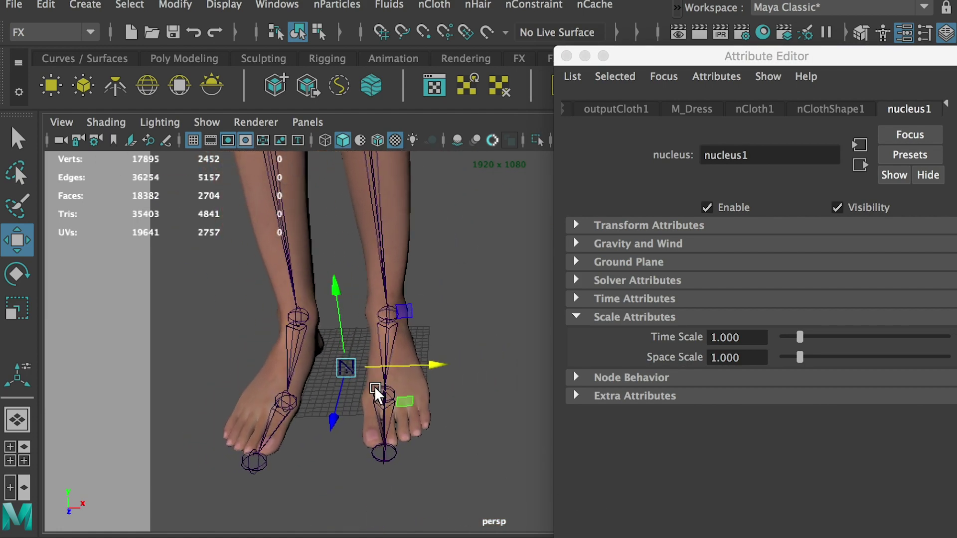
pyautogui.keyDown('alt'); pyautogui.moveTo(363, 373); pyautogui.dragTo(363, 259, button='right'); pyautogui.keyUp('alt')
pyautogui.keyDown('alt'); pyautogui.moveTo(363, 259); pyautogui.dragTo(352, 372, button='middle'); pyautogui.keyUp('alt')
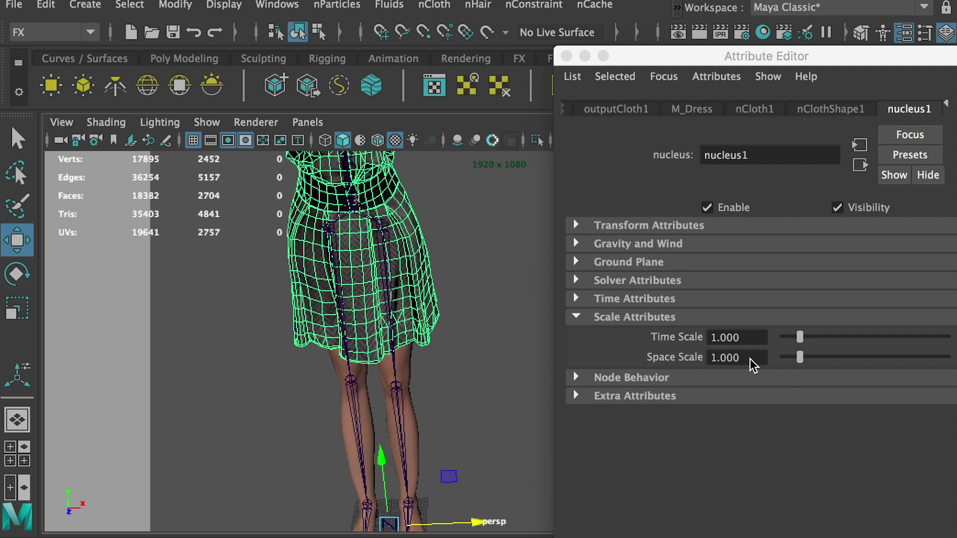
pyautogui.moveTo(749, 357); pyautogui.dragTo(694, 354)
pyautogui.write('0.1')
pyautogui.press('Return')
# Try a Space Scale of 0.01, then restore it to 0.1 and reselect the dress
pyautogui.keyDown('alt'); pyautogui.moveTo(423, 449); pyautogui.dragTo(396, 442, button='middle'); pyautogui.keyUp('alt')
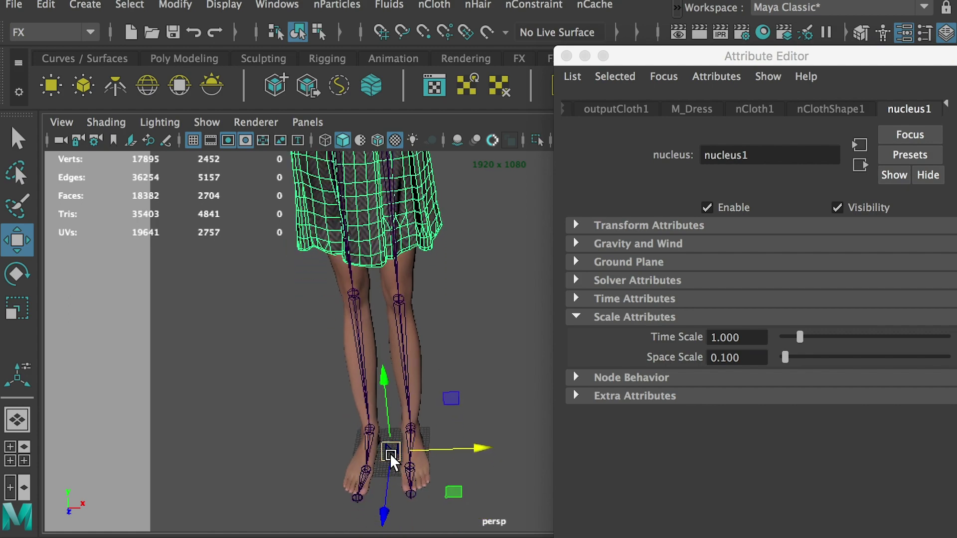
pyautogui.keyDown('alt'); pyautogui.moveTo(446, 301); pyautogui.dragTo(464, 421, button='middle'); pyautogui.keyUp('alt')
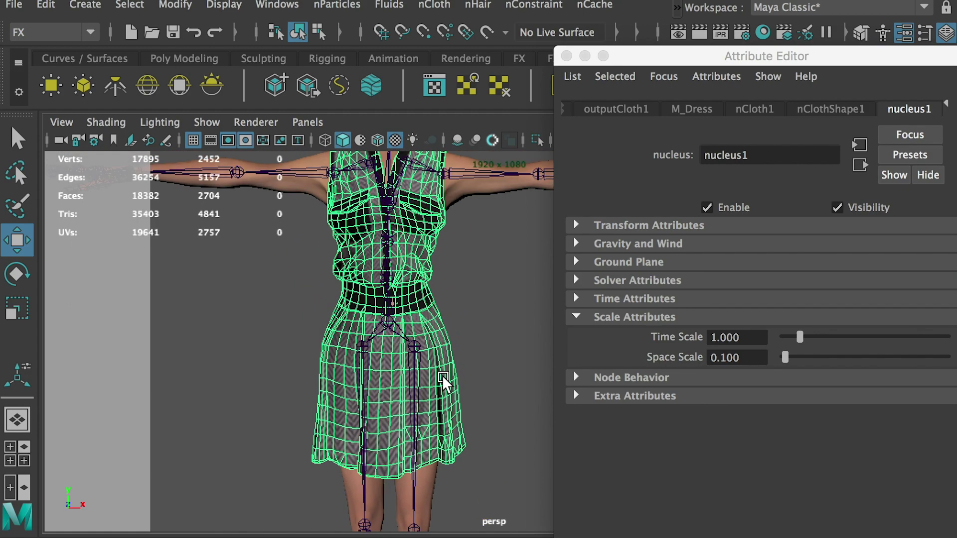
pyautogui.keyDown('alt'); pyautogui.moveTo(441, 375); pyautogui.dragTo(412, 321, button='middle'); pyautogui.keyUp('alt')
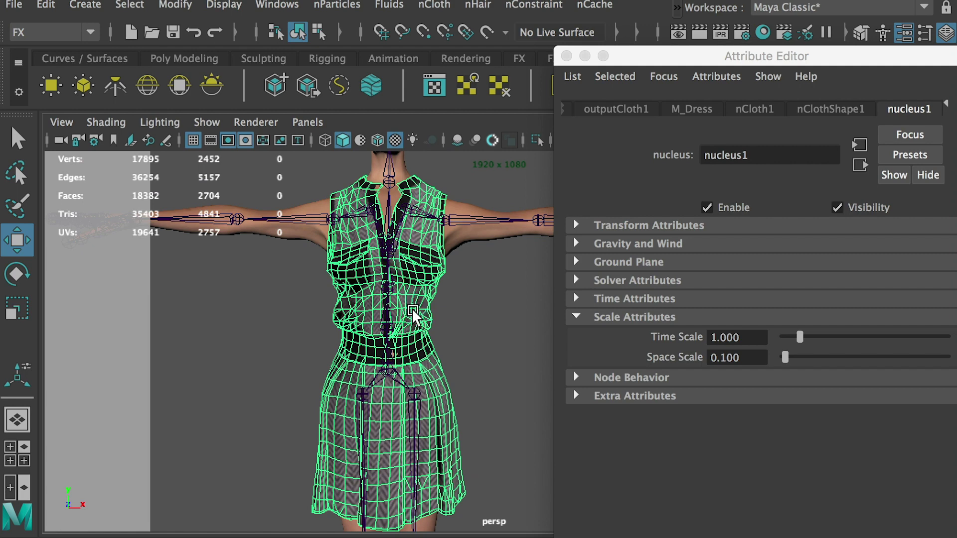
pyautogui.click(721, 358)
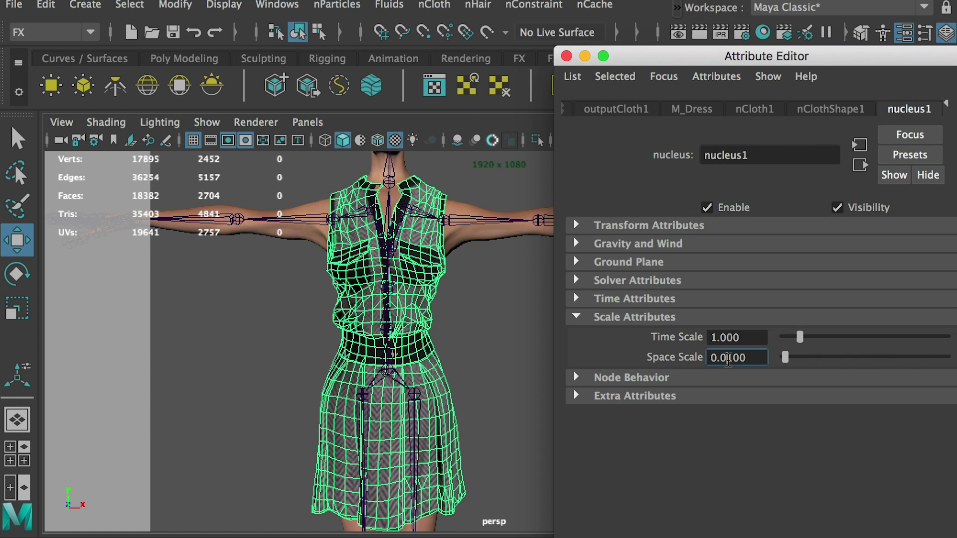
pyautogui.write('0')
pyautogui.press('Return')
pyautogui.click(728, 360)
pyautogui.press('Return')
pyautogui.click(480, 290)
pyautogui.moveTo(713, 56); pyautogui.dragTo(801, 69)
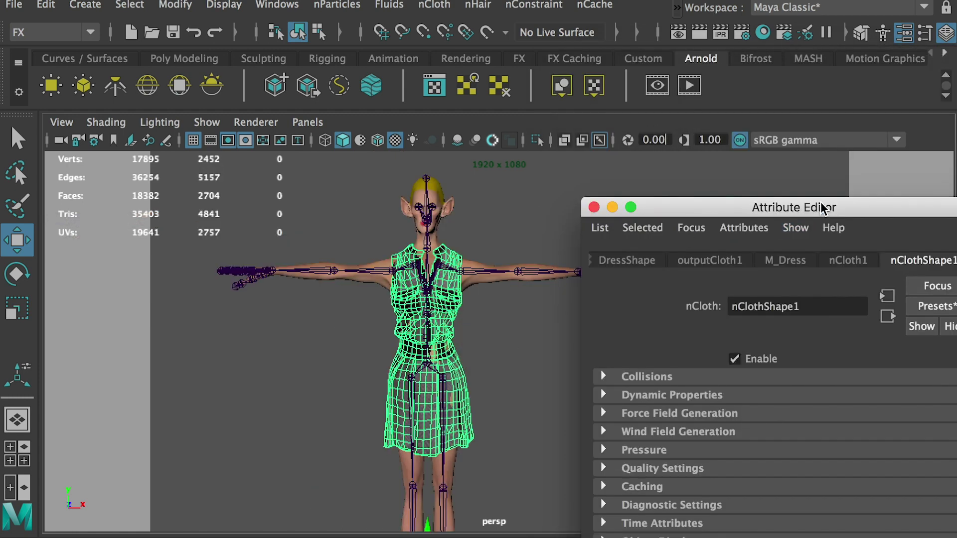
# Apply the tshirt preset to nClothShape1 with Replace, then close the Attribute Editor
pyautogui.moveTo(820, 202); pyautogui.dragTo(703, 156)
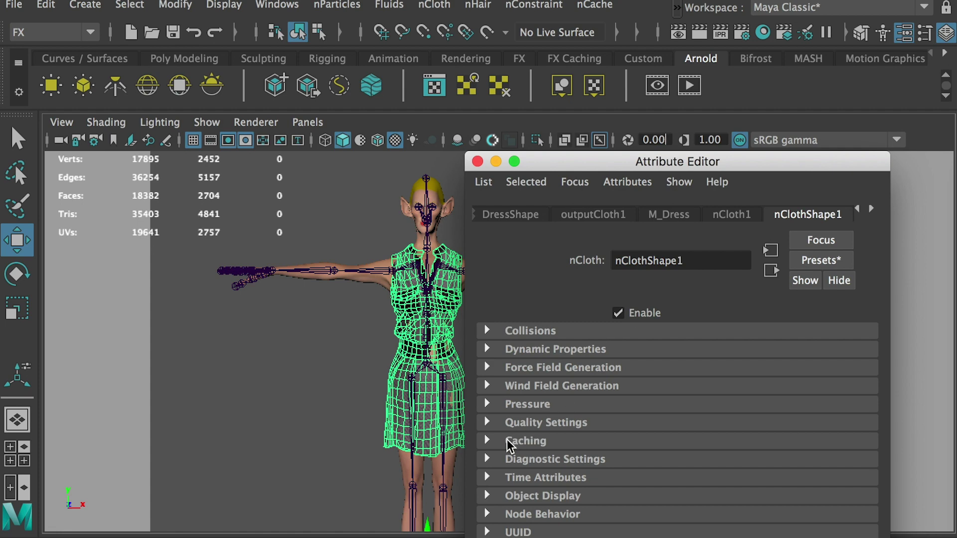
pyautogui.click(819, 260)
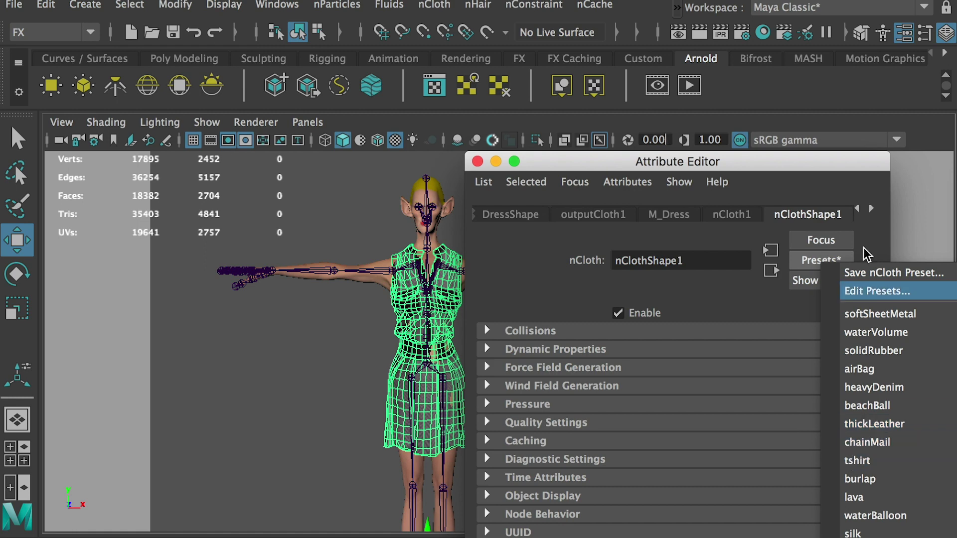
pyautogui.moveTo(807, 162); pyautogui.dragTo(579, 109)
pyautogui.click(589, 205)
pyautogui.moveTo(713, 457)
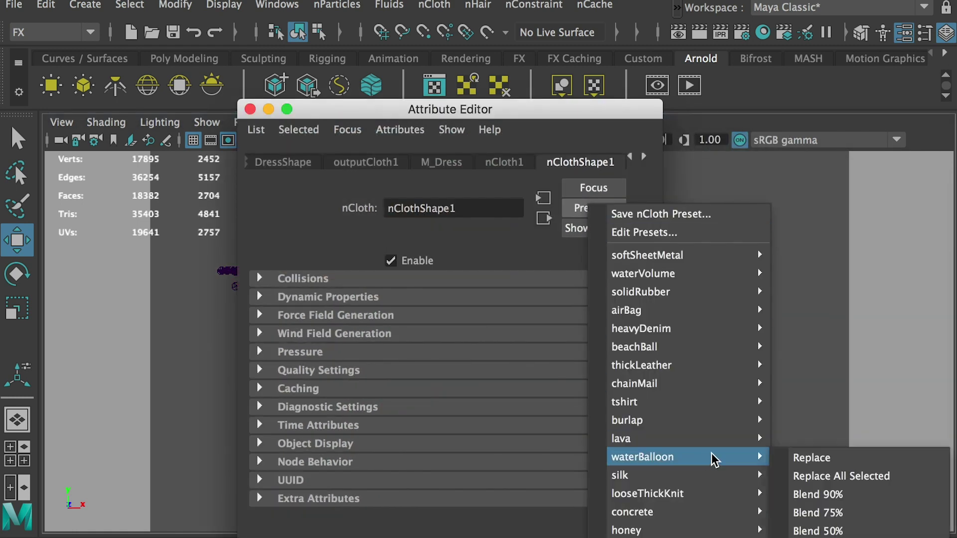
pyautogui.moveTo(645, 404)
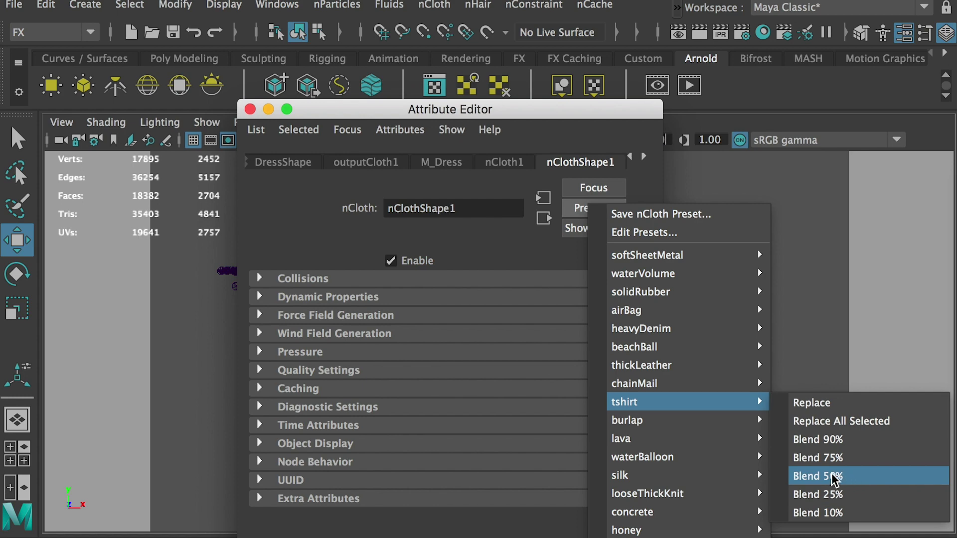
pyautogui.click(815, 400)
pyautogui.moveTo(310, 109); pyautogui.dragTo(805, 361)
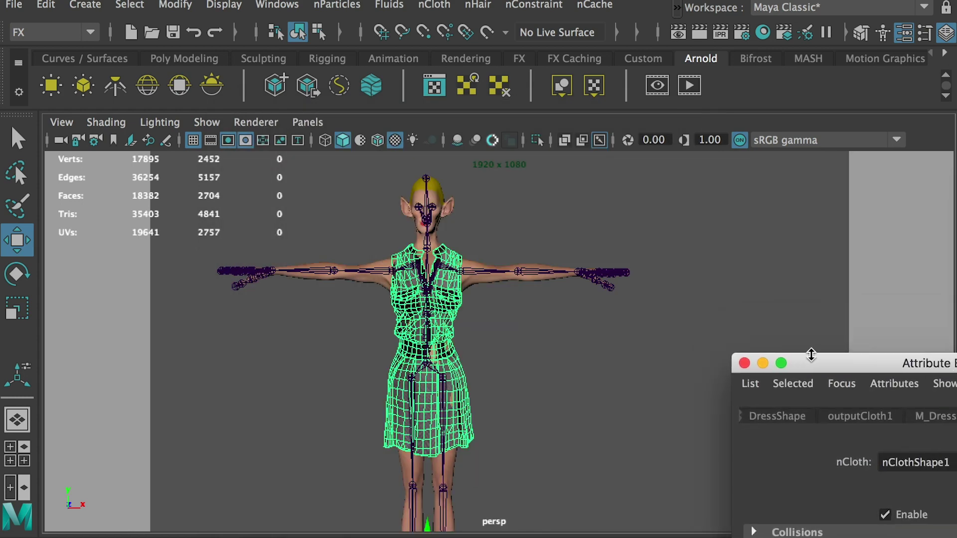
pyautogui.click(744, 363)
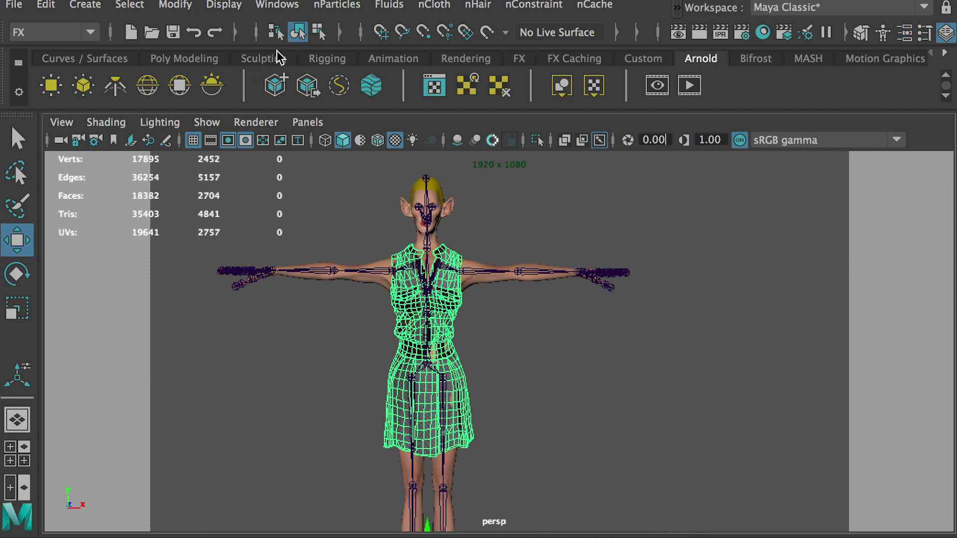
# In Playblast Options, keep avfoundation as the format and set Encoding to H.264
pyautogui.click(267, 6)
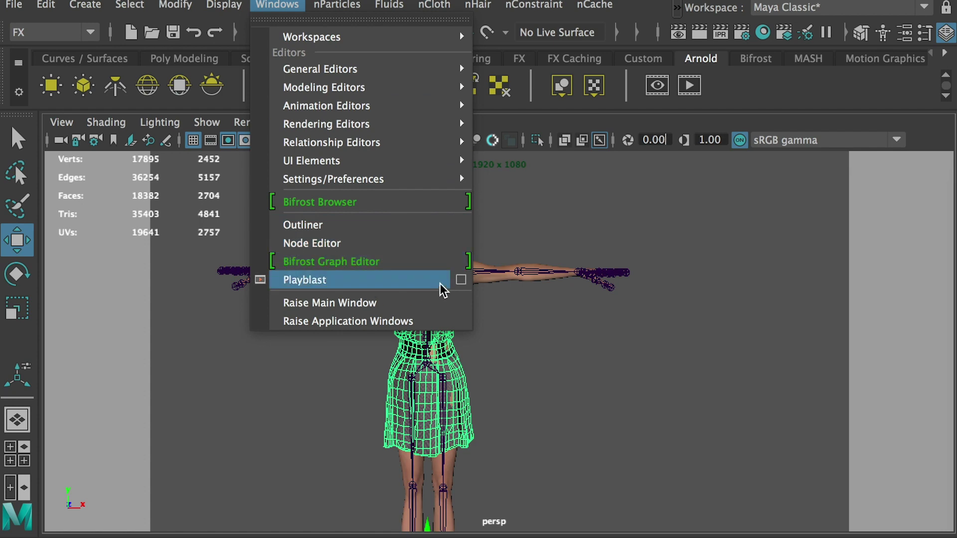
pyautogui.click(460, 279)
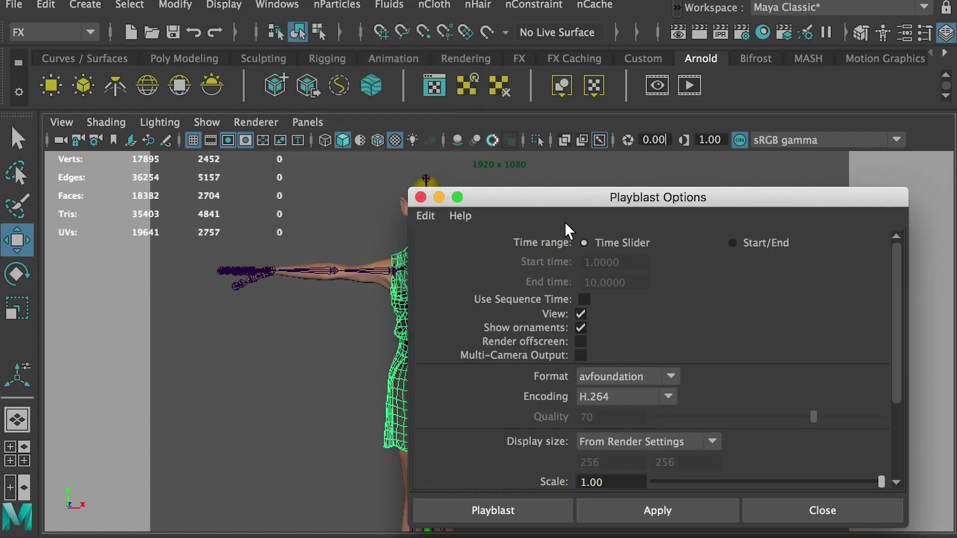
pyautogui.moveTo(579, 204); pyautogui.dragTo(606, 141)
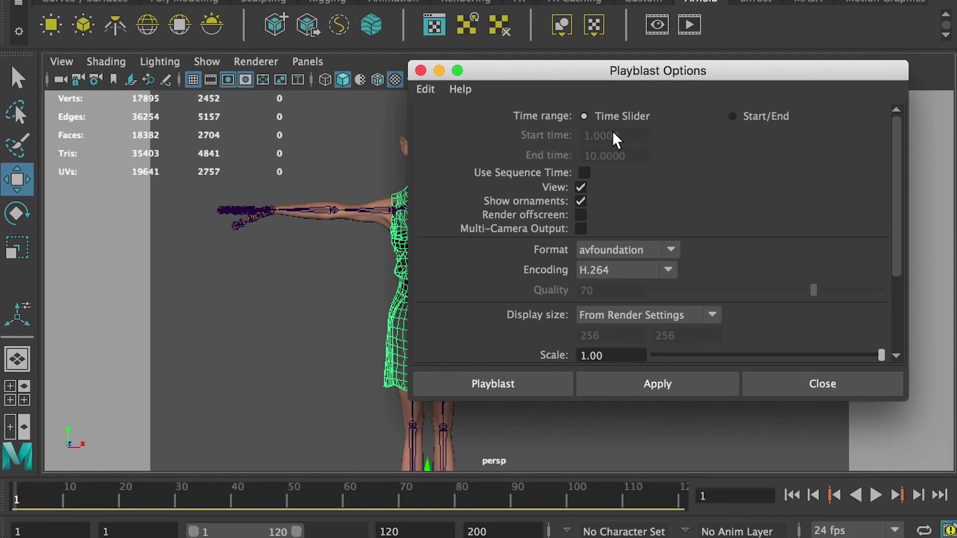
pyautogui.moveTo(603, 60); pyautogui.dragTo(738, 17)
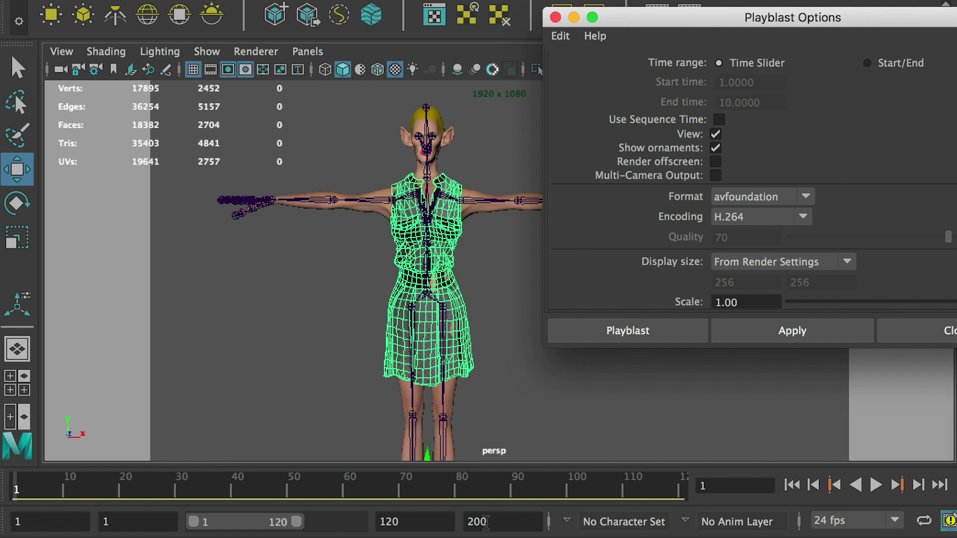
pyautogui.moveTo(759, 20); pyautogui.dragTo(694, 30)
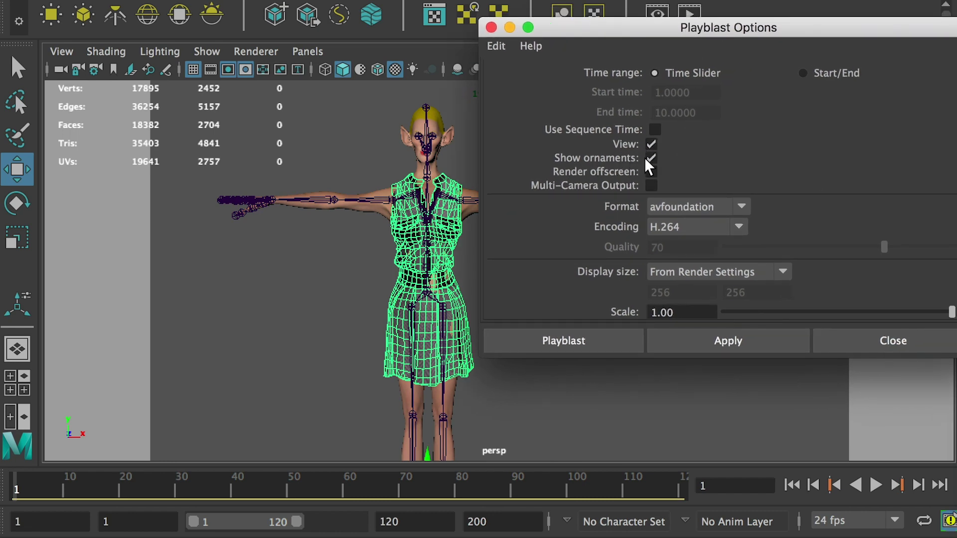
pyautogui.click(667, 209)
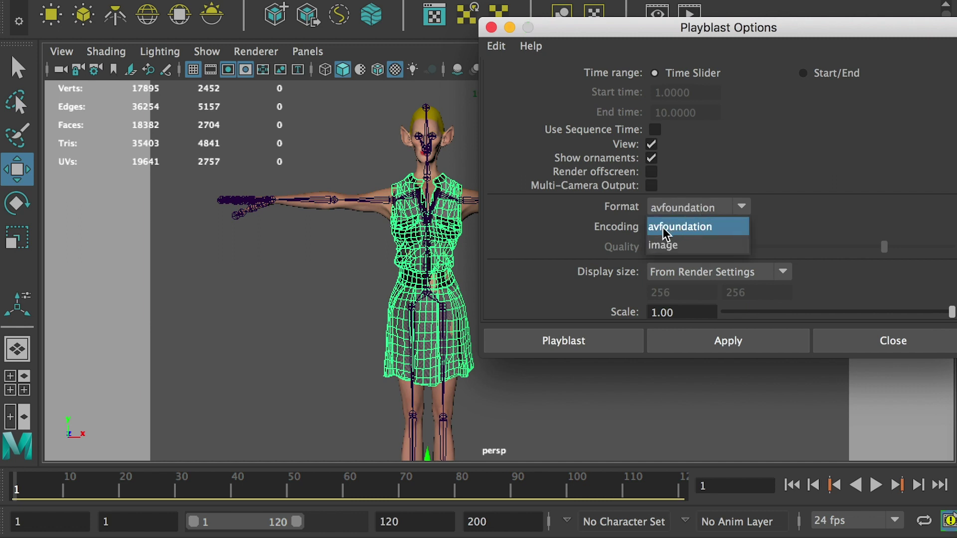
pyautogui.click(664, 229)
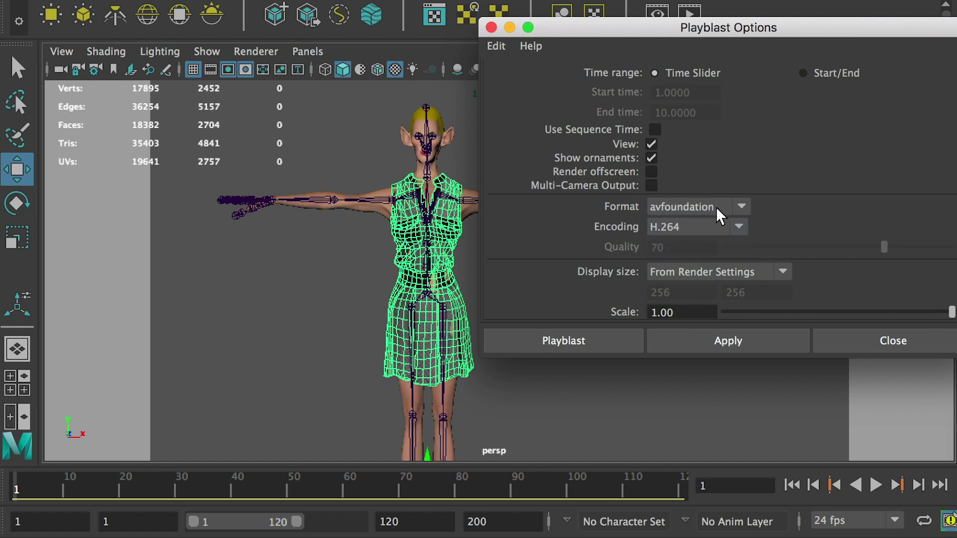
pyautogui.click(709, 227)
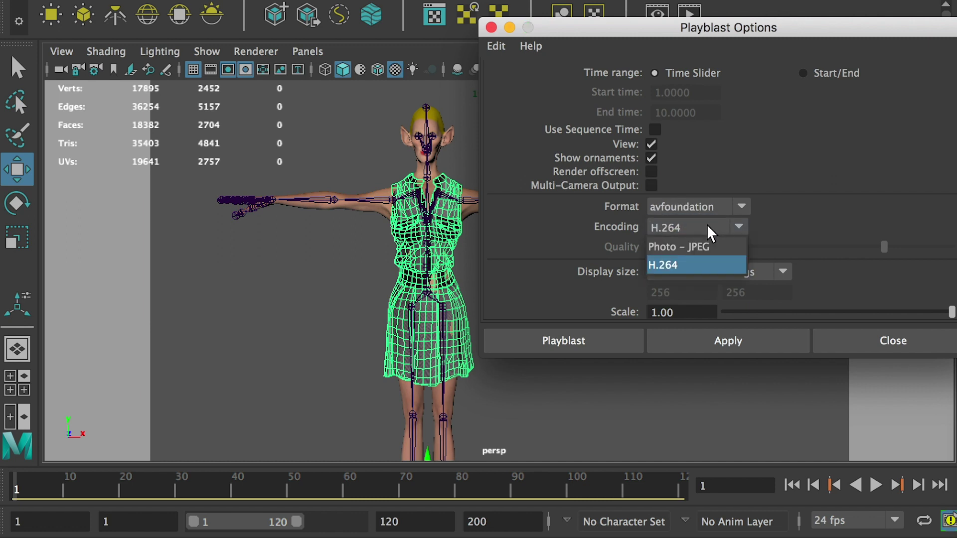
pyautogui.click(678, 267)
pyautogui.moveTo(762, 28); pyautogui.dragTo(631, 21)
# Check Frame padding, keep Save to file enabled, and browse for the movie file location
pyautogui.moveTo(832, 171); pyautogui.dragTo(830, 249)
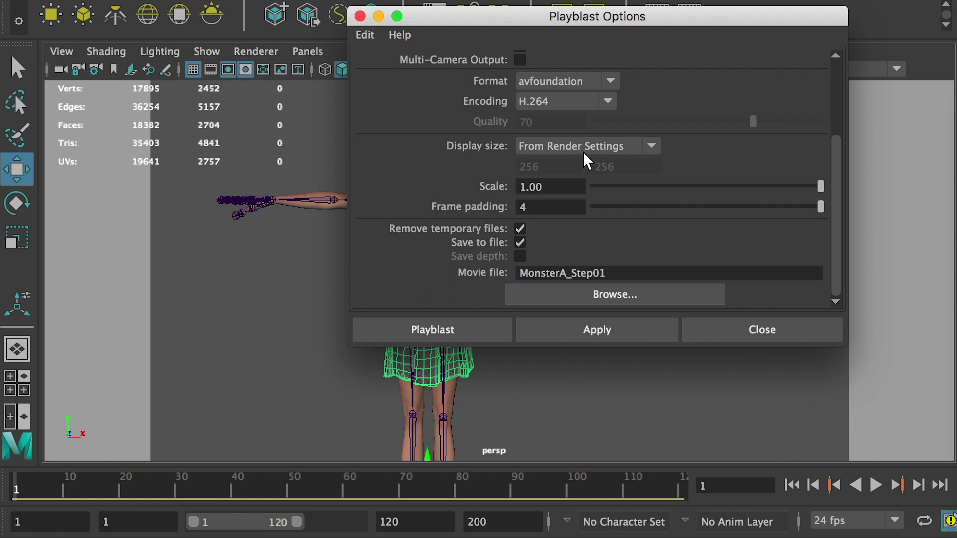
pyautogui.doubleClick(527, 206)
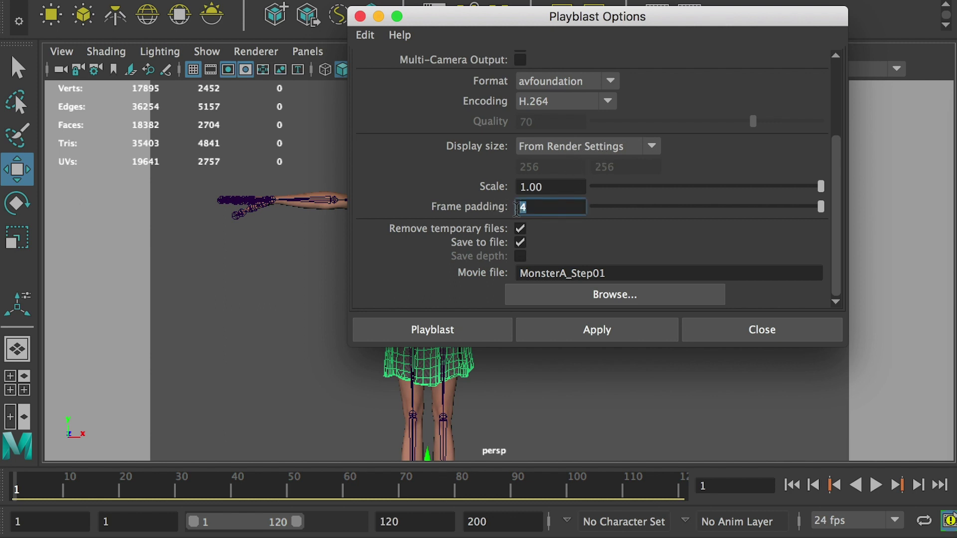
pyautogui.click(519, 242)
pyautogui.click(520, 242)
pyautogui.click(601, 294)
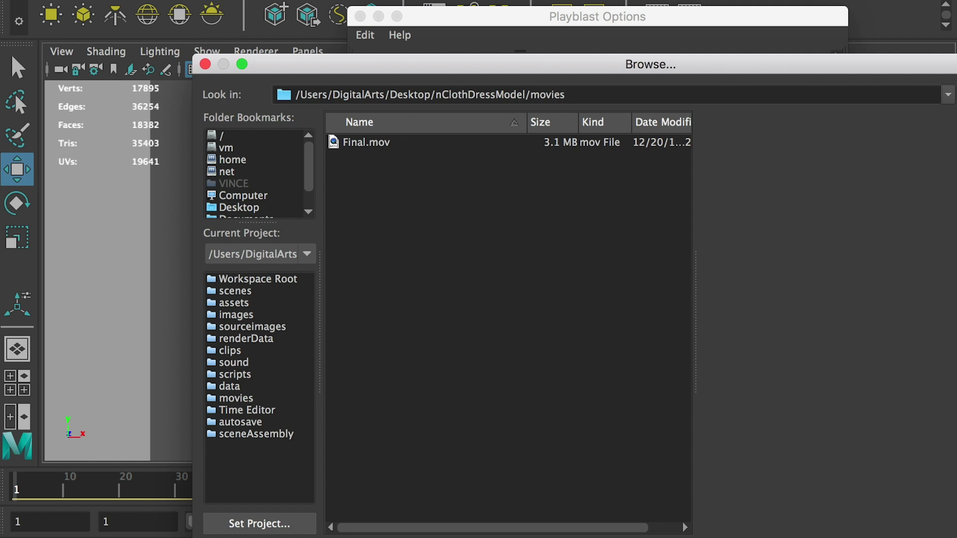
# Save the movie as TestRender01 and record the 1920 x 1080 playblast
pyautogui.write('TestRender01')
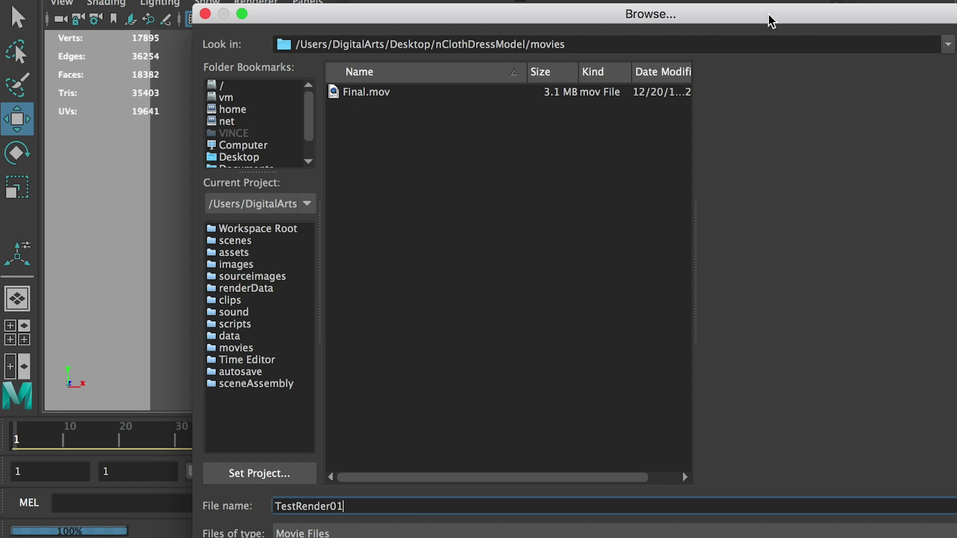
pyautogui.moveTo(771, 21); pyautogui.dragTo(588, 0)
pyautogui.click(881, 385)
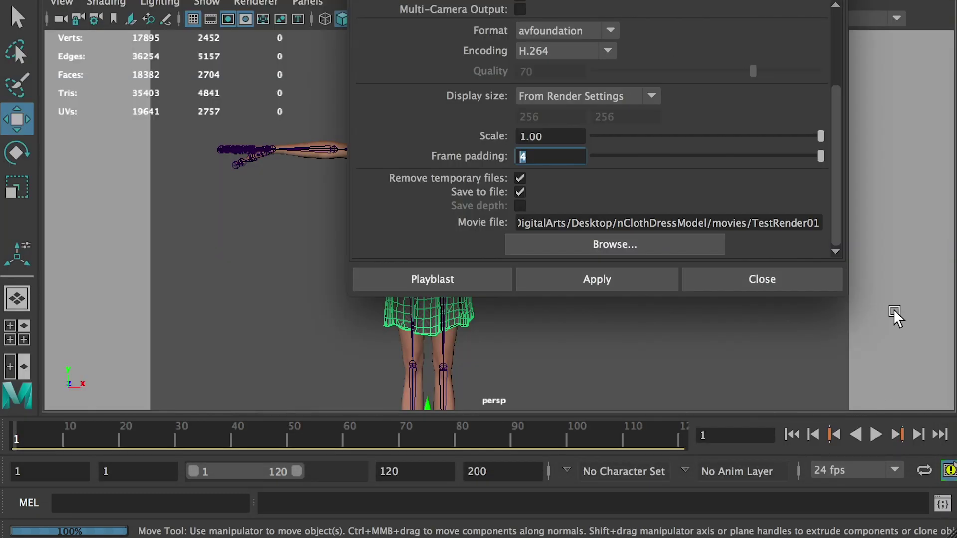
pyautogui.click(423, 277)
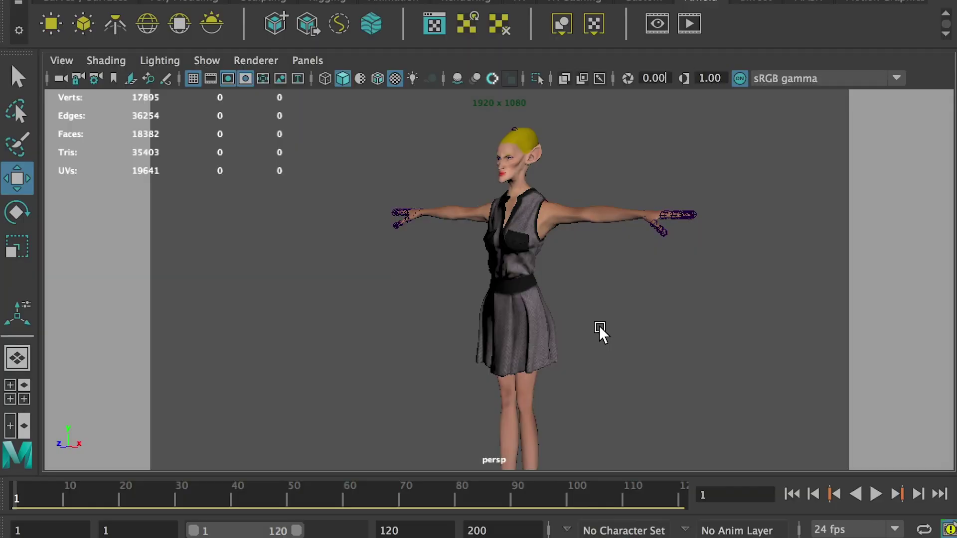
# On the dress's nClothShape1 Collisions, set Thickness to 0.8 and Stickiness to 2, then close the editor
pyautogui.click(545, 329)
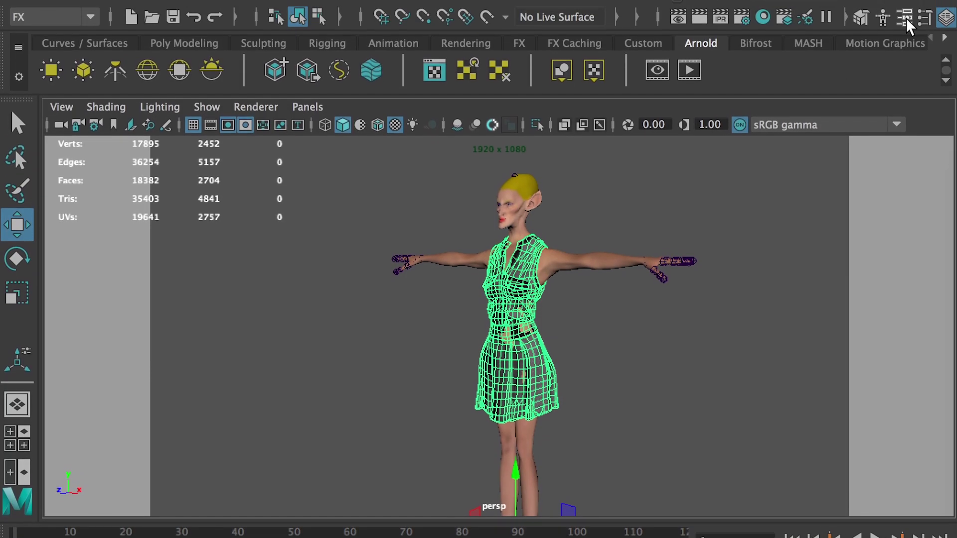
pyautogui.click(904, 17)
pyautogui.moveTo(927, 15); pyautogui.dragTo(730, 79)
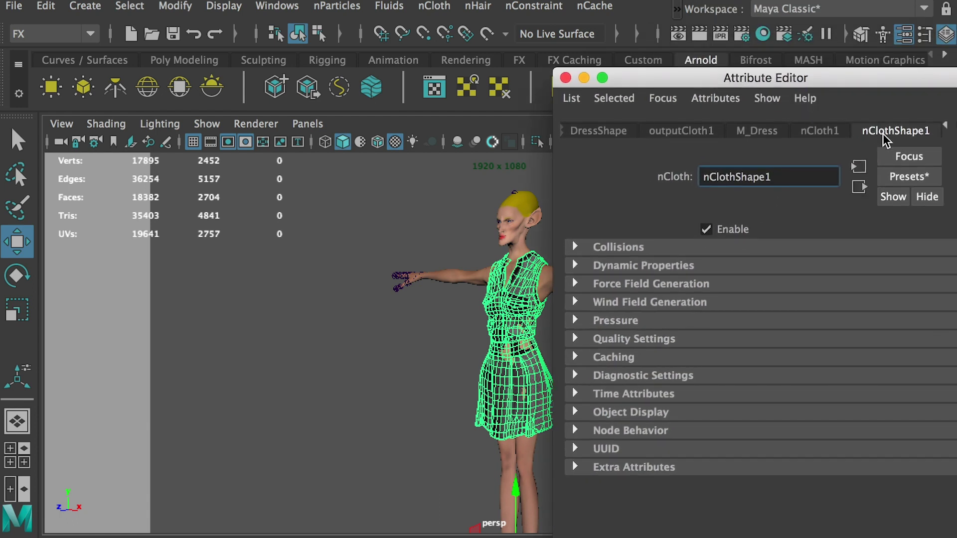
pyautogui.click(593, 249)
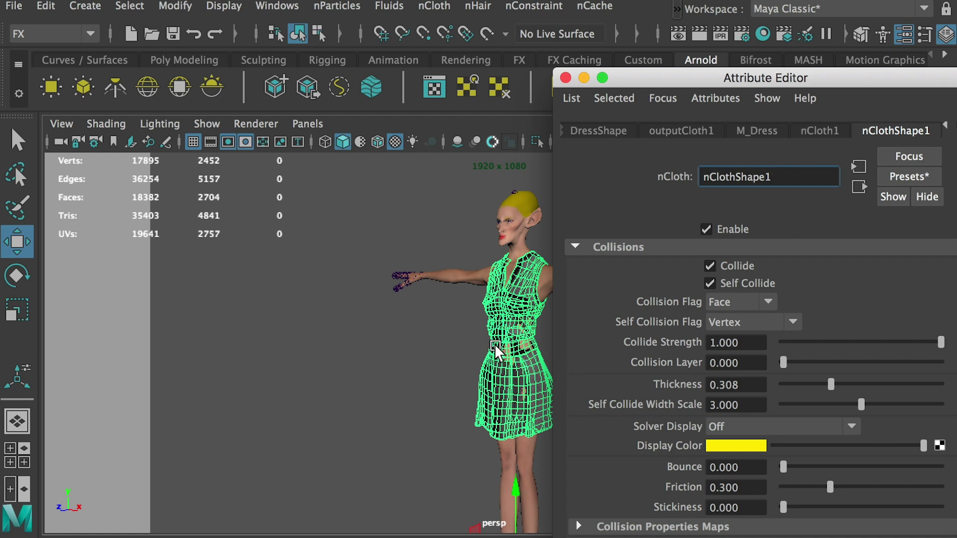
pyautogui.moveTo(749, 385); pyautogui.dragTo(691, 388)
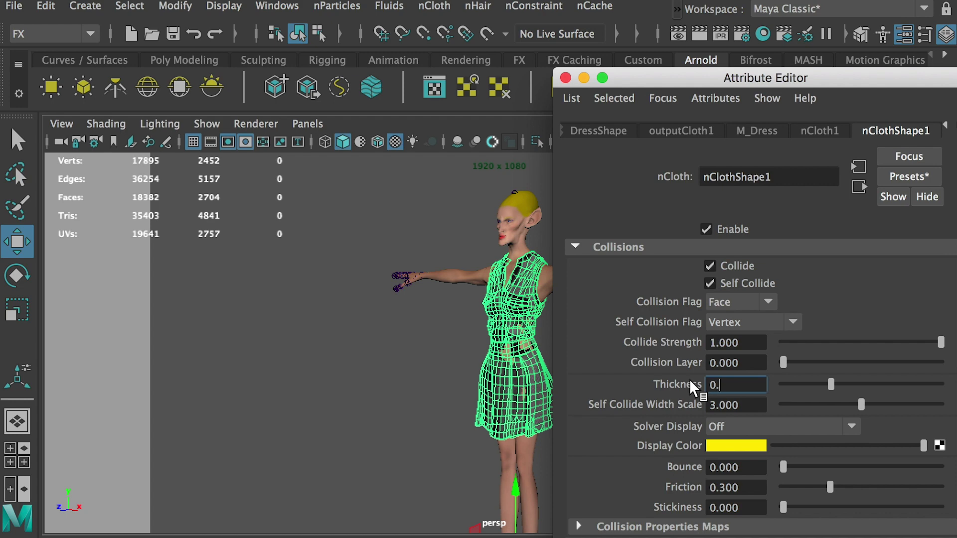
pyautogui.press('Return')
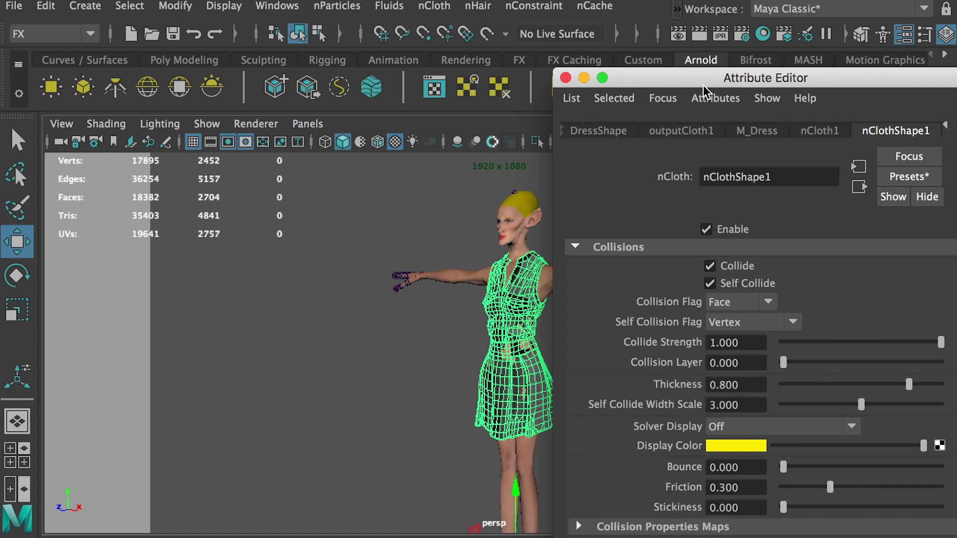
pyautogui.moveTo(707, 87); pyautogui.dragTo(761, 35)
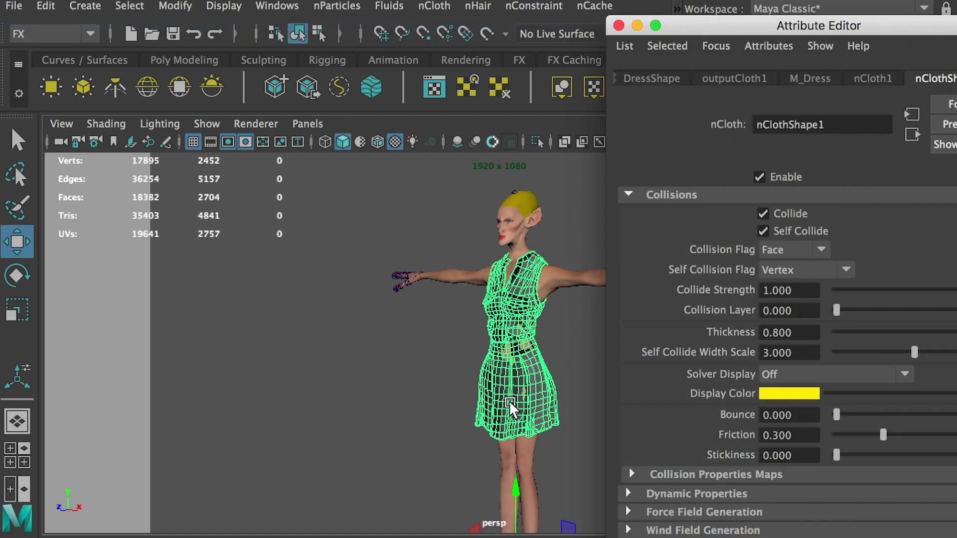
pyautogui.moveTo(797, 458); pyautogui.dragTo(711, 461)
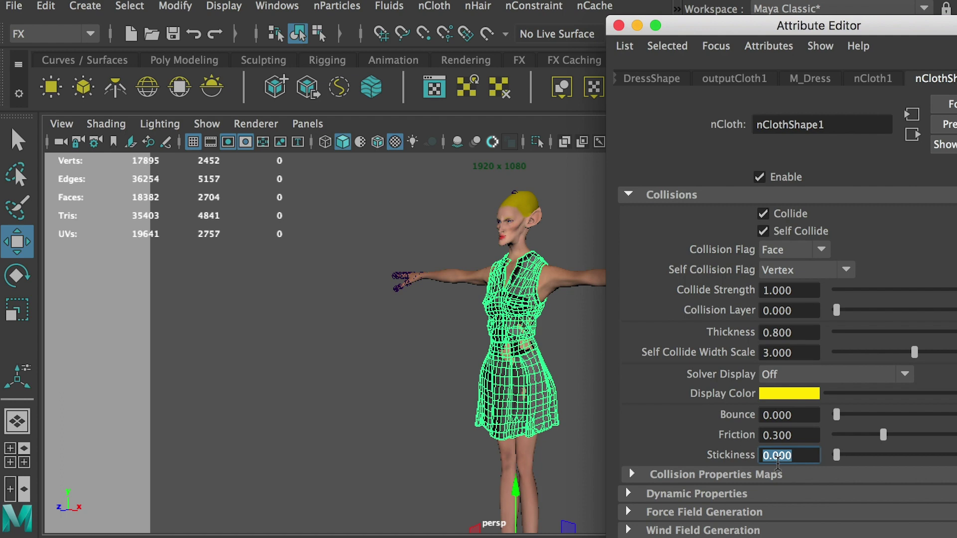
pyautogui.write('2')
pyautogui.press('Return')
pyautogui.moveTo(637, 25); pyautogui.dragTo(719, 57)
pyautogui.click(716, 55)
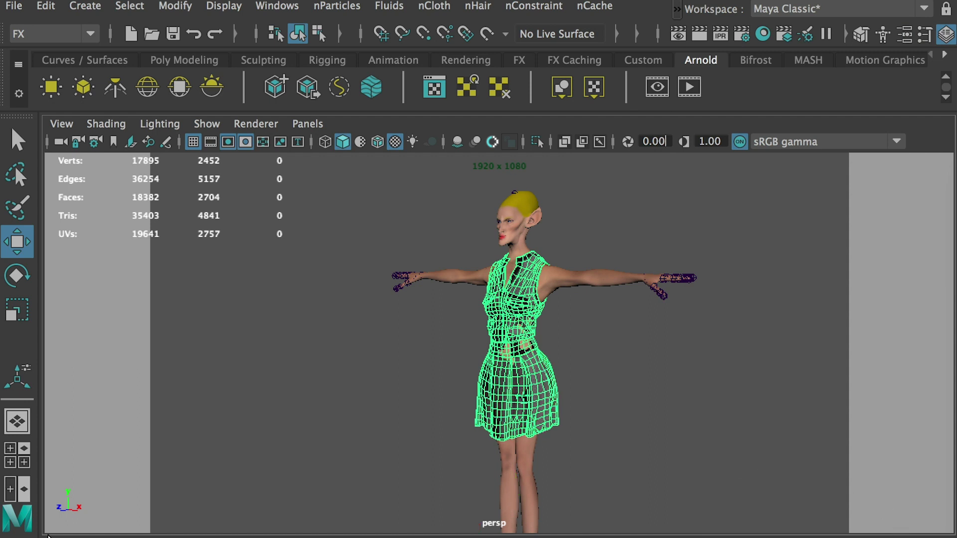
# Run a Windows > Playblast of the simulation through frame 120, then select the dress
pyautogui.click(277, 5)
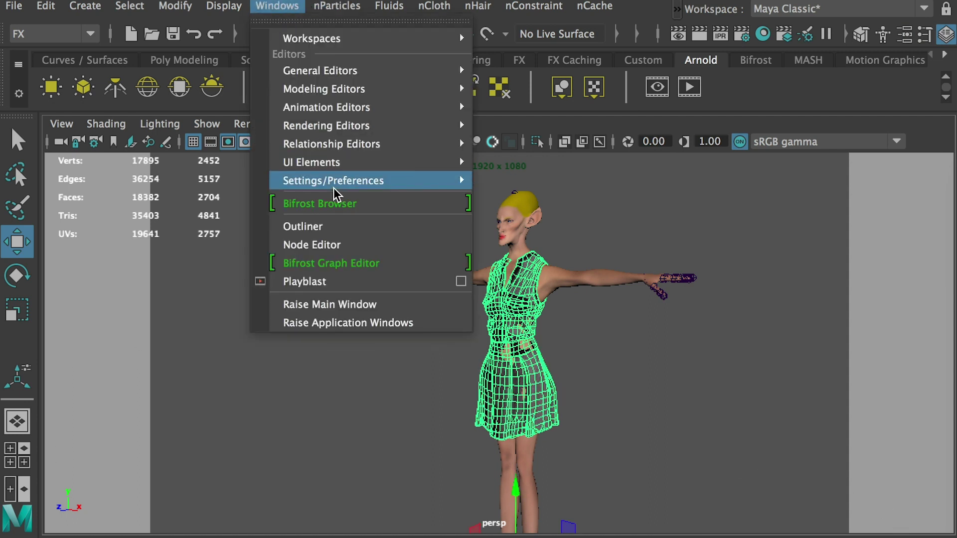
pyautogui.click(347, 283)
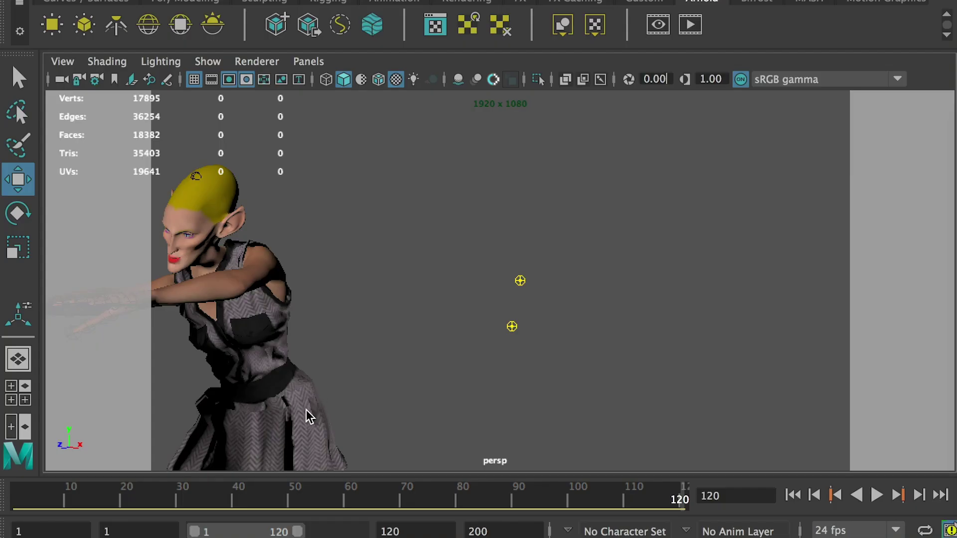
pyautogui.click(304, 426)
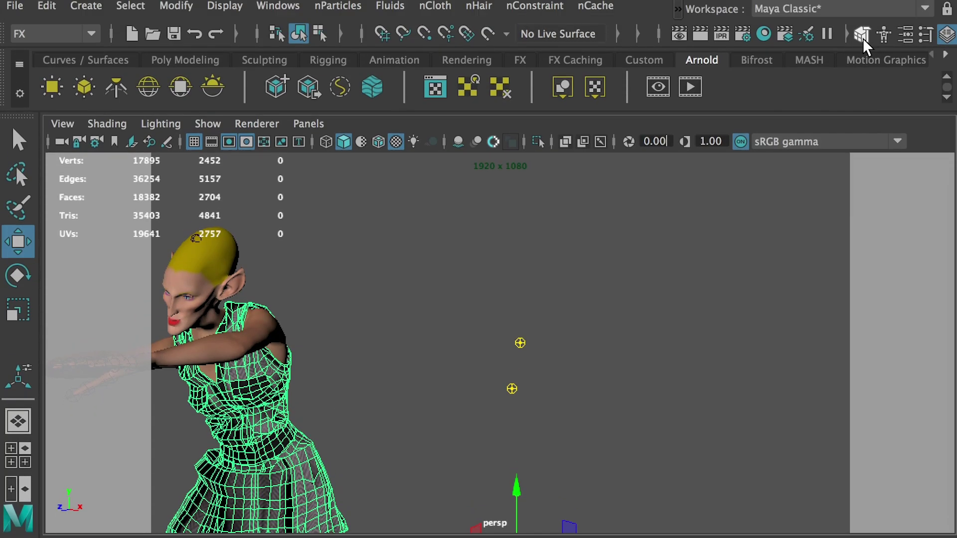
pyautogui.click(884, 35)
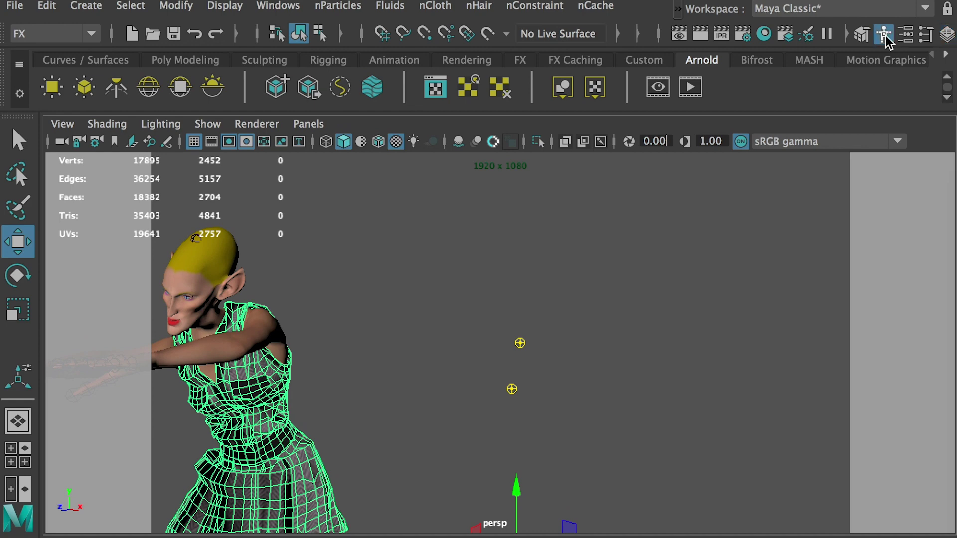
# Set the dress's Collisions Stickiness to 0.5, hide the editor, and play then stop the simulation
pyautogui.click(906, 35)
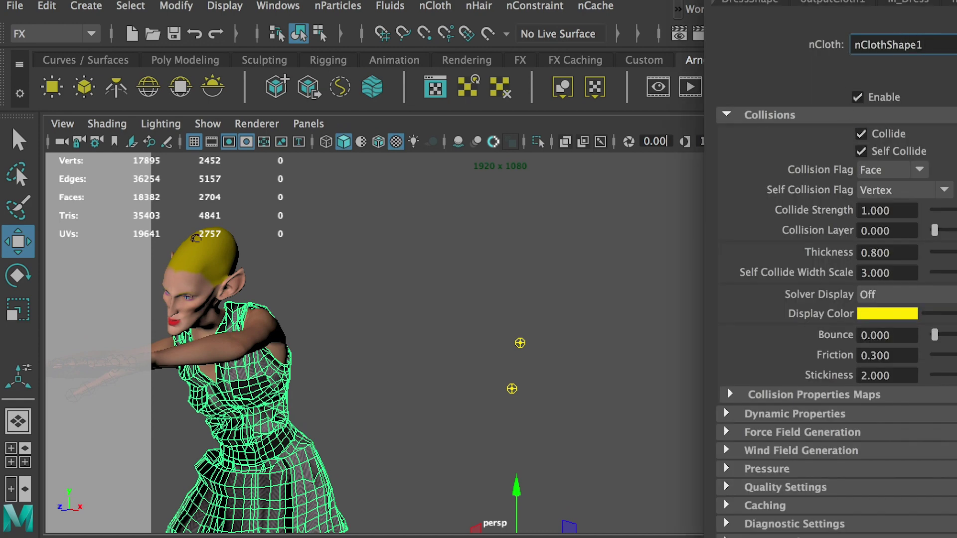
pyautogui.moveTo(674, 377); pyautogui.dragTo(622, 379)
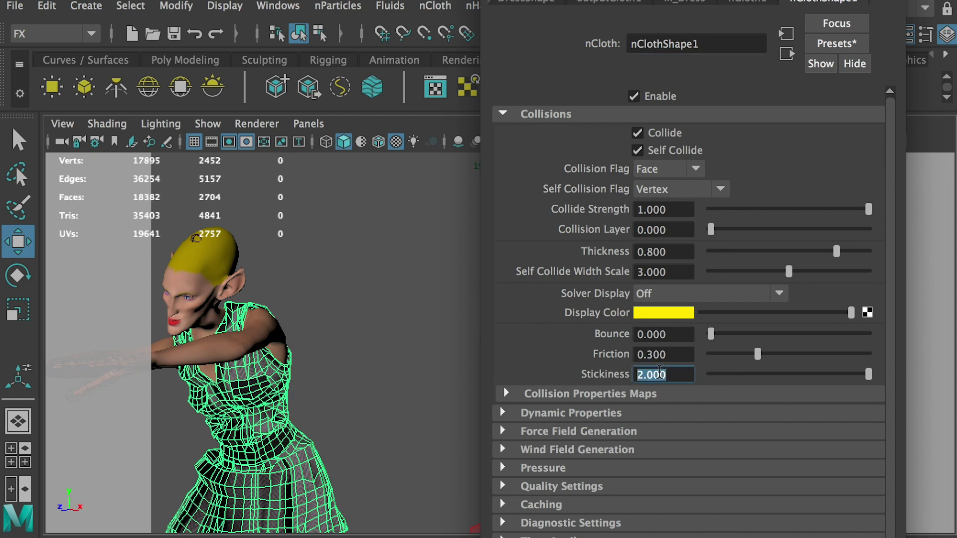
pyautogui.press('Return')
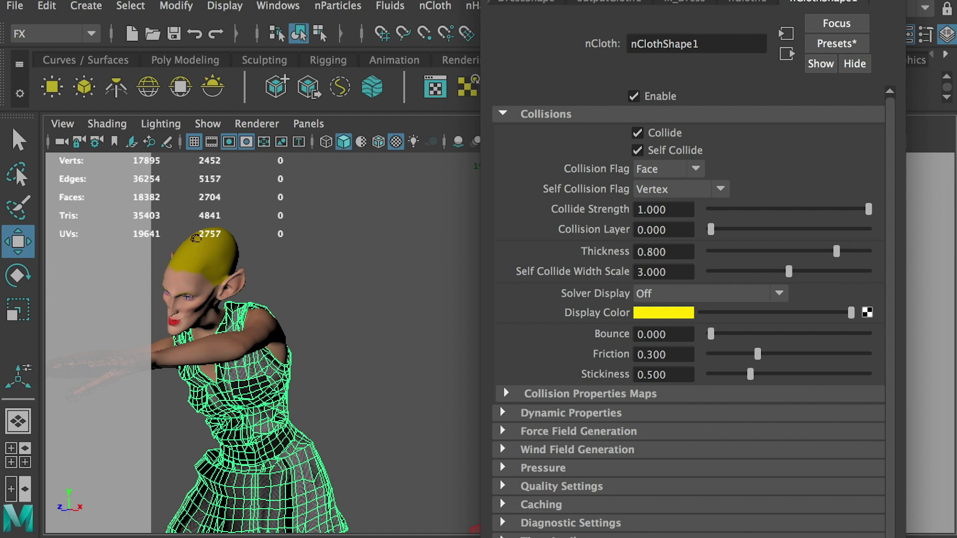
pyautogui.hotkey('ctrl', 'a')
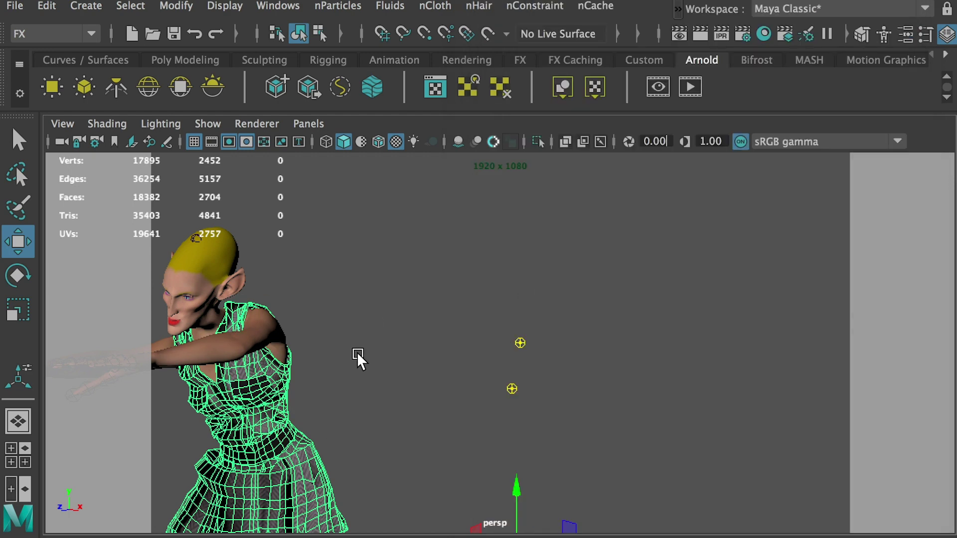
pyautogui.hotkey('alt', 'v')
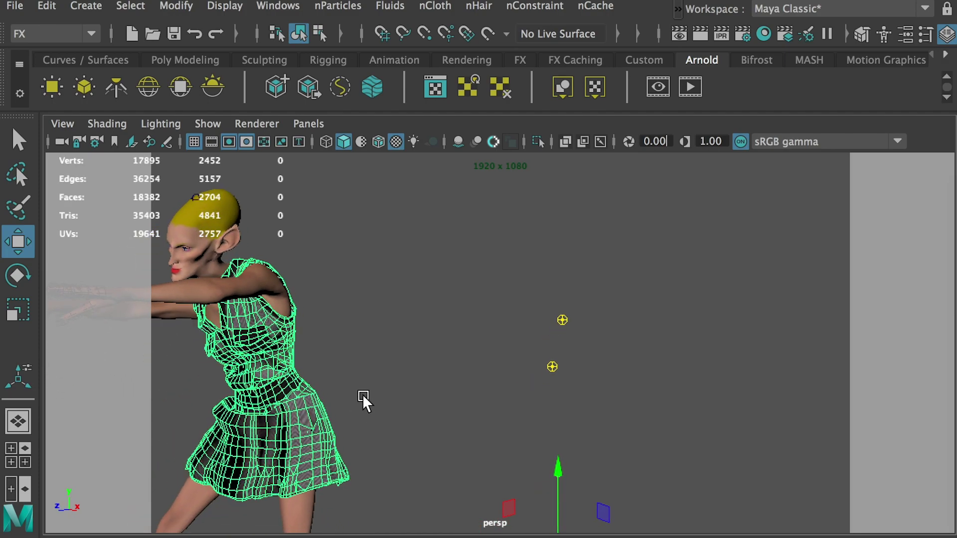
pyautogui.hotkey('alt', 'v')
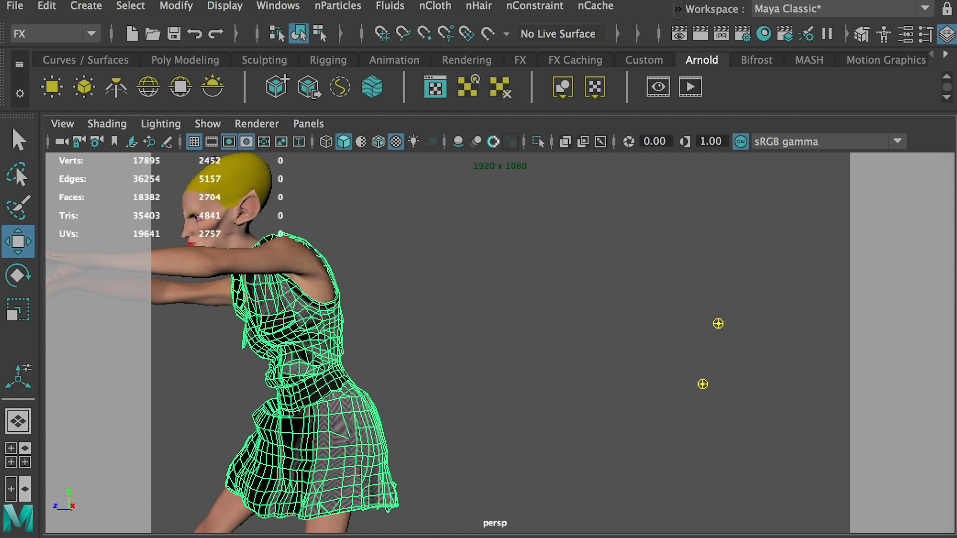
# Add a new camera bookmark of the close-up side view in the Bookmark Editor
pyautogui.click(61, 124)
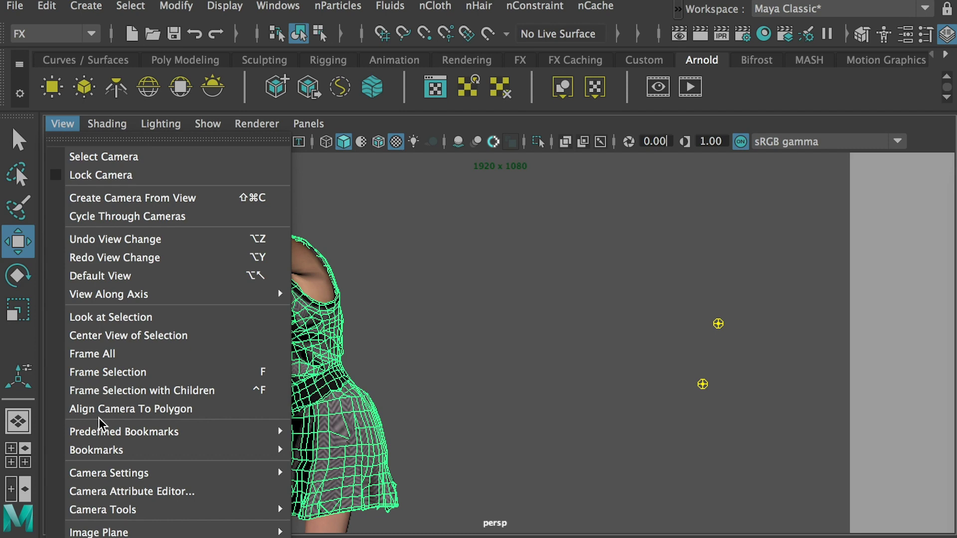
pyautogui.moveTo(116, 477)
pyautogui.moveTo(106, 453)
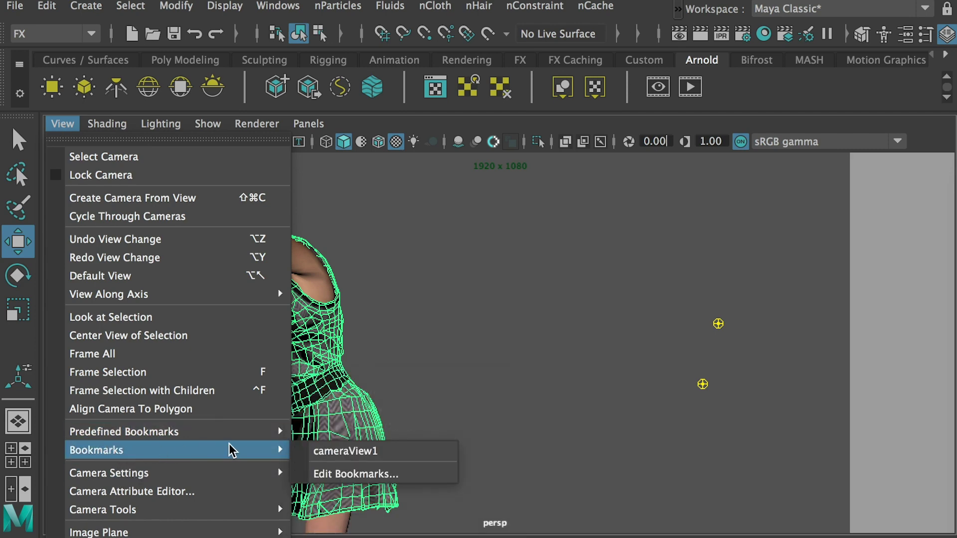
pyautogui.click(379, 474)
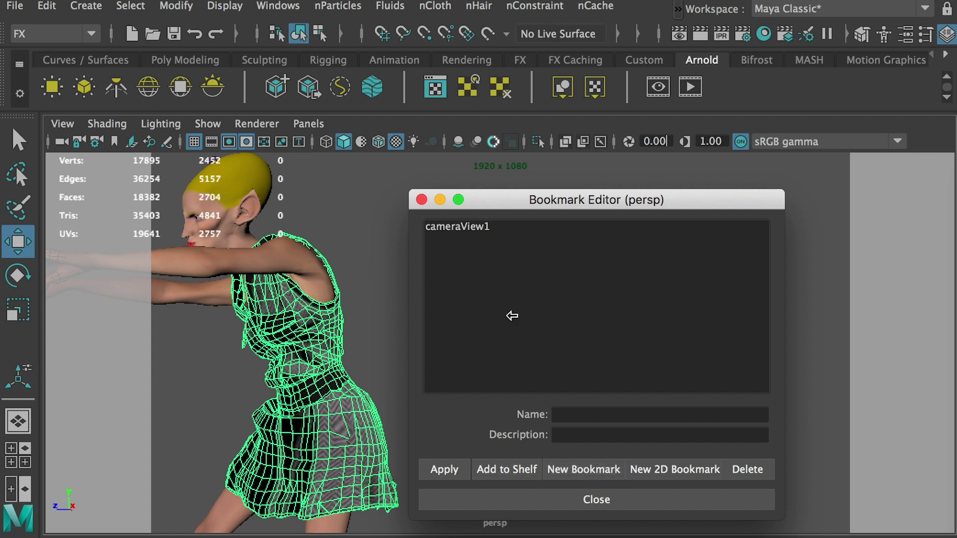
pyautogui.click(573, 475)
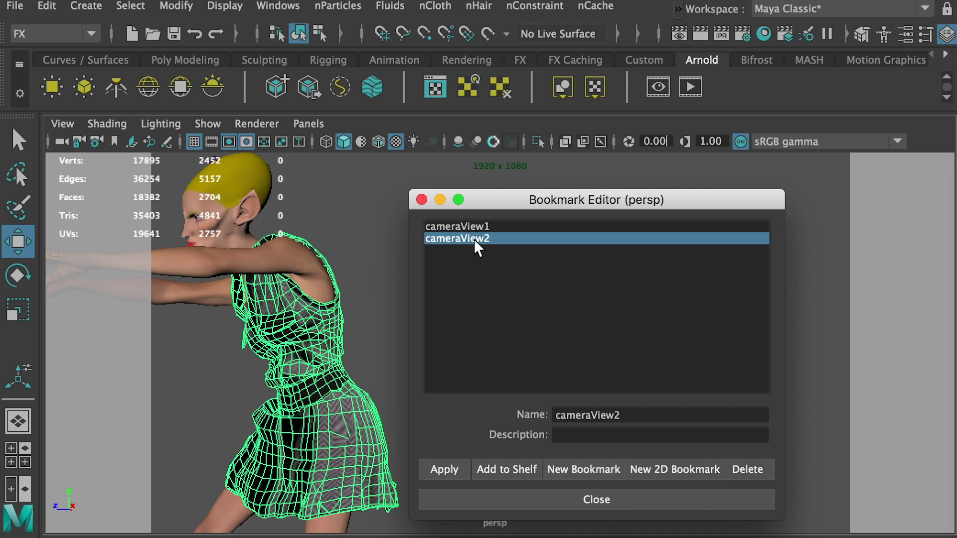
pyautogui.click(557, 503)
# Tumble away, then recall the view via View > Bookmarks > cameraView2
pyautogui.click(475, 384)
pyautogui.keyDown('alt'); pyautogui.moveTo(449, 416); pyautogui.dragTo(455, 395); pyautogui.keyUp('alt')
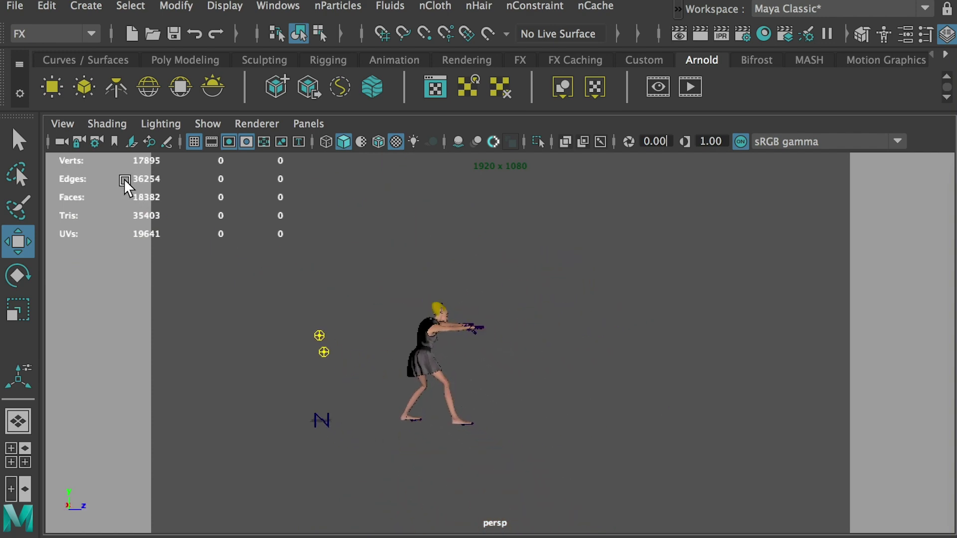
pyautogui.click(63, 124)
pyautogui.moveTo(110, 456)
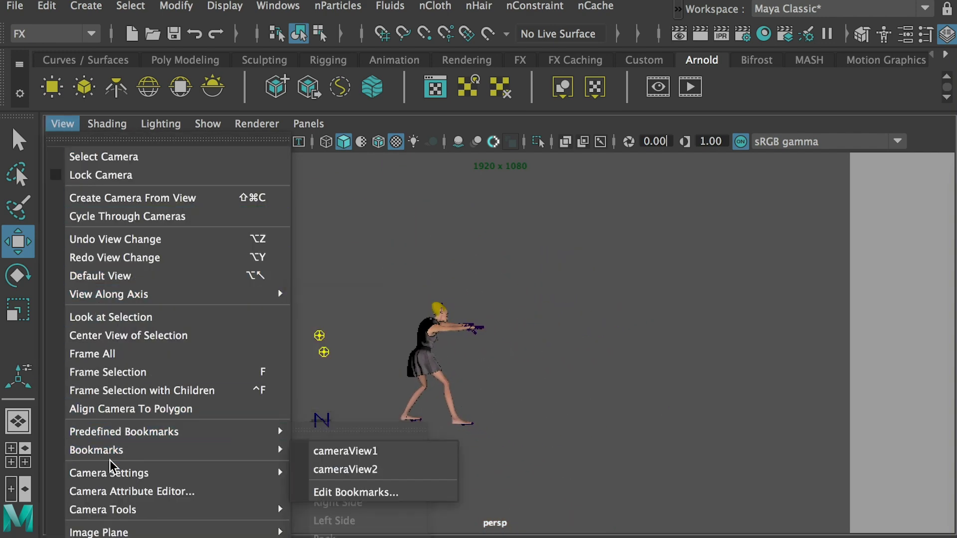
pyautogui.click(374, 476)
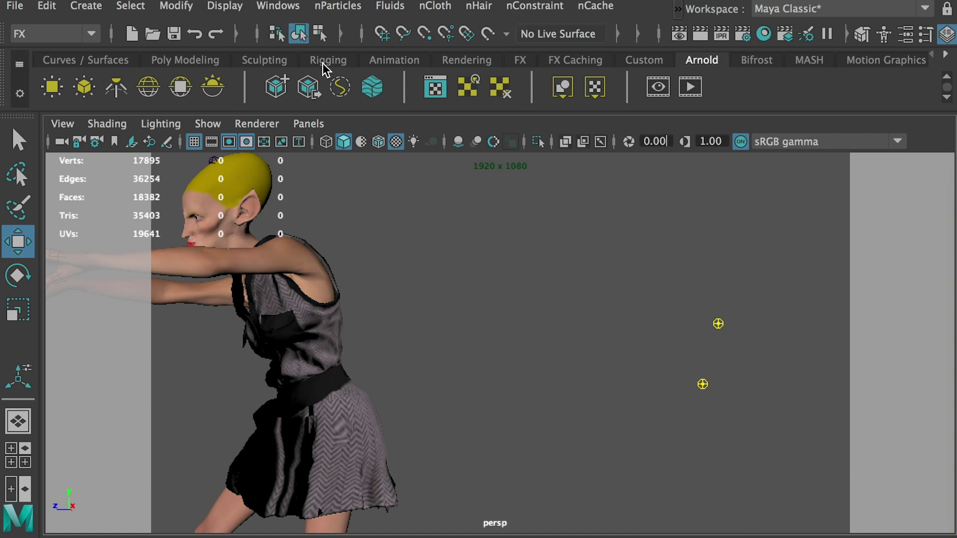
# Play a Windows > Playblast preview of the elf's reaching animation with the dress
pyautogui.click(278, 5)
pyautogui.moveTo(315, 168)
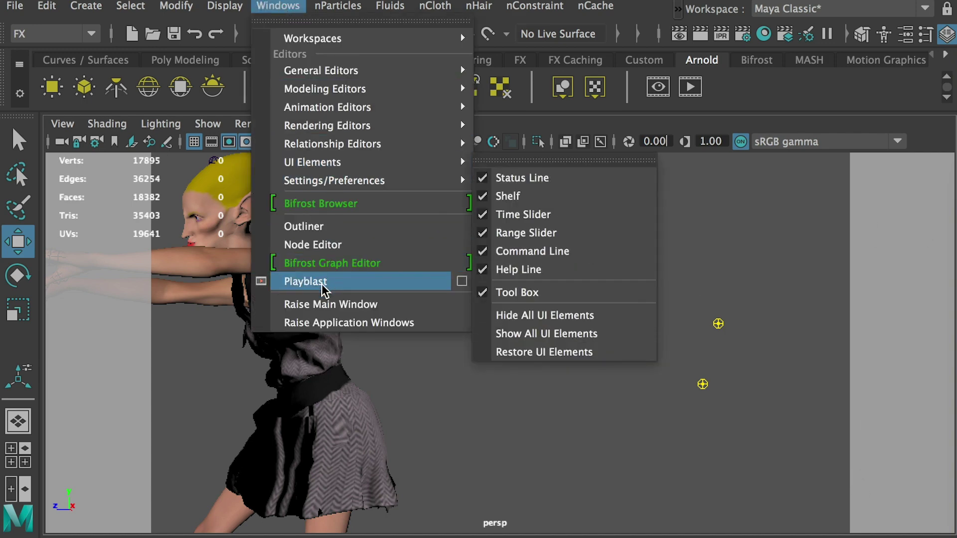
pyautogui.click(619, 299)
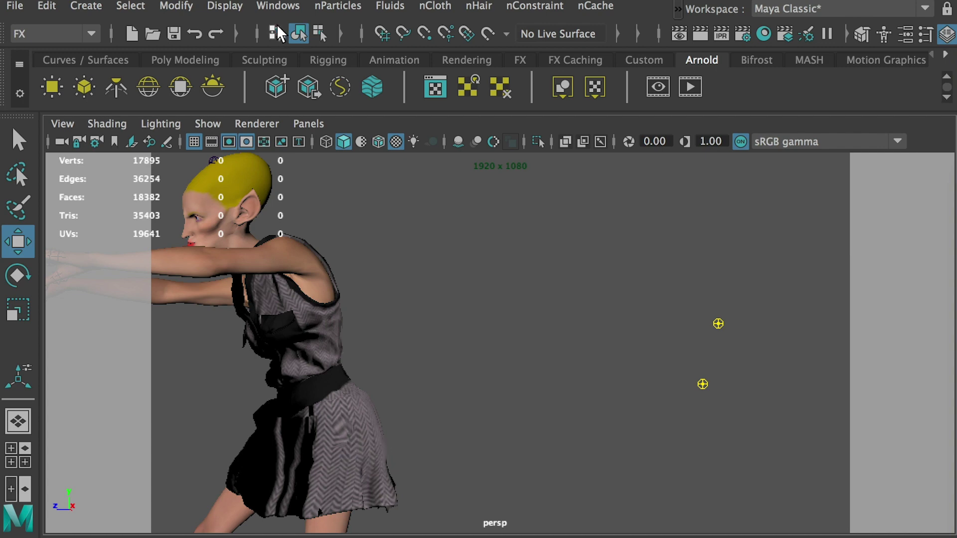
pyautogui.click(277, 7)
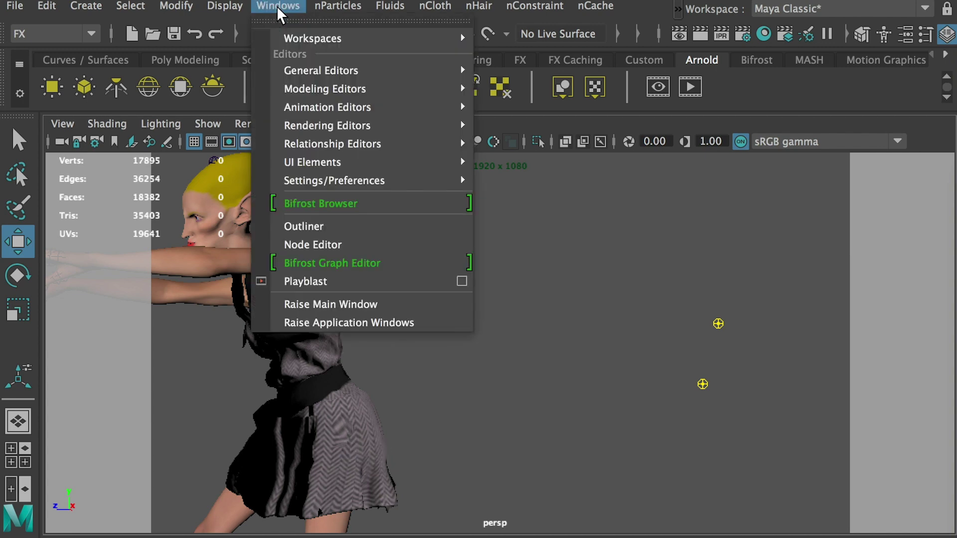
pyautogui.click(365, 280)
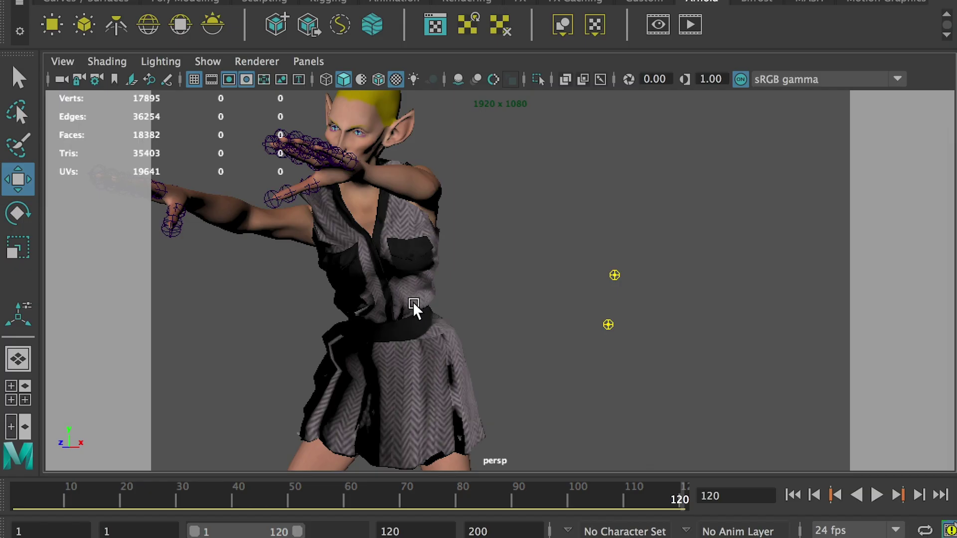
pyautogui.keyDown('alt'); pyautogui.moveTo(412, 301); pyautogui.dragTo(372, 285); pyautogui.keyUp('alt')
# Return to frame 1, select the dress, and zoom in on its shoulder
pyautogui.moveTo(49, 491); pyautogui.dragTo(15, 493)
pyautogui.keyDown('alt'); pyautogui.moveTo(688, 226); pyautogui.dragTo(445, 398, button='right'); pyautogui.keyUp('alt')
pyautogui.click(549, 235)
pyautogui.keyDown('alt'); pyautogui.moveTo(548, 234); pyautogui.dragTo(681, 239, button='right'); pyautogui.keyUp('alt')
pyautogui.keyDown('alt'); pyautogui.moveTo(680, 238); pyautogui.dragTo(531, 371, button='middle'); pyautogui.keyUp('alt')
pyautogui.keyDown('alt'); pyautogui.moveTo(531, 372); pyautogui.dragTo(508, 216, button='right'); pyautogui.keyUp('alt')
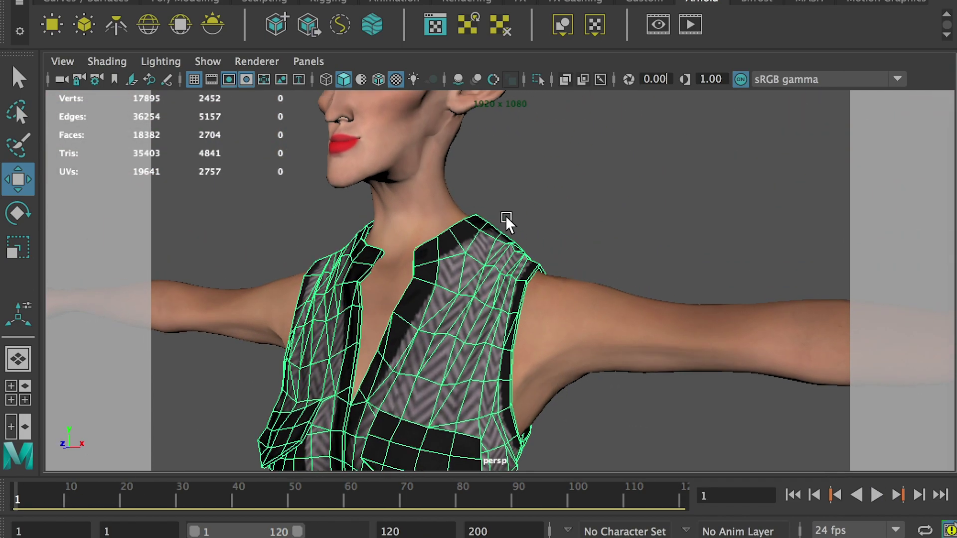
pyautogui.keyDown('alt'); pyautogui.moveTo(501, 262); pyautogui.dragTo(455, 28, button='right'); pyautogui.keyUp('alt')
# Select the first shoulder edge loop and frame it in view
pyautogui.doubleClick(436, 293)
pyautogui.keyDown('alt'); pyautogui.moveTo(436, 293); pyautogui.dragTo(450, 328, button='right'); pyautogui.keyUp('alt')
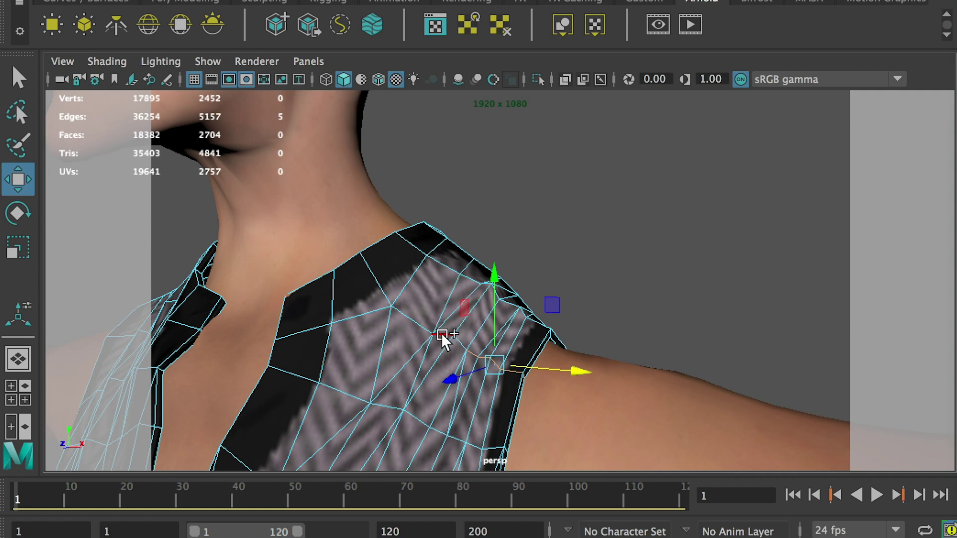
pyautogui.keyDown('shift'); pyautogui.click(441, 333); pyautogui.keyUp('shift')
pyautogui.keyDown('shift'); pyautogui.click(406, 314); pyautogui.keyUp('shift')
pyautogui.keyDown('shift'); pyautogui.click(374, 270); pyautogui.keyUp('shift')
pyautogui.keyDown('alt'); pyautogui.moveTo(372, 268); pyautogui.dragTo(479, 339, button='middle'); pyautogui.keyUp('alt')
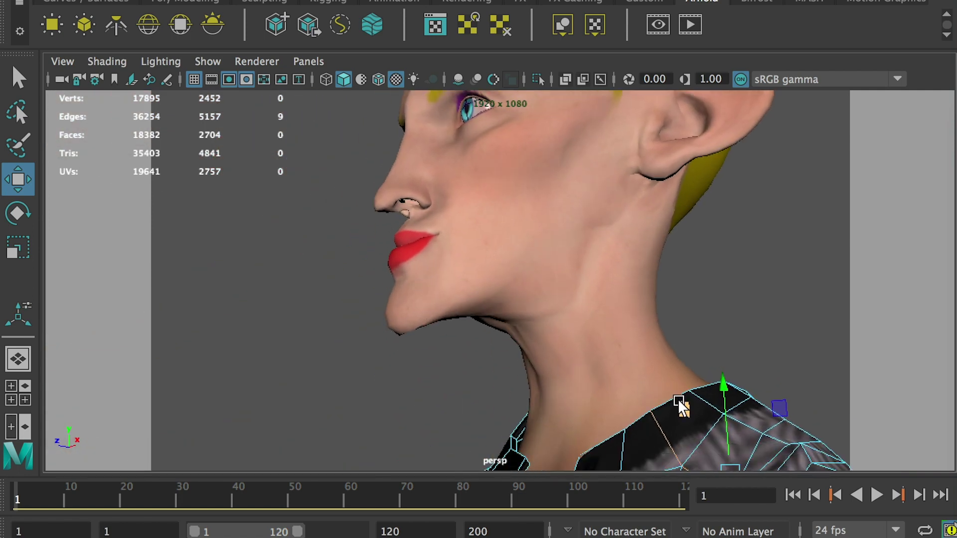
pyautogui.press('f')
pyautogui.keyDown('alt'); pyautogui.moveTo(730, 397); pyautogui.dragTo(551, 309); pyautogui.keyUp('alt')
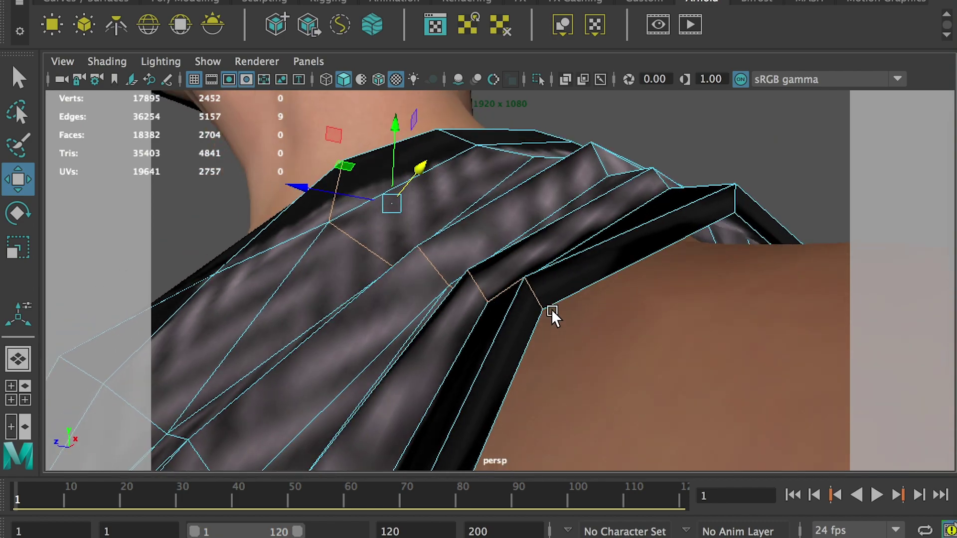
pyautogui.keyDown('alt'); pyautogui.moveTo(479, 295); pyautogui.dragTo(262, 255); pyautogui.keyUp('alt')
# Add the remaining shoulder strap edge loops to the selection
pyautogui.keyDown('shift'); pyautogui.click(262, 256); pyautogui.keyUp('shift')
pyautogui.keyDown('alt'); pyautogui.moveTo(346, 213); pyautogui.dragTo(549, 314); pyautogui.keyUp('alt')
pyautogui.keyDown('shift'); pyautogui.doubleClick(569, 331); pyautogui.keyUp('shift')
pyautogui.keyDown('alt'); pyautogui.moveTo(469, 242); pyautogui.dragTo(500, 289); pyautogui.keyUp('alt')
pyautogui.keyDown('shift'); pyautogui.doubleClick(603, 250); pyautogui.keyUp('shift')
pyautogui.keyDown('shift'); pyautogui.doubleClick(488, 194); pyautogui.keyUp('shift')
pyautogui.keyDown('shift'); pyautogui.click(500, 289); pyautogui.keyUp('shift')
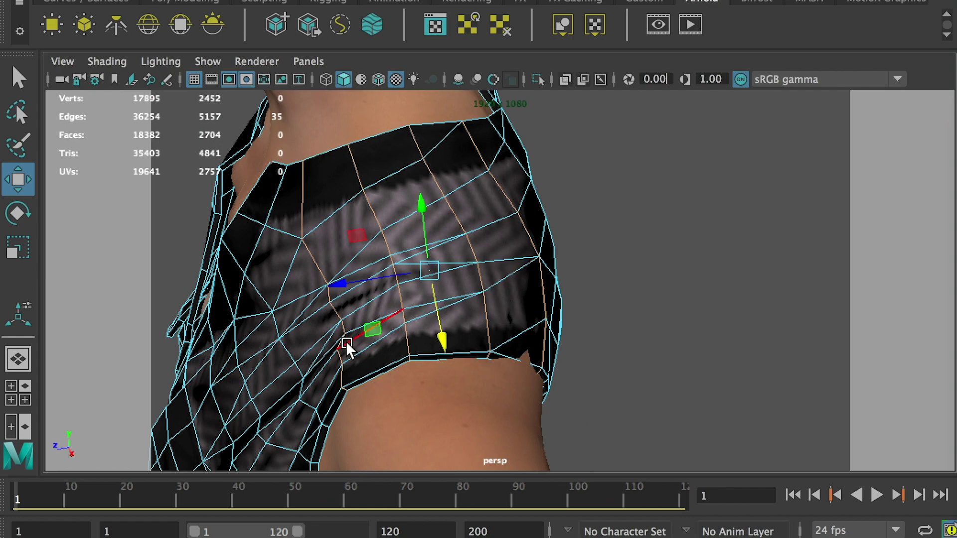
pyautogui.keyDown('alt'); pyautogui.moveTo(534, 274); pyautogui.dragTo(392, 246); pyautogui.keyUp('alt')
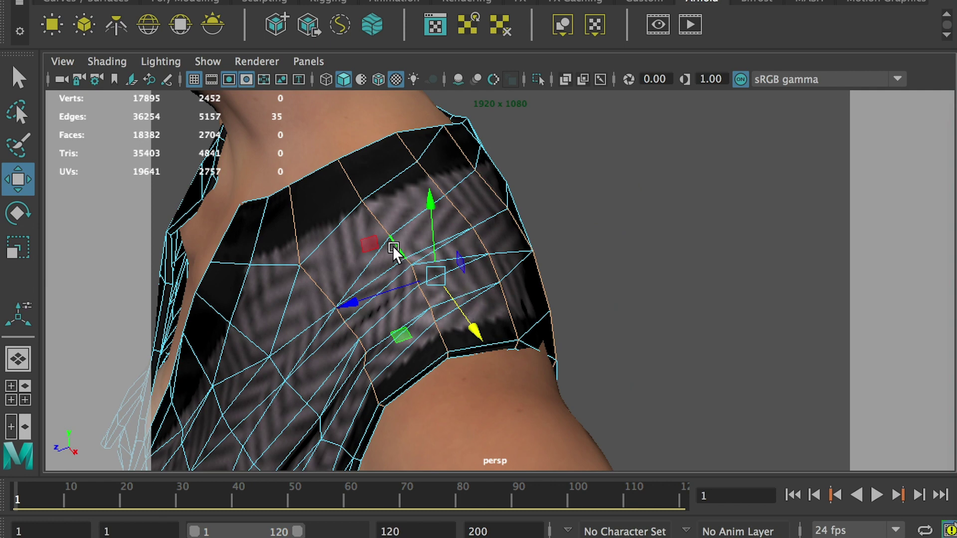
# Convert the edge selection to its 39 vertices with To Vertices
pyautogui.keyDown('shift'); pyautogui.rightClick(398, 201); pyautogui.keyUp('shift')
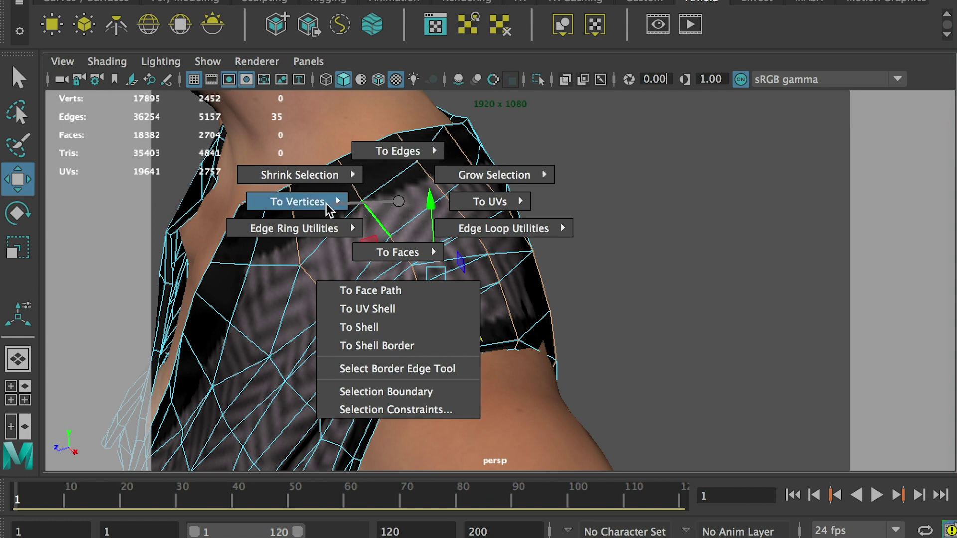
pyautogui.moveTo(314, 203)
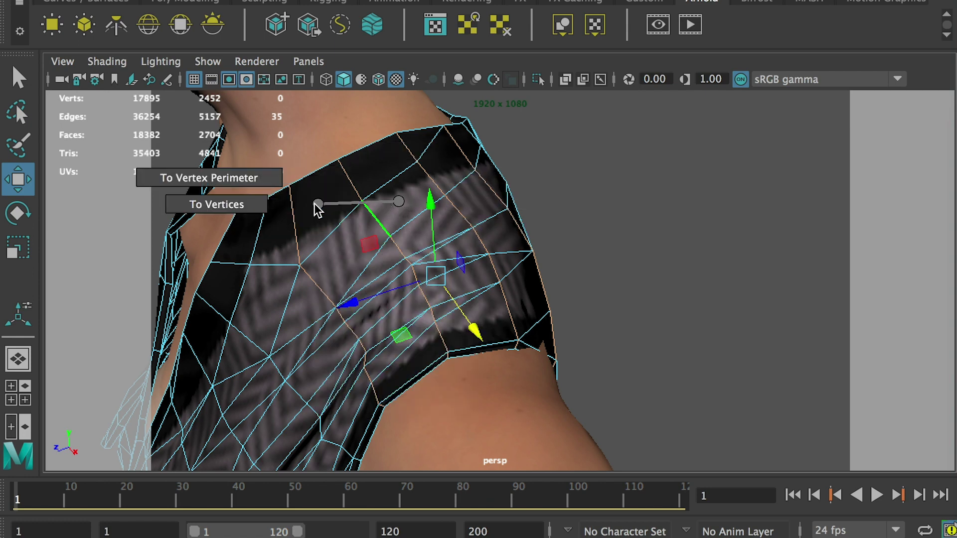
pyautogui.click(225, 204)
pyautogui.keyDown('alt'); pyautogui.moveTo(493, 254); pyautogui.dragTo(546, 228); pyautogui.keyUp('alt')
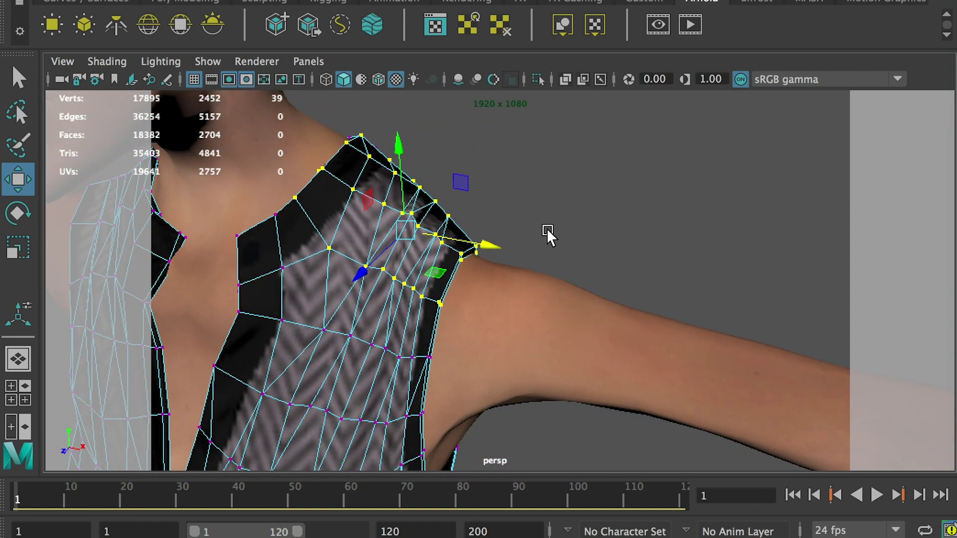
# Add the elf's body to the selection and apply nConstraint > Point to Surface to pin the strap vertices
pyautogui.keyDown('shift'); pyautogui.click(584, 316); pyautogui.keyUp('shift')
pyautogui.keyDown('alt'); pyautogui.moveTo(645, 303); pyautogui.dragTo(558, 249); pyautogui.keyUp('alt')
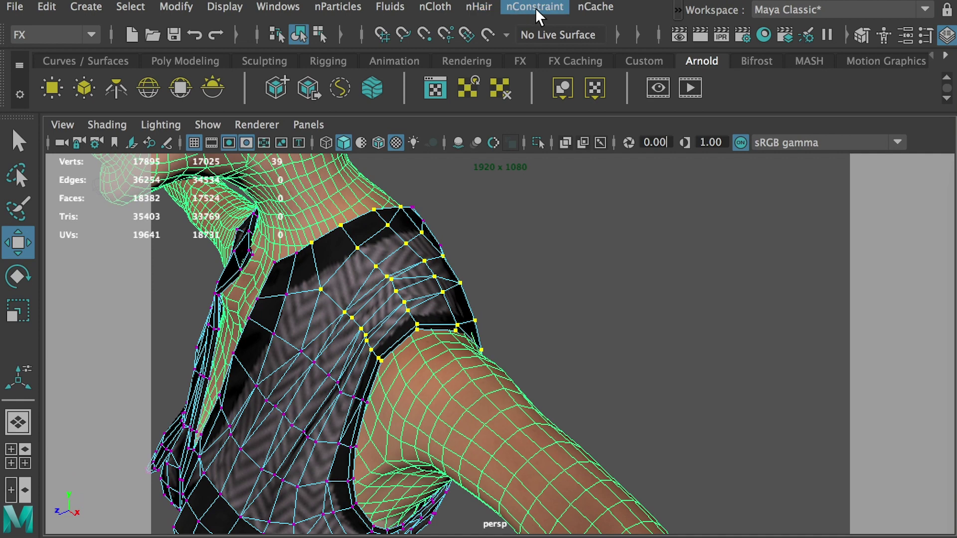
pyautogui.click(535, 7)
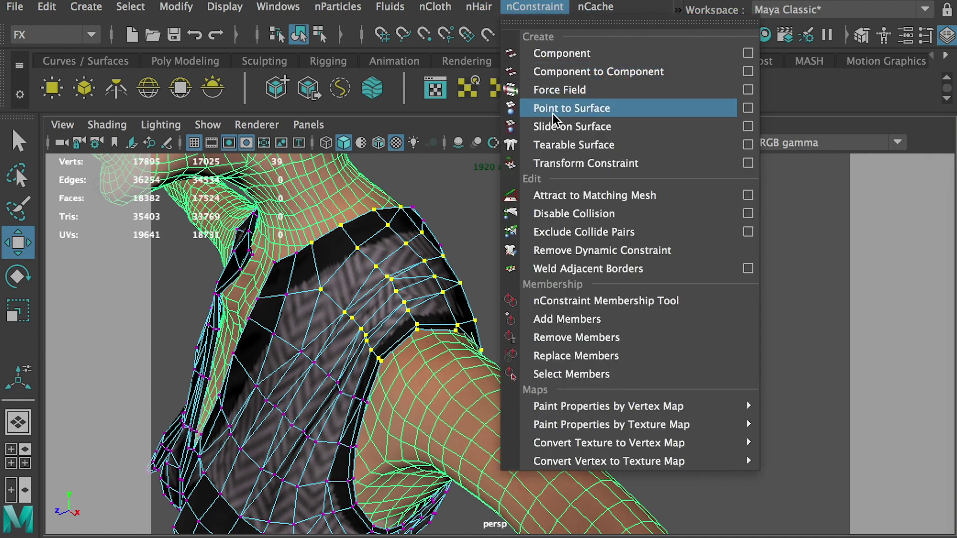
pyautogui.click(600, 109)
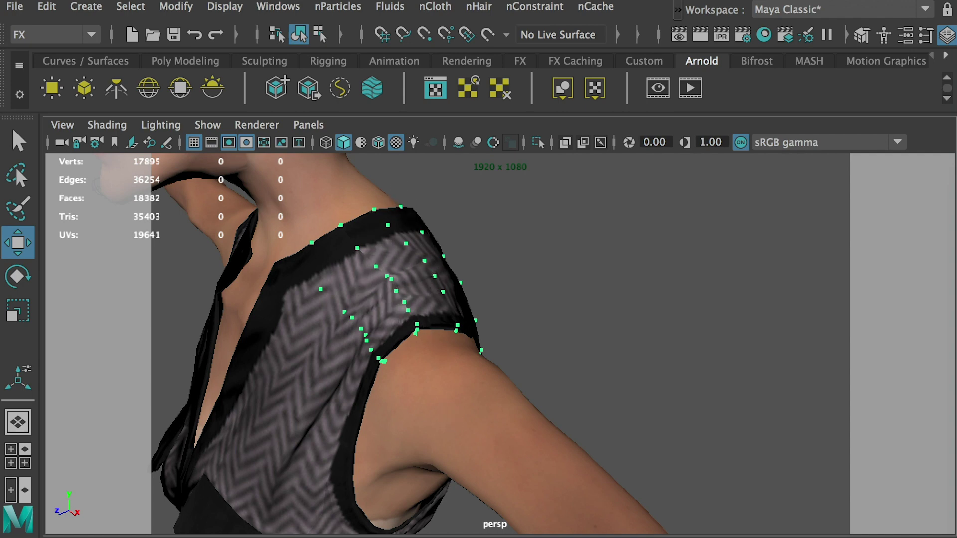
pyautogui.keyDown('alt'); pyautogui.moveTo(540, 364); pyautogui.dragTo(334, 369); pyautogui.keyUp('alt')
pyautogui.click(334, 369)
pyautogui.keyDown('alt'); pyautogui.moveTo(338, 412); pyautogui.dragTo(444, 373); pyautogui.keyUp('alt')
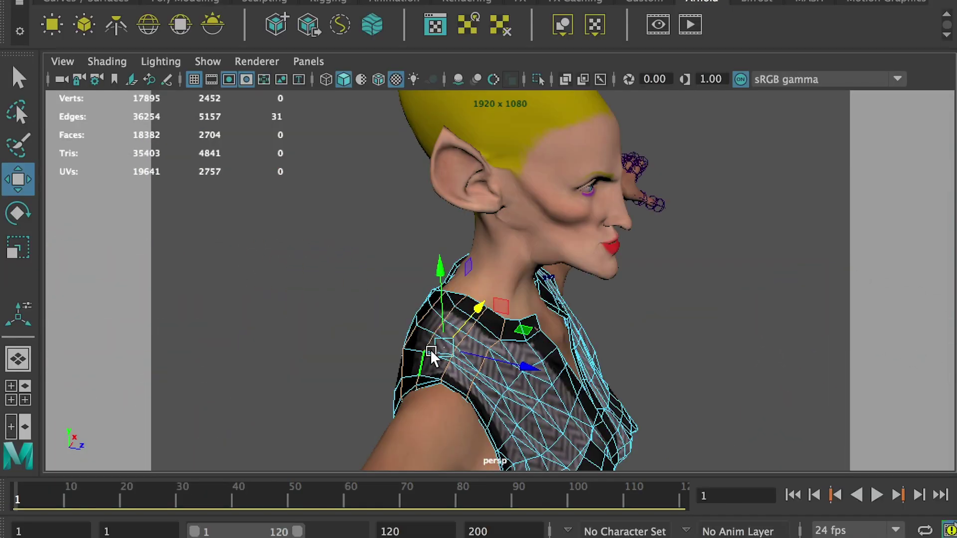
# Pin the second shoulder's vertices to the elf's body with a Point to Surface nConstraint
pyautogui.keyDown('ctrl'); pyautogui.moveTo(408, 350); pyautogui.dragTo(234, 354, button='right'); pyautogui.keyUp('ctrl')
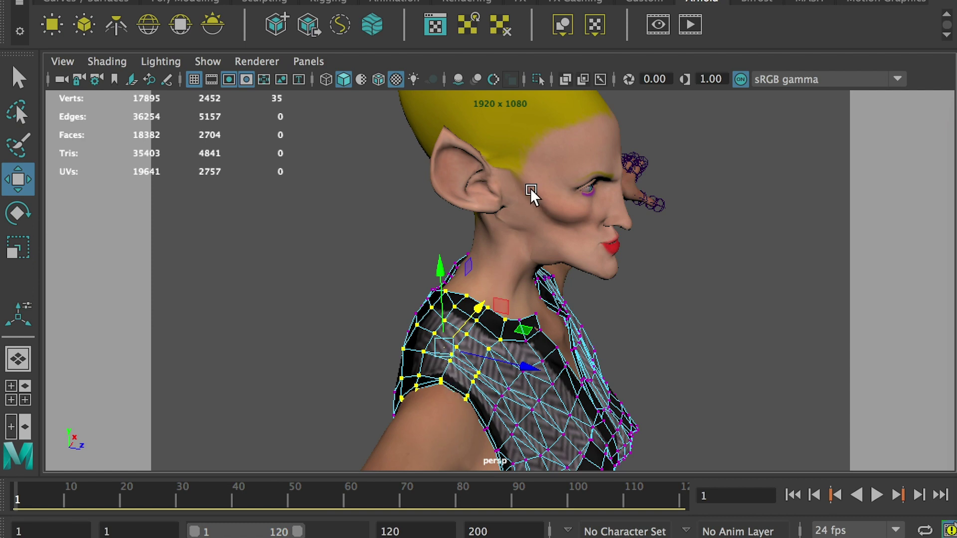
pyautogui.keyDown('shift'); pyautogui.click(501, 220); pyautogui.keyUp('shift')
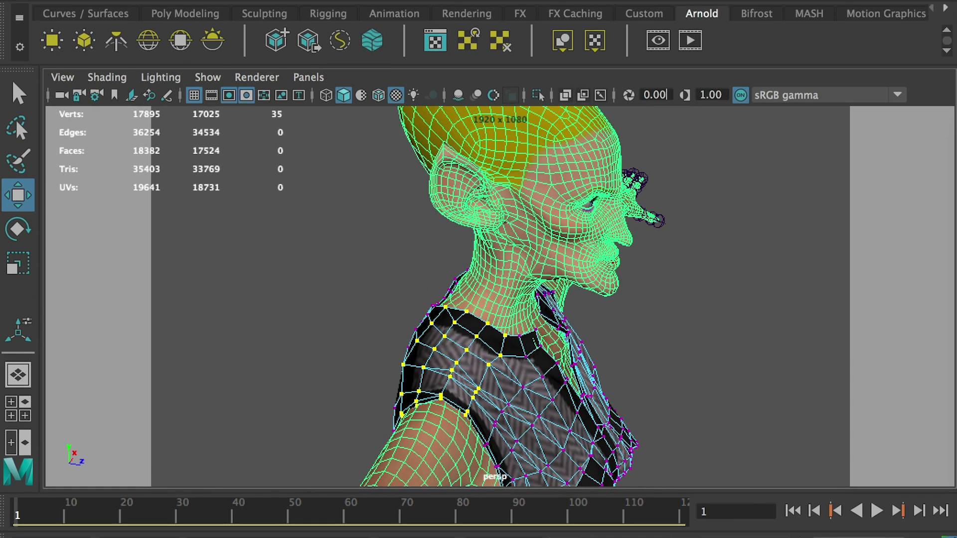
pyautogui.click(538, 7)
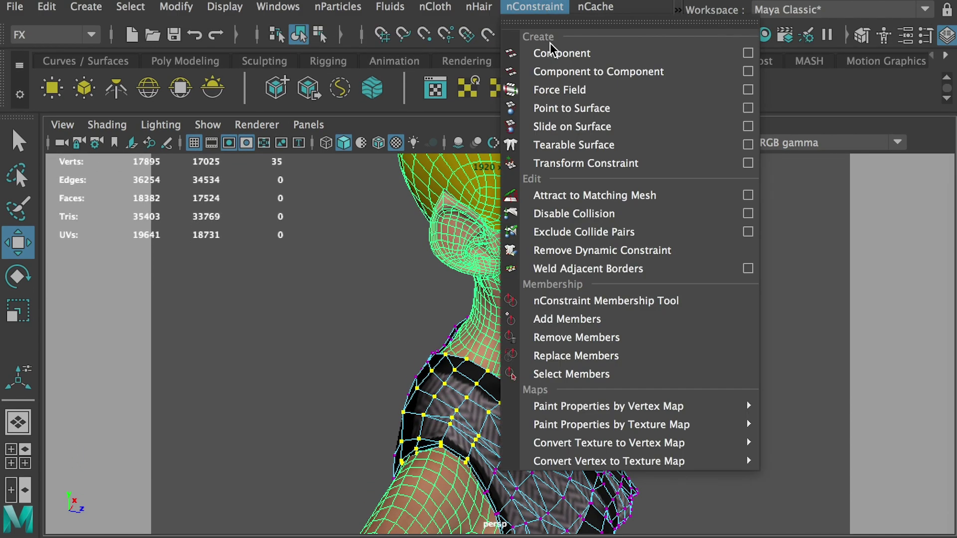
pyautogui.click(578, 110)
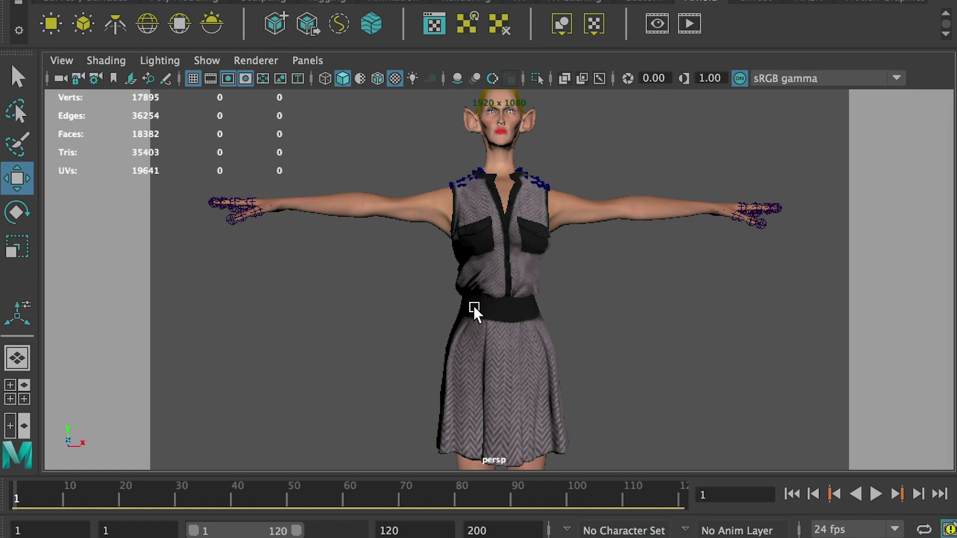
# Pin the dress's belt vertices to the elf's body with a Point to Surface nConstraint
pyautogui.keyDown('alt'); pyautogui.moveTo(558, 298); pyautogui.dragTo(643, 300); pyautogui.keyUp('alt')
pyautogui.click(512, 315)
pyautogui.keyDown('alt'); pyautogui.moveTo(648, 333); pyautogui.dragTo(424, 392); pyautogui.keyUp('alt')
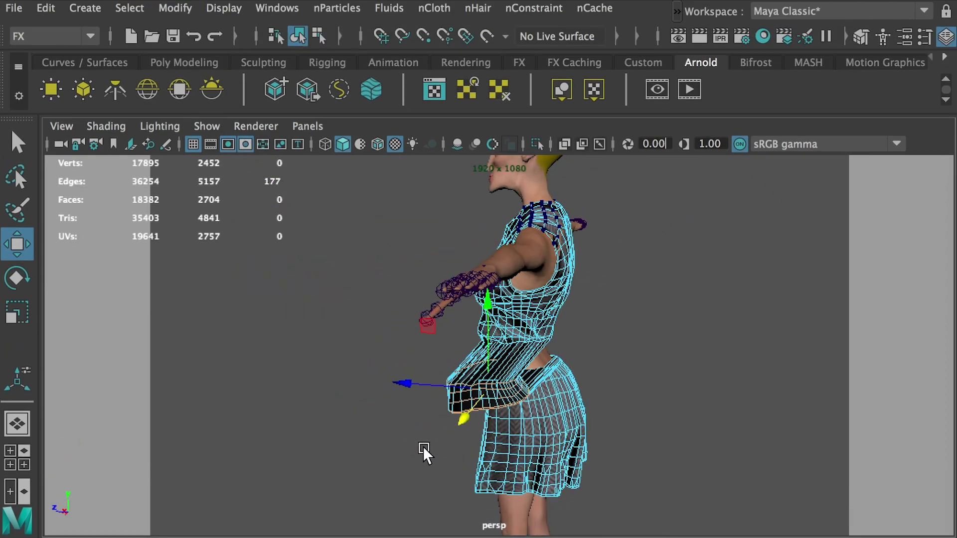
pyautogui.keyDown('alt'); pyautogui.moveTo(423, 451); pyautogui.dragTo(473, 344); pyautogui.keyUp('alt')
pyautogui.keyDown('alt'); pyautogui.moveTo(473, 344); pyautogui.dragTo(668, 393, button='right'); pyautogui.keyUp('alt')
pyautogui.keyDown('alt'); pyautogui.moveTo(668, 393); pyautogui.dragTo(530, 346); pyautogui.keyUp('alt')
pyautogui.keyDown('ctrl'); pyautogui.moveTo(529, 345); pyautogui.dragTo(332, 344, button='right'); pyautogui.keyUp('ctrl')
pyautogui.scroll(-10, 331, 345)
pyautogui.keyDown('shift'); pyautogui.click(323, 230); pyautogui.keyUp('shift')
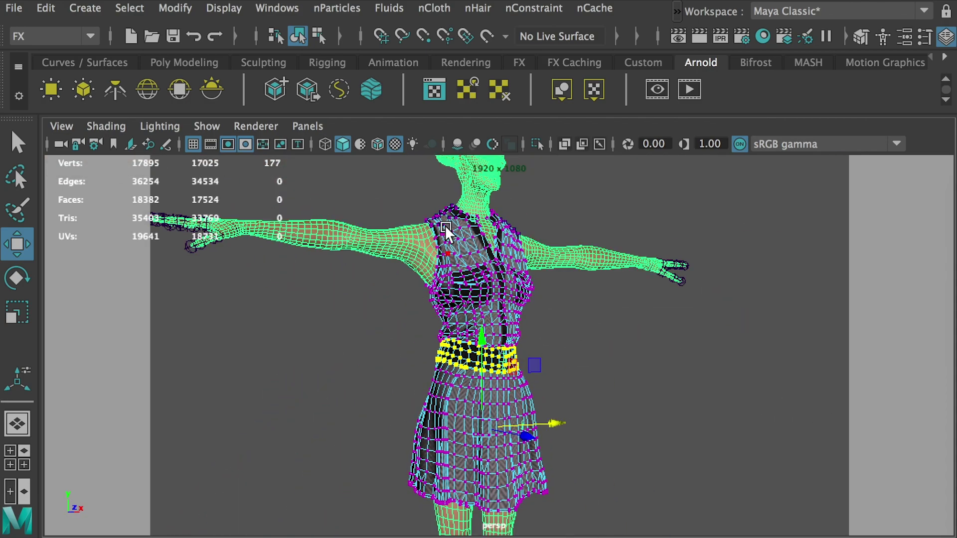
pyautogui.click(536, 9)
pyautogui.click(570, 110)
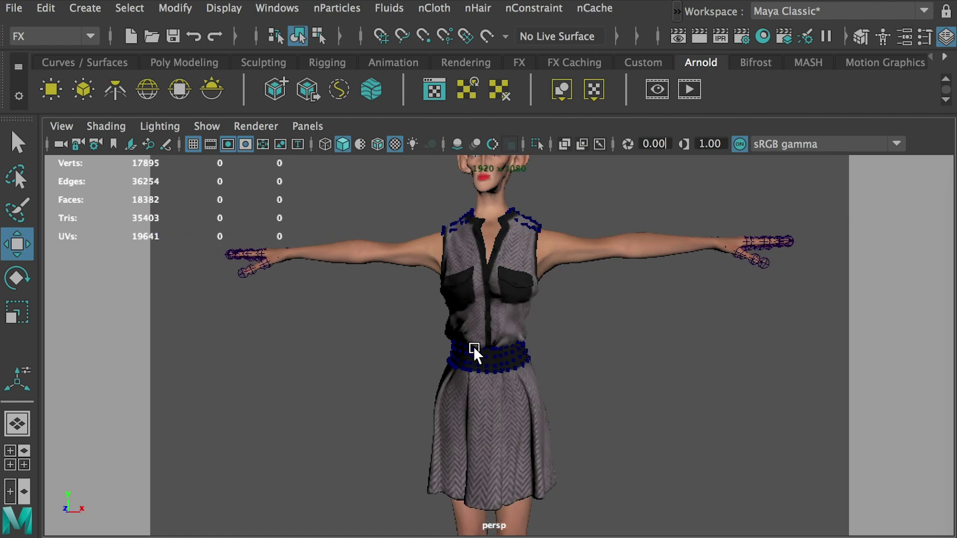
# Pull back and orbit to frame the whole elf, then bring up the viewport View menu
pyautogui.keyDown('alt'); pyautogui.moveTo(731, 367); pyautogui.dragTo(807, 368, button='right'); pyautogui.keyUp('alt')
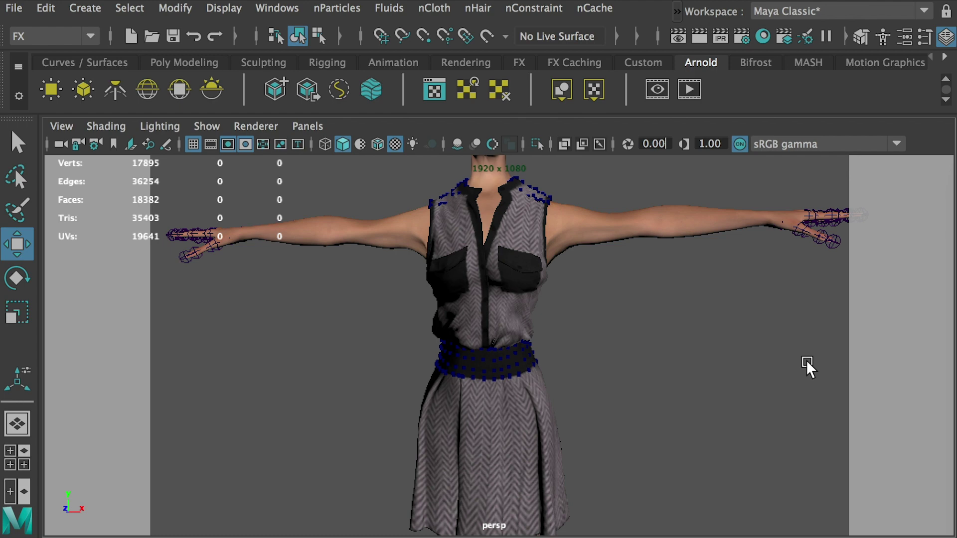
pyautogui.keyDown('alt'); pyautogui.moveTo(665, 227); pyautogui.dragTo(573, 299, button='right'); pyautogui.keyUp('alt')
pyautogui.keyDown('alt'); pyautogui.moveTo(573, 299); pyautogui.dragTo(474, 334); pyautogui.keyUp('alt')
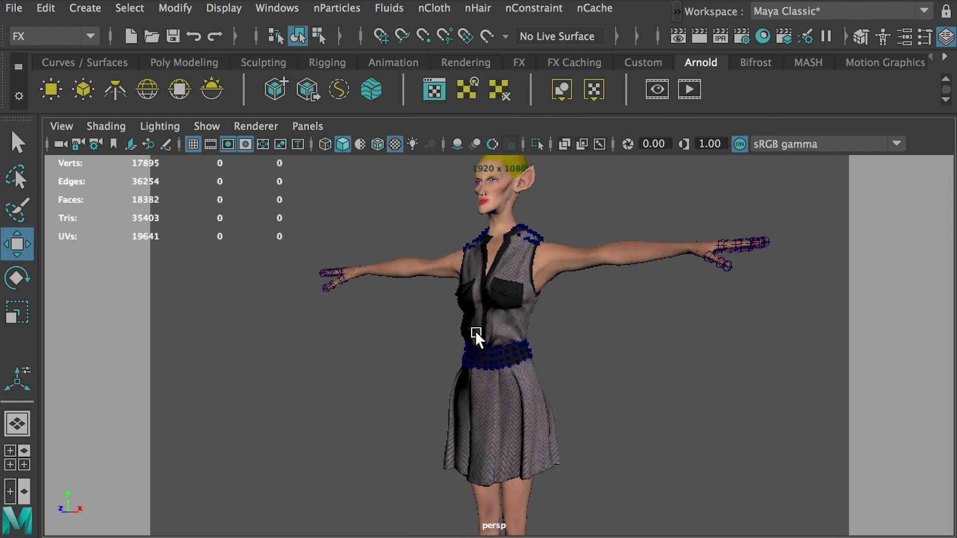
pyautogui.click(59, 127)
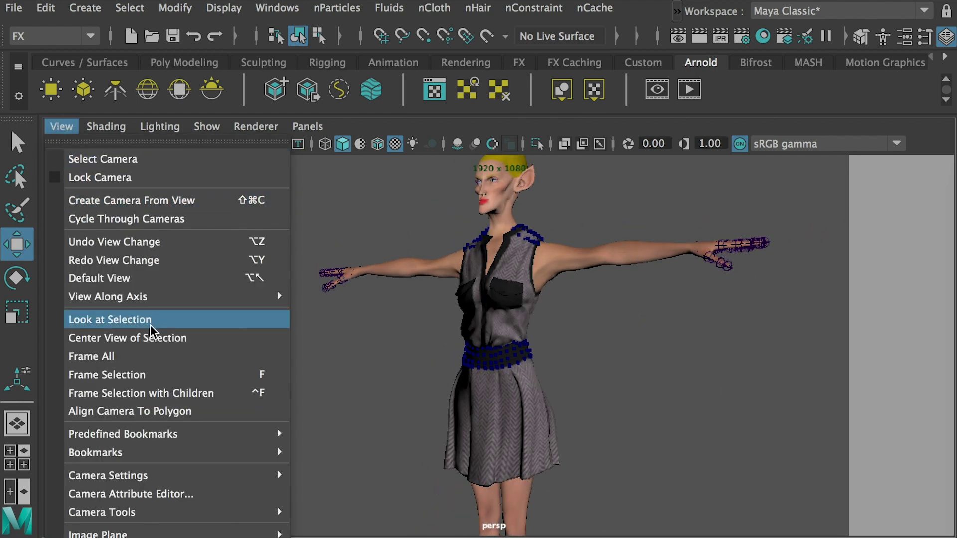
# Switch to the cameraView2 bookmark, playblast the reaching pose's simulation, and select the dress
pyautogui.moveTo(156, 450)
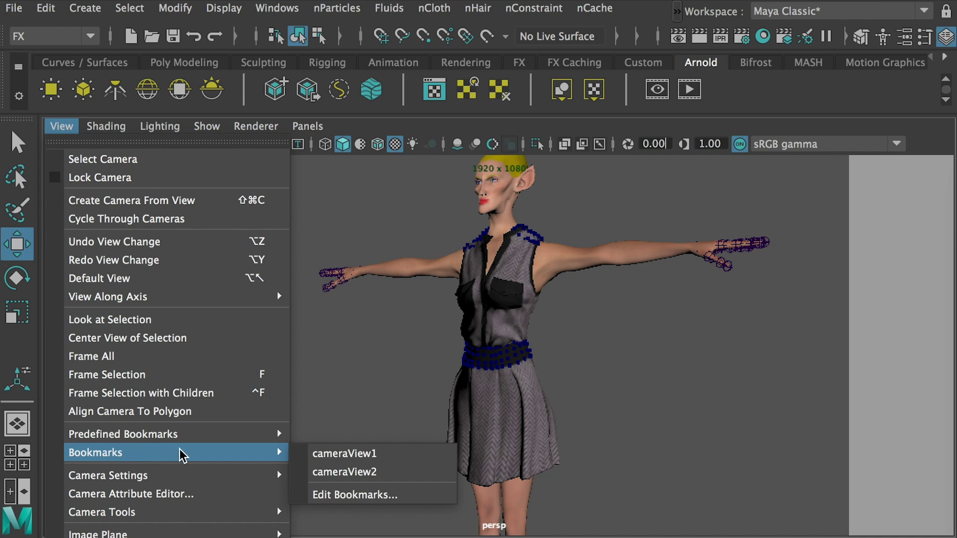
pyautogui.click(349, 472)
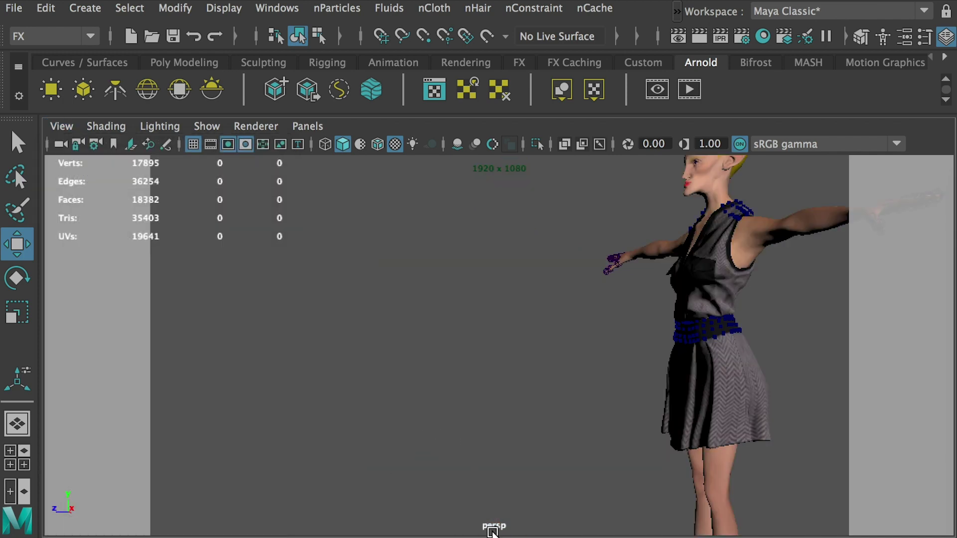
pyautogui.click(289, 10)
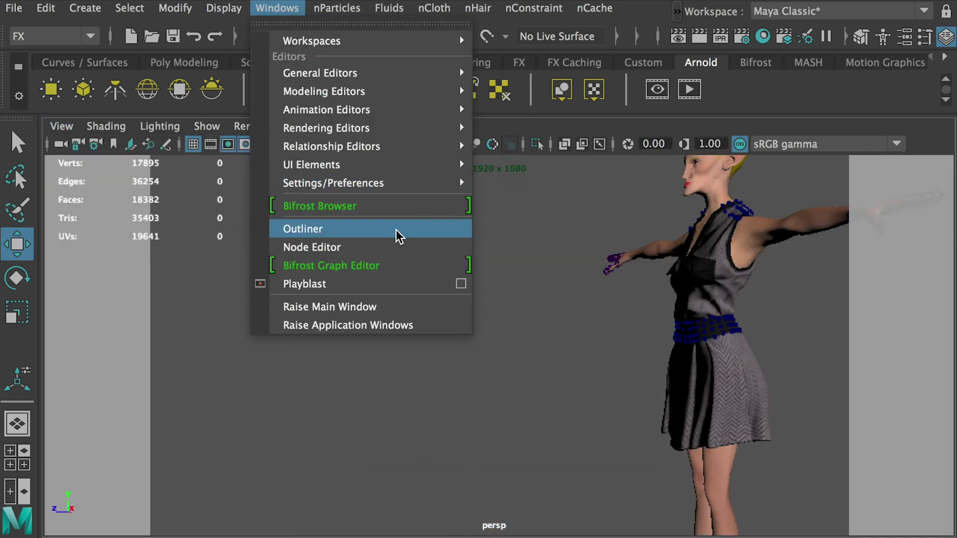
pyautogui.click(364, 285)
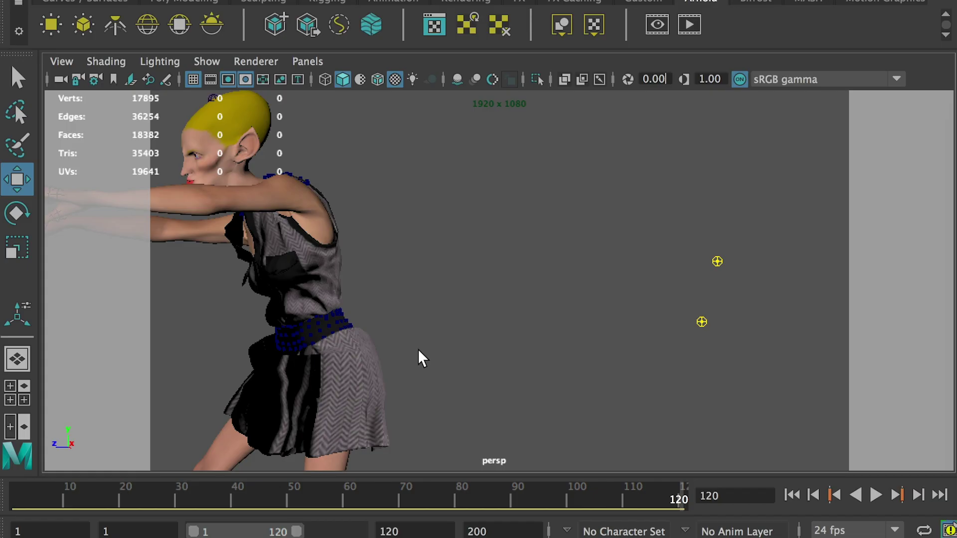
pyautogui.click(375, 382)
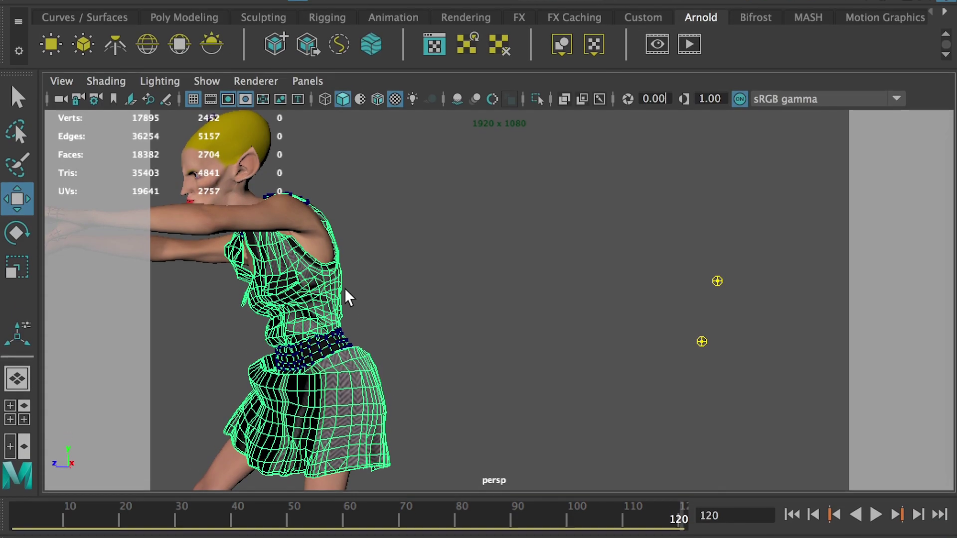
# Set nClothShape1 Stretch Resistance to 50 under Dynamic Properties, then reselect the dress
pyautogui.click(903, 36)
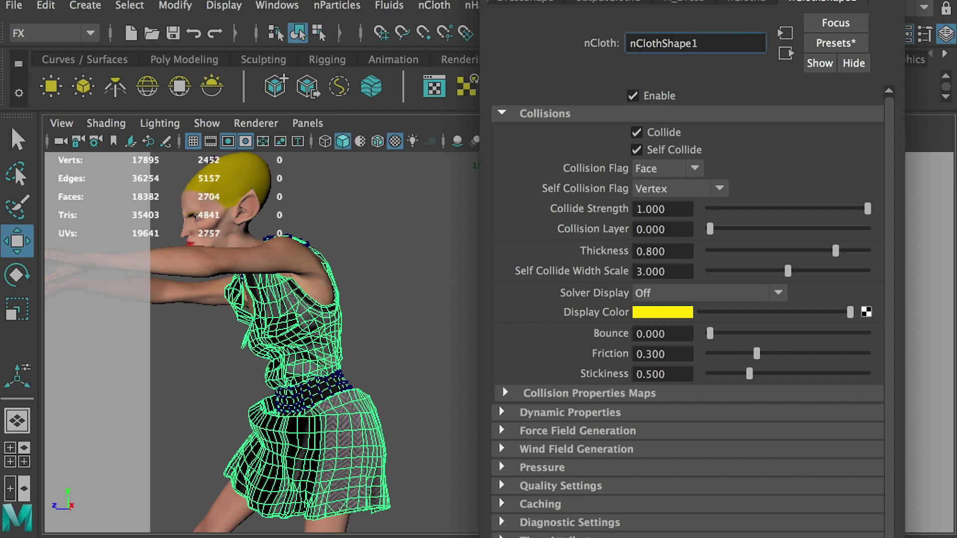
pyautogui.moveTo(746, 0); pyautogui.dragTo(693, 0)
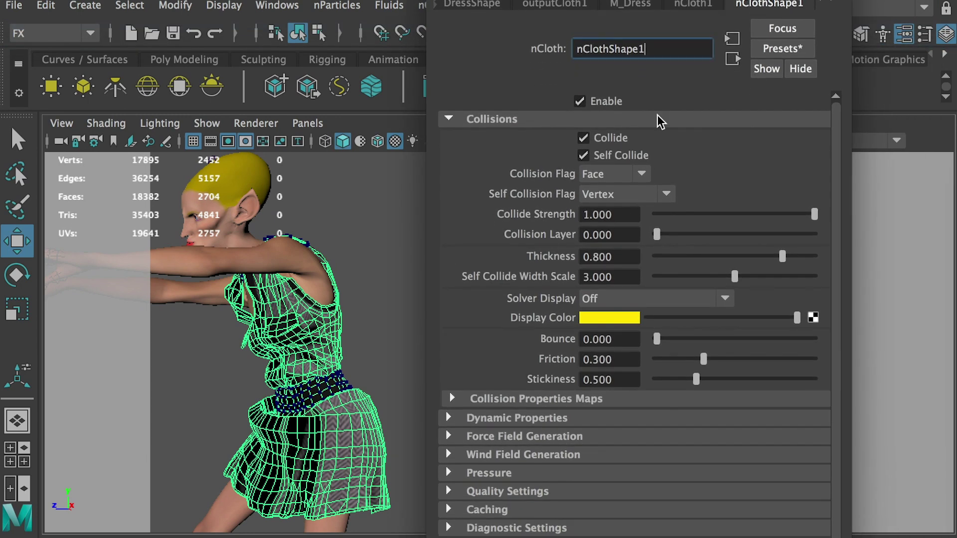
pyautogui.click(465, 420)
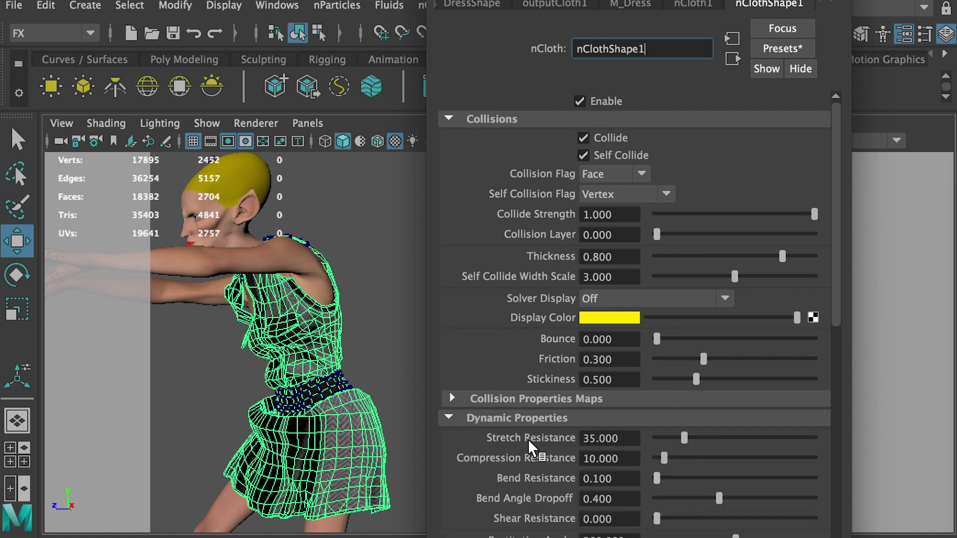
pyautogui.click(578, 441)
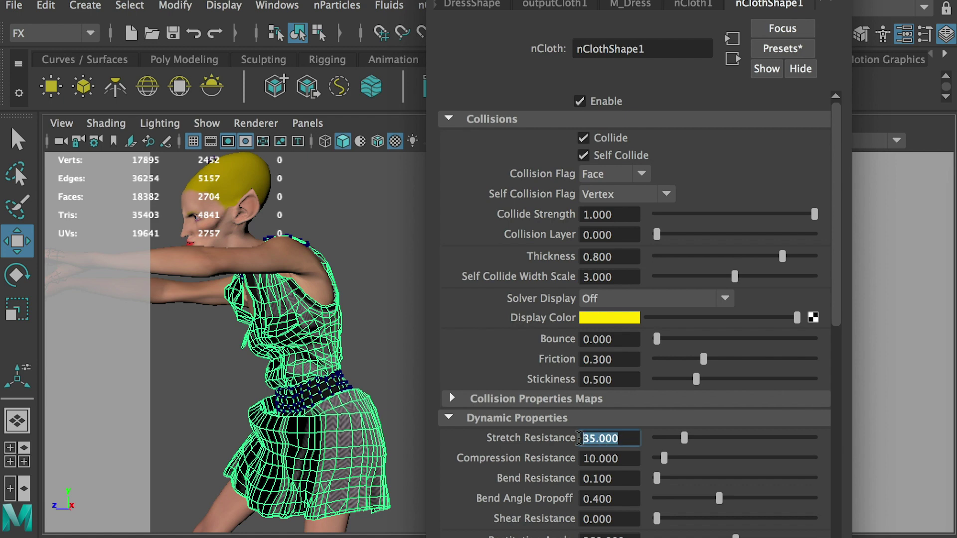
pyautogui.write('50')
pyautogui.press('Return')
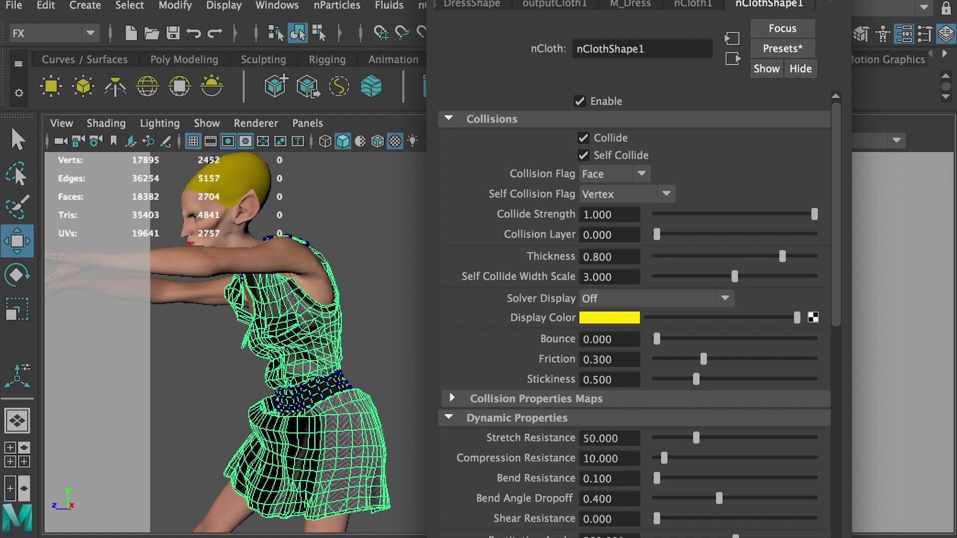
pyautogui.hotkey('ctrl', 'a')
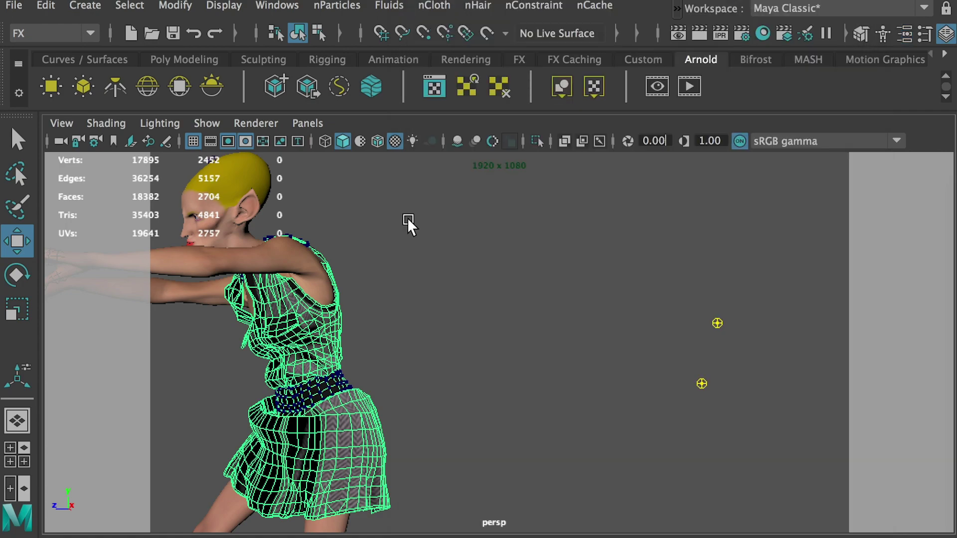
pyautogui.click(474, 261)
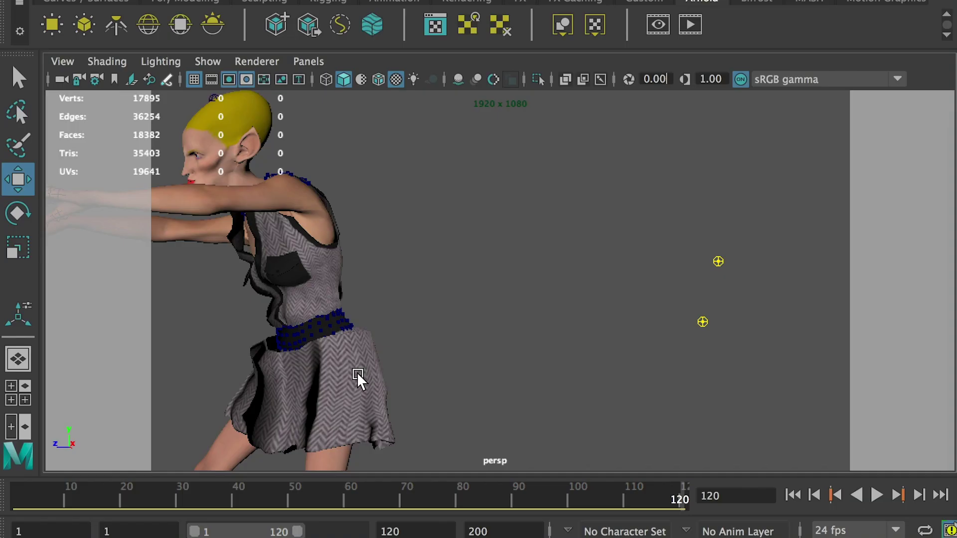
pyautogui.click(357, 374)
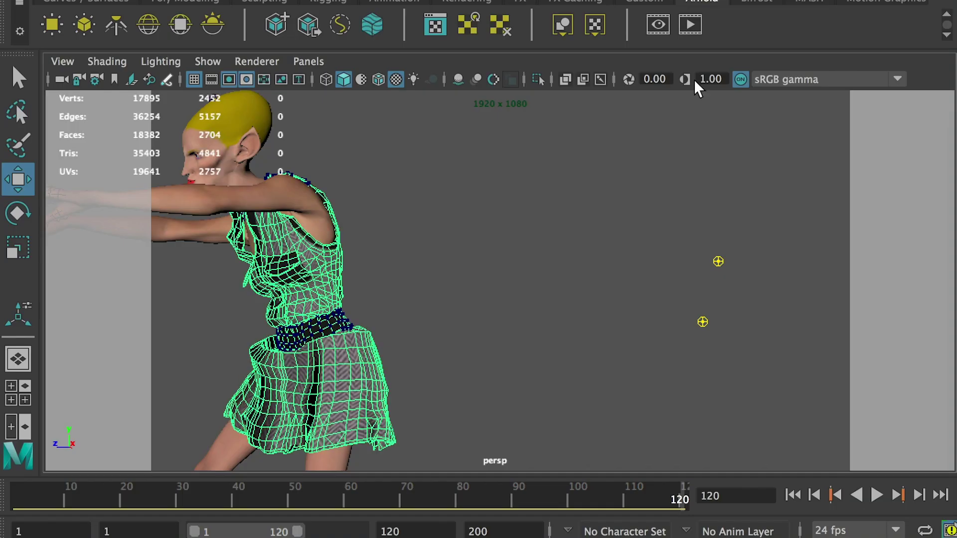
# Set the nucleus1 Solver Attributes Substeps and Max Collision Iterations both to 20
pyautogui.hotkey('ctrl', 'a')
pyautogui.moveTo(662, 0)
pyautogui.mouseDown()
pyautogui.moveTo(641, 0)
pyautogui.moveTo(682, 0)
pyautogui.moveTo(678, 11)
pyautogui.mouseUp()
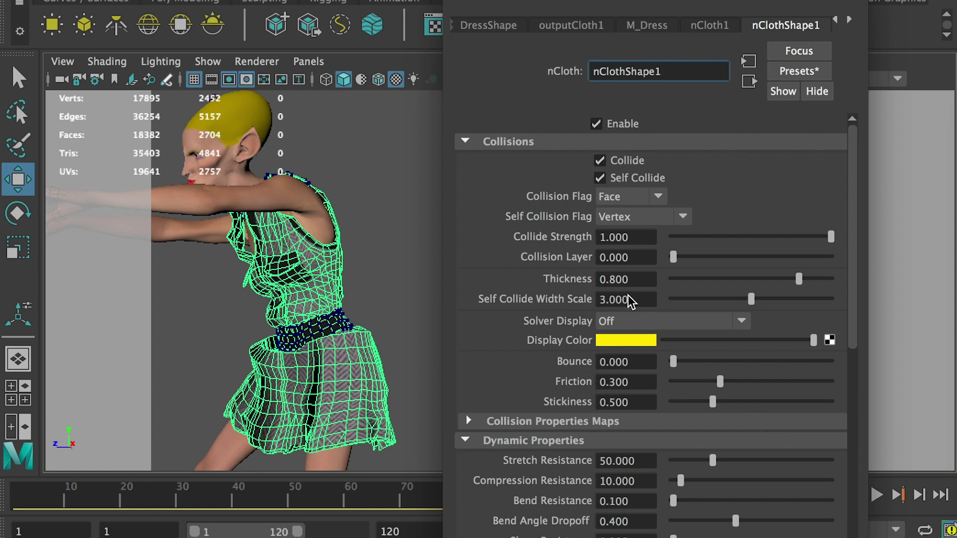
pyautogui.click(849, 19)
pyautogui.click(799, 27)
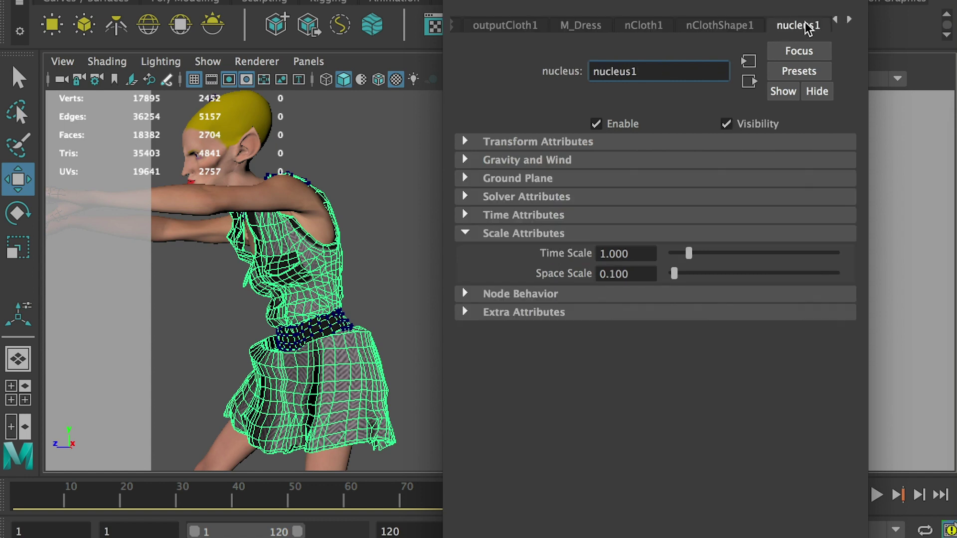
pyautogui.click(499, 196)
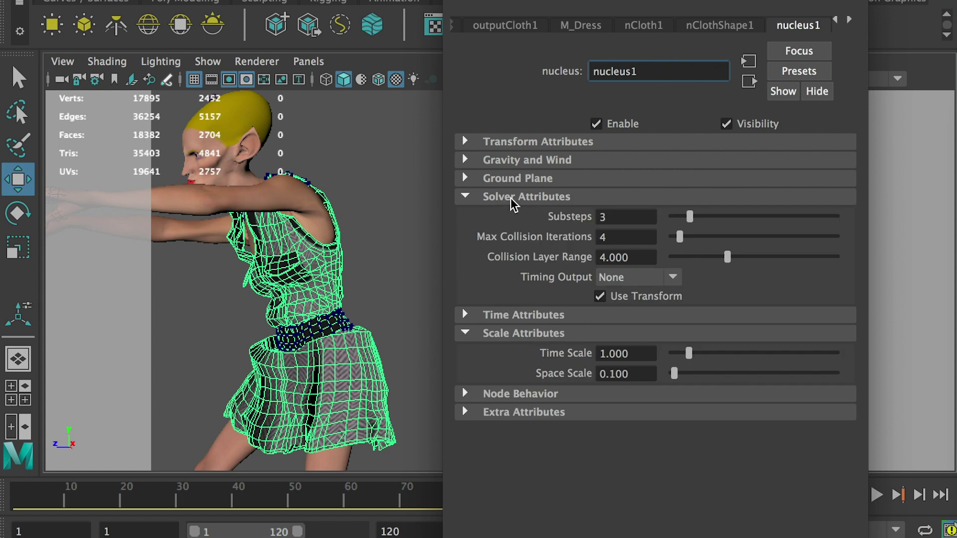
pyautogui.moveTo(626, 219); pyautogui.dragTo(578, 217)
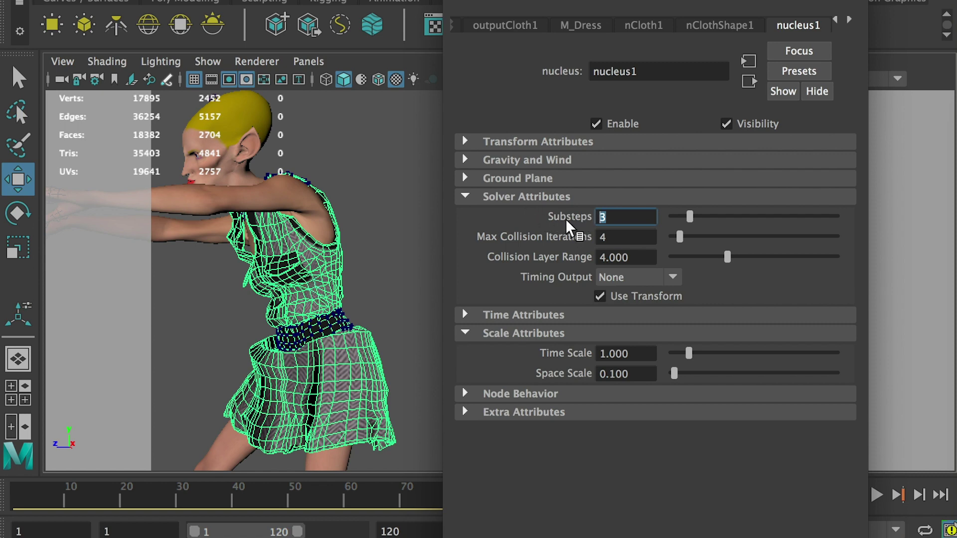
pyautogui.write('20')
pyautogui.press('Tab')
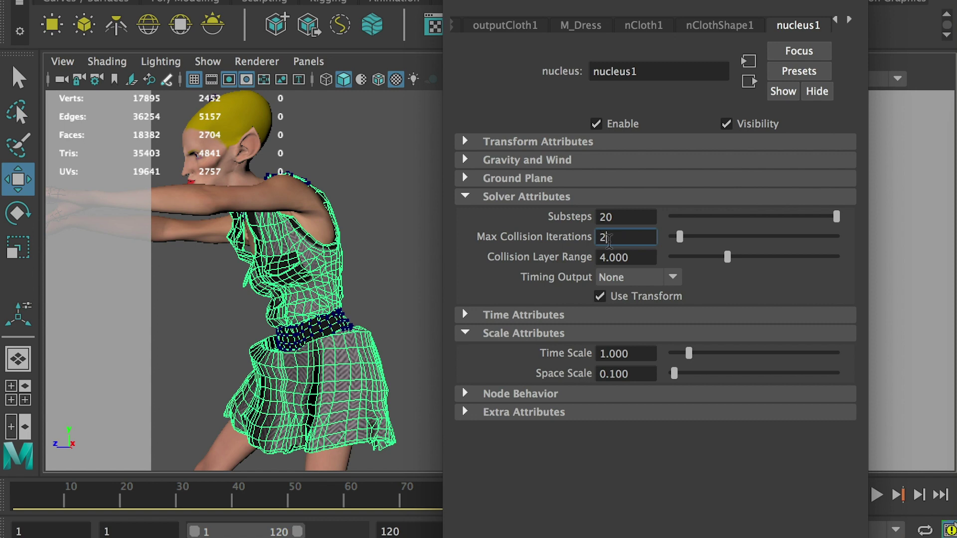
pyautogui.write('20')
pyautogui.press('Return')
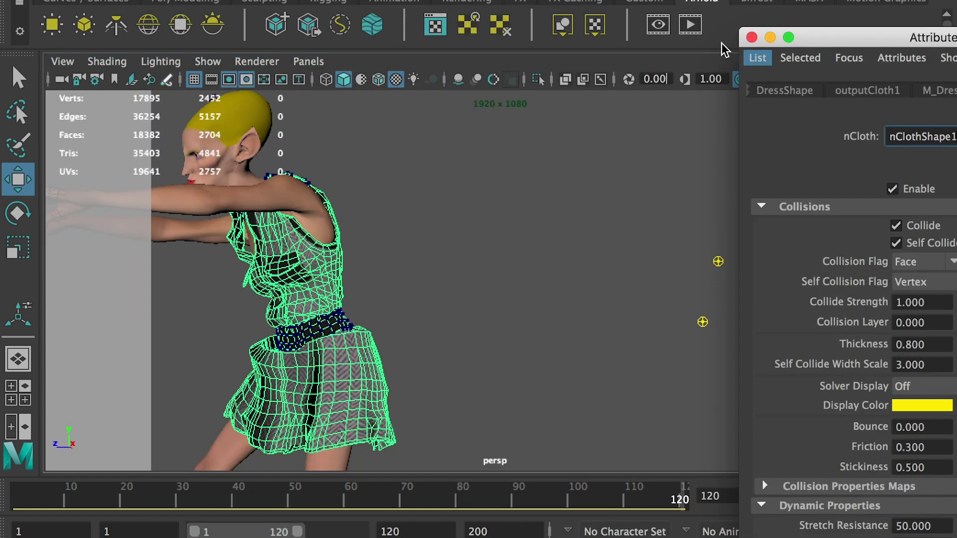
# Move the floating Attribute Editor out of the viewport's way
pyautogui.moveTo(722, 43); pyautogui.dragTo(956, 152)
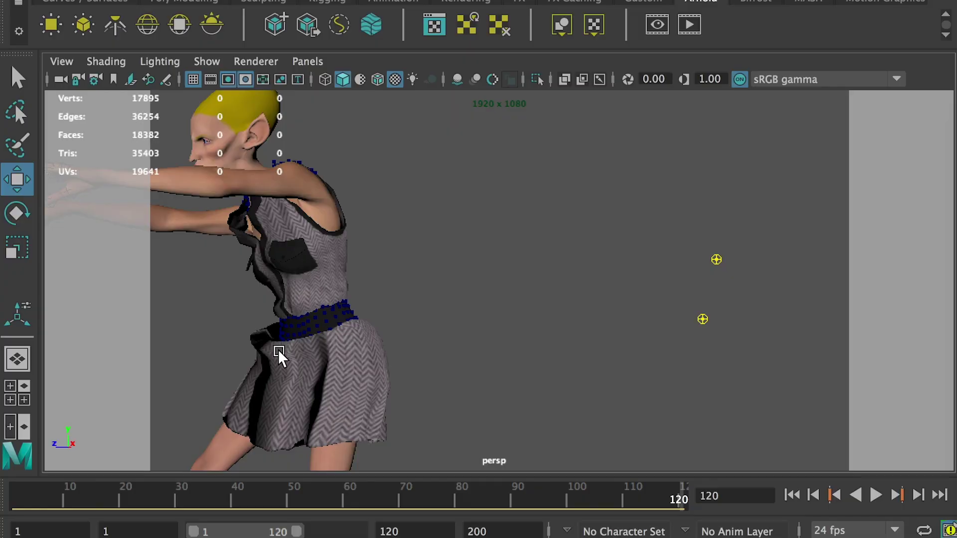
# Zoom and orbit around the dress's collar, belt and skirt to check collisions, then reselect it
pyautogui.click(286, 356)
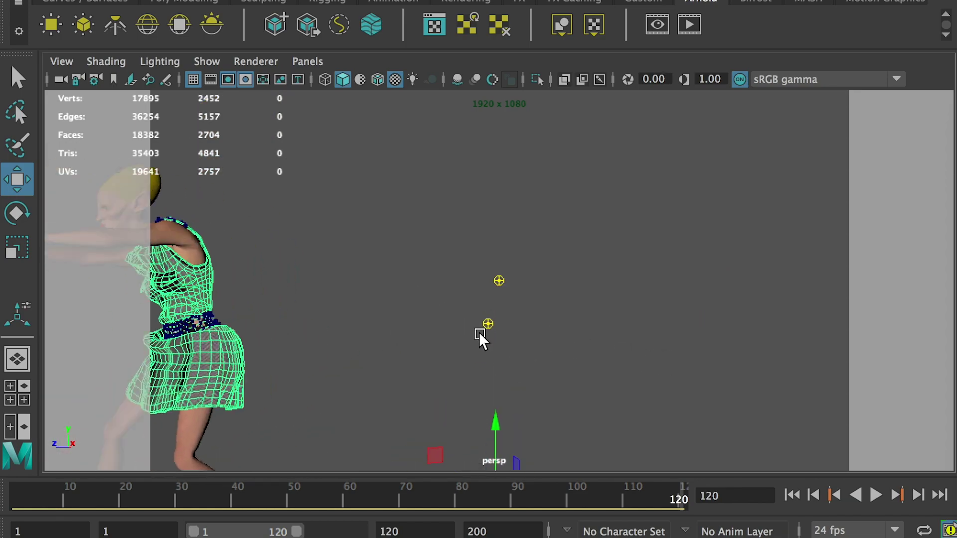
pyautogui.moveTo(460, 339)
pyautogui.keyDown('alt'); pyautogui.mouseDown()
pyautogui.moveTo(420, 345)
pyautogui.moveTo(474, 312)
pyautogui.moveTo(460, 335)
pyautogui.mouseUp(); pyautogui.keyUp('alt')
pyautogui.keyDown('alt'); pyautogui.moveTo(460, 333); pyautogui.dragTo(477, 303, button='middle'); pyautogui.keyUp('alt')
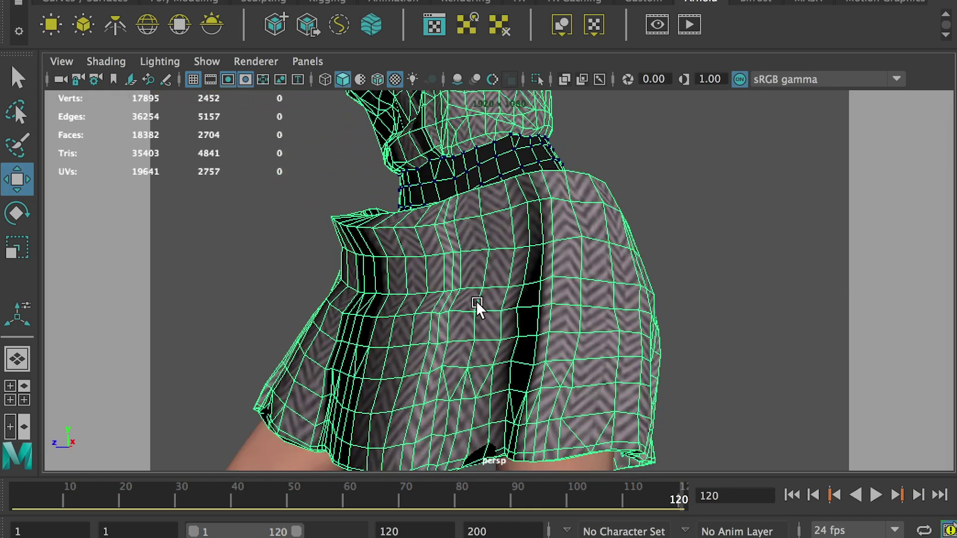
pyautogui.keyDown('alt'); pyautogui.moveTo(522, 303); pyautogui.dragTo(486, 256); pyautogui.keyUp('alt')
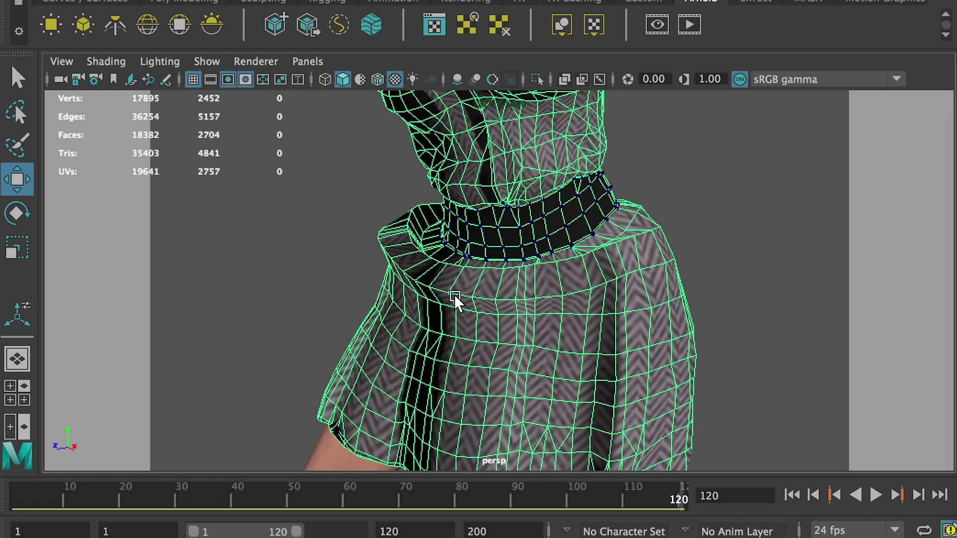
pyautogui.scroll(-5, 497, 290)
pyautogui.click(656, 227)
pyautogui.click(549, 172)
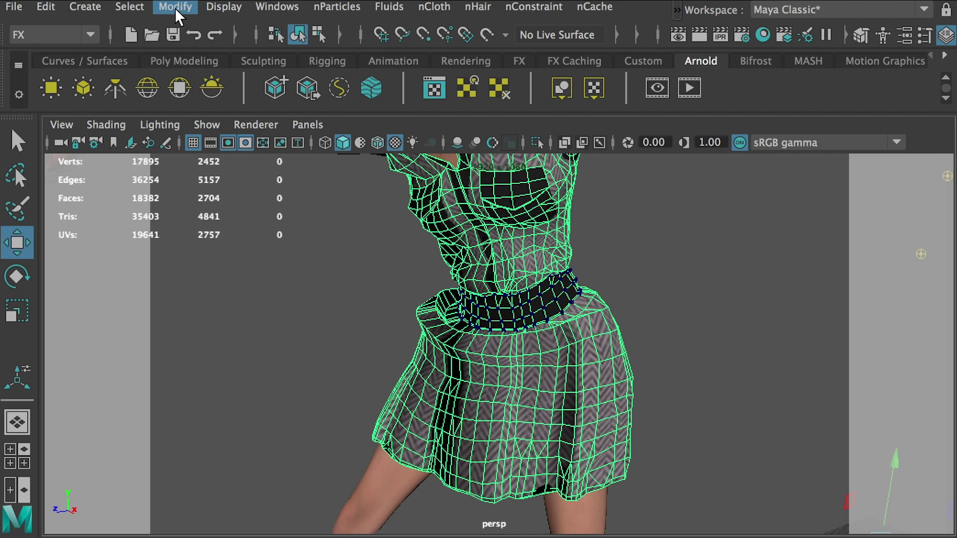
# Smooth the dress mesh from the Modeling menu set with Division levels 1
pyautogui.click(59, 34)
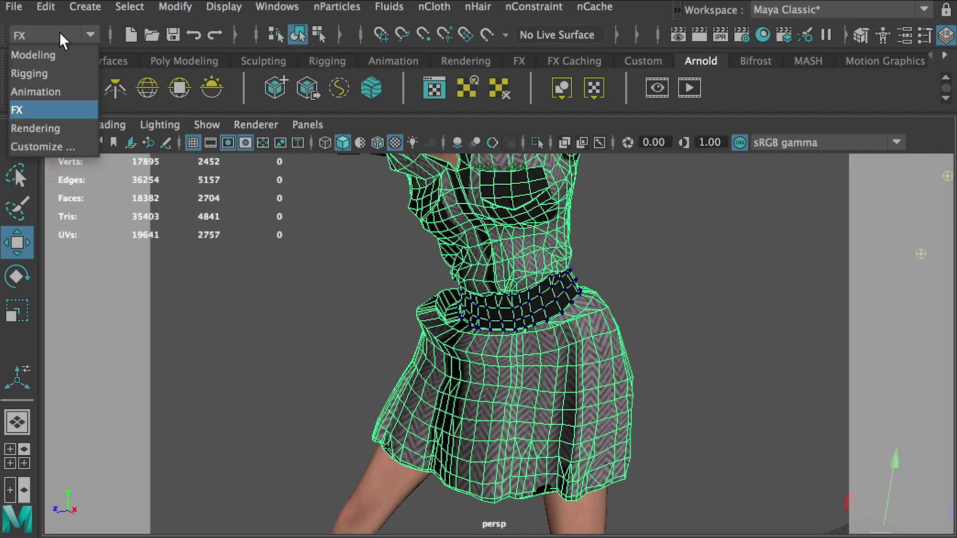
pyautogui.click(36, 61)
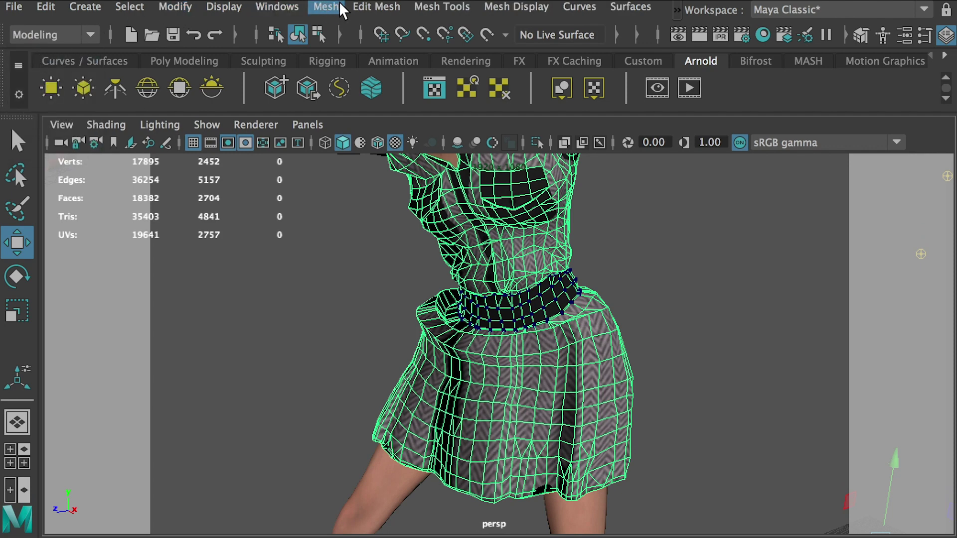
pyautogui.click(331, 13)
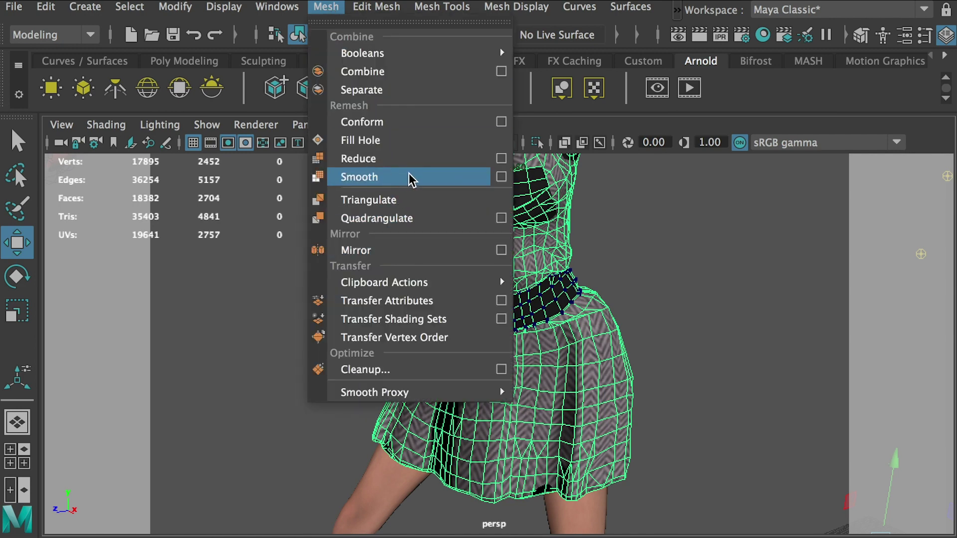
pyautogui.click(500, 177)
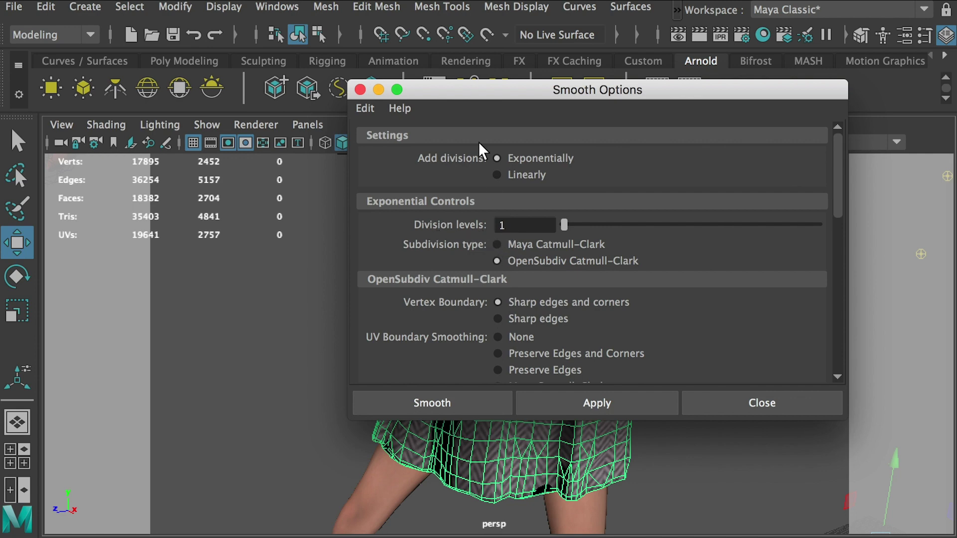
pyautogui.moveTo(464, 90); pyautogui.dragTo(662, 36)
pyautogui.click(669, 351)
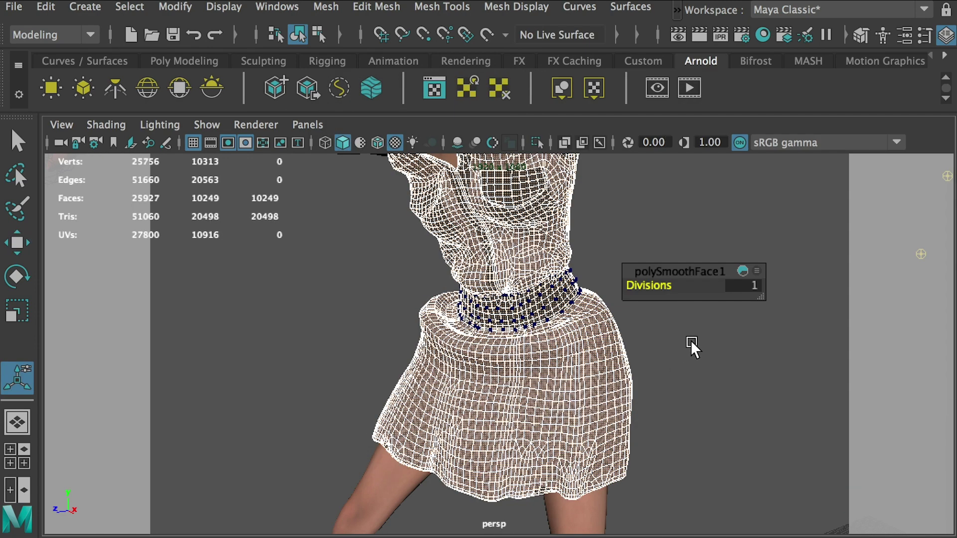
# Pull the view back and reselect the smoothed dress to inspect its denser wireframe
pyautogui.click(690, 346)
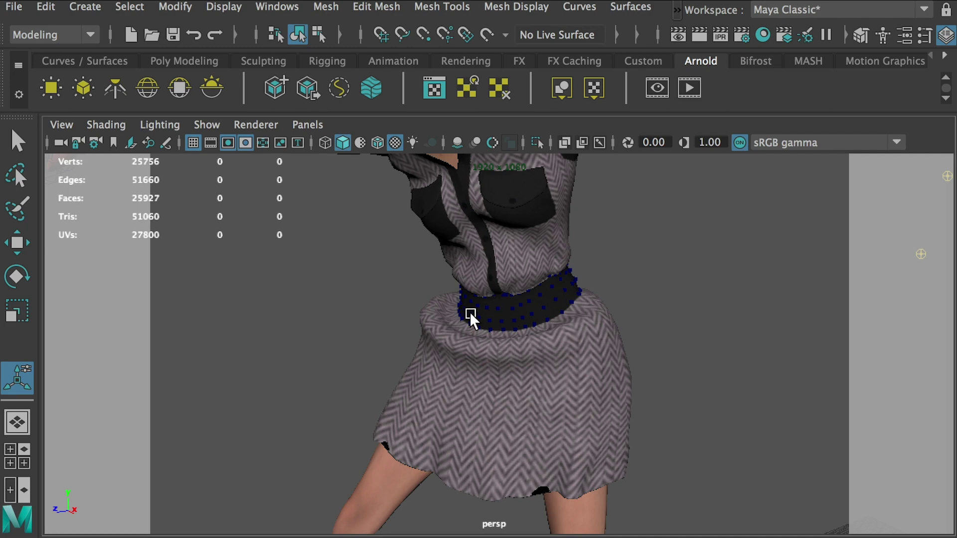
pyautogui.scroll(-3, 498, 324)
pyautogui.keyDown('alt'); pyautogui.moveTo(648, 410); pyautogui.dragTo(219, 523, button='middle'); pyautogui.keyUp('alt')
pyautogui.scroll(3, 728, 352)
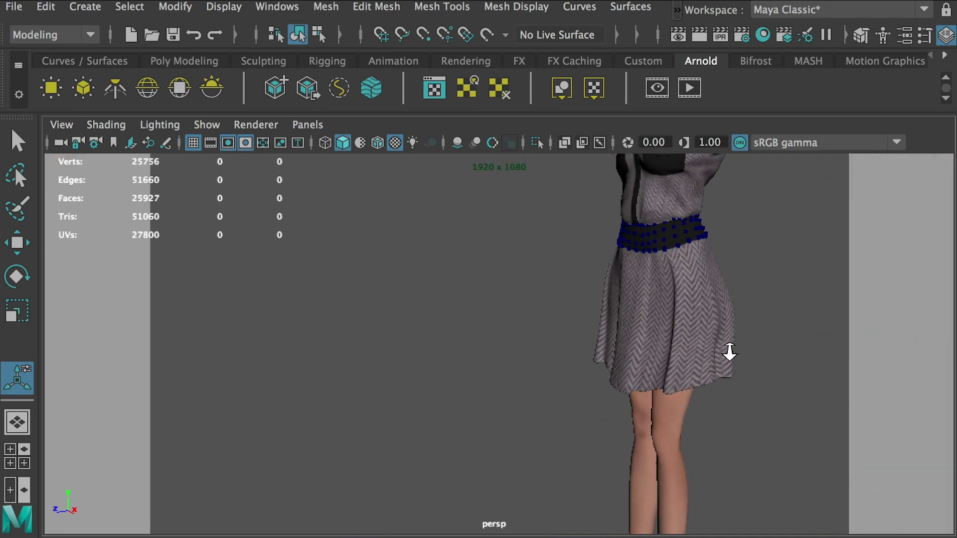
pyautogui.click(572, 346)
pyautogui.scroll(2, 508, 346)
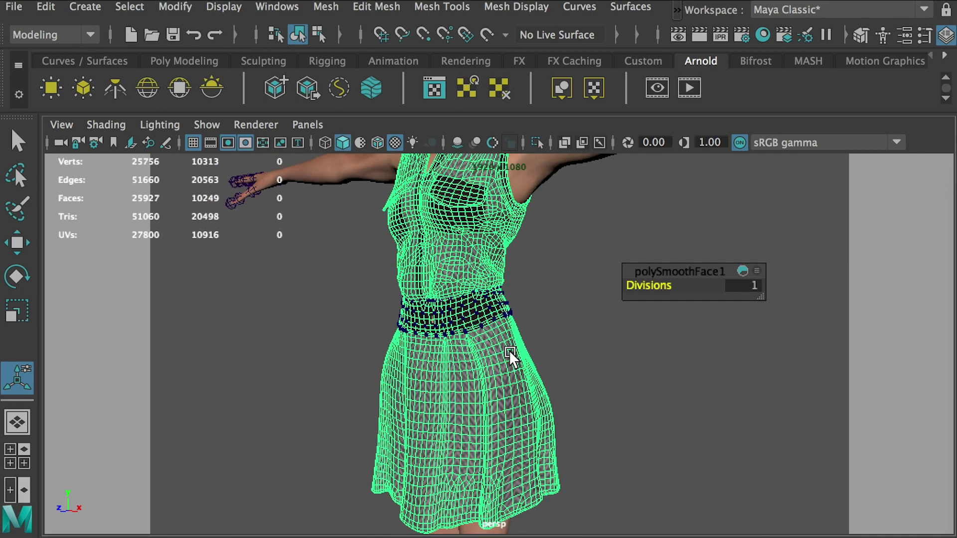
# Set nClothShape1 Max Self Collide Iterations to 10 under Quality Settings, then close the editor
pyautogui.click(904, 35)
pyautogui.moveTo(939, 6); pyautogui.dragTo(740, 56)
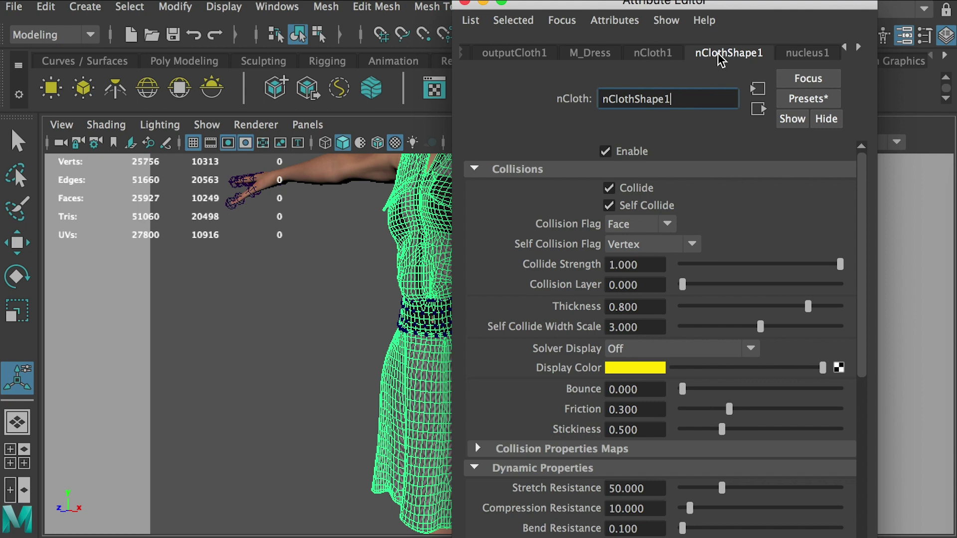
pyautogui.moveTo(754, 7); pyautogui.dragTo(805, 18)
pyautogui.click(524, 179)
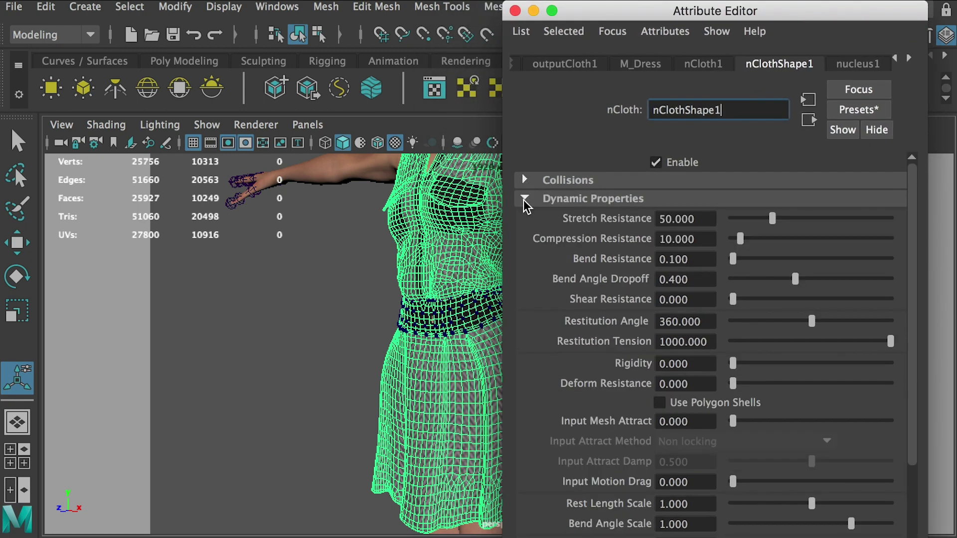
pyautogui.click(524, 199)
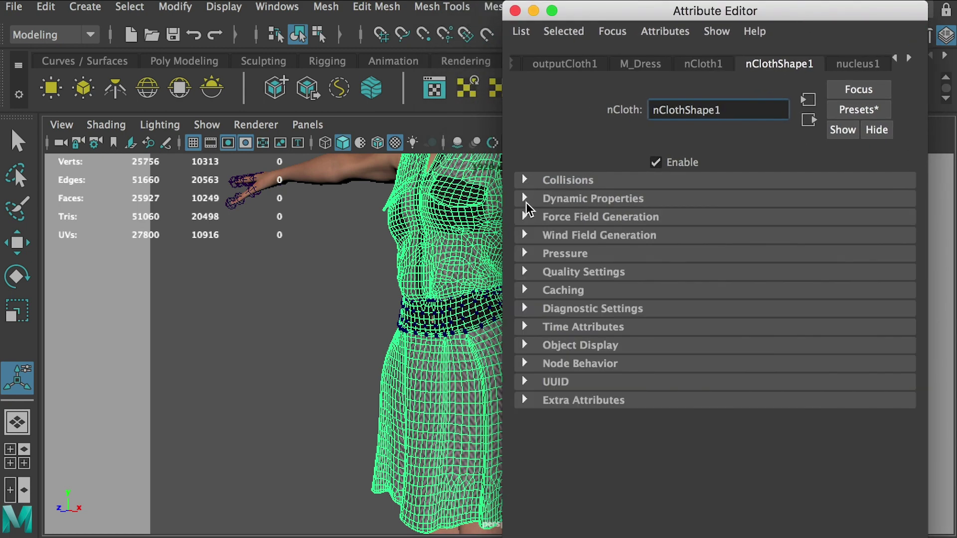
pyautogui.click(525, 272)
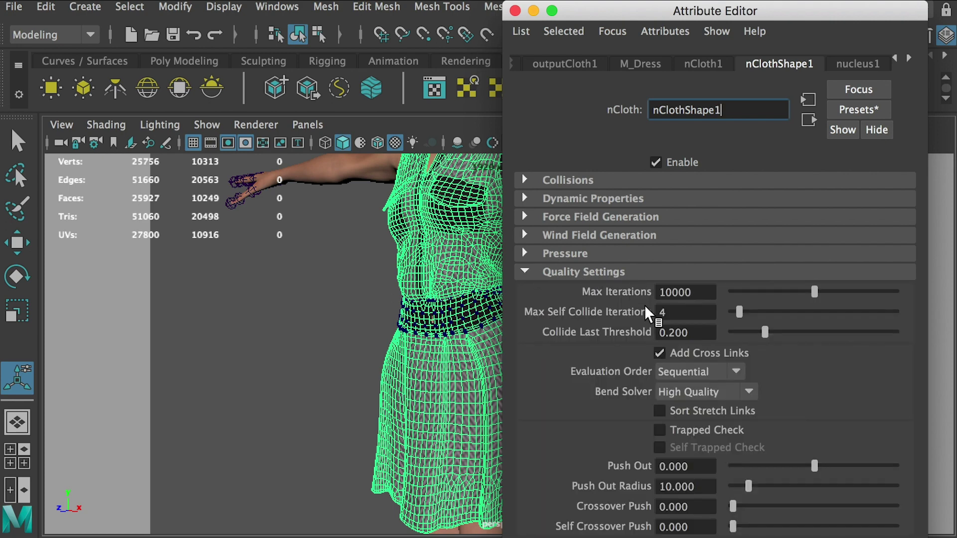
pyautogui.moveTo(625, 17); pyautogui.dragTo(669, 41)
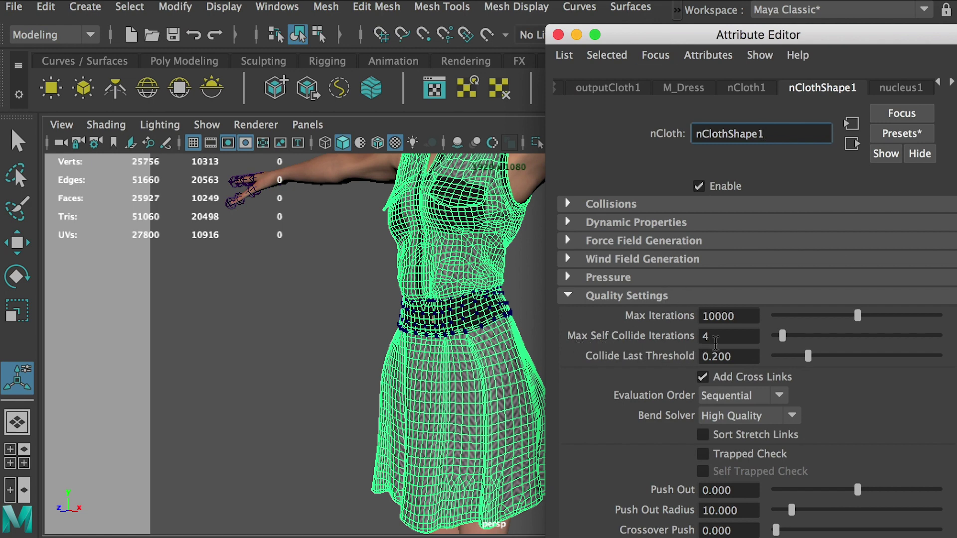
pyautogui.click(735, 339)
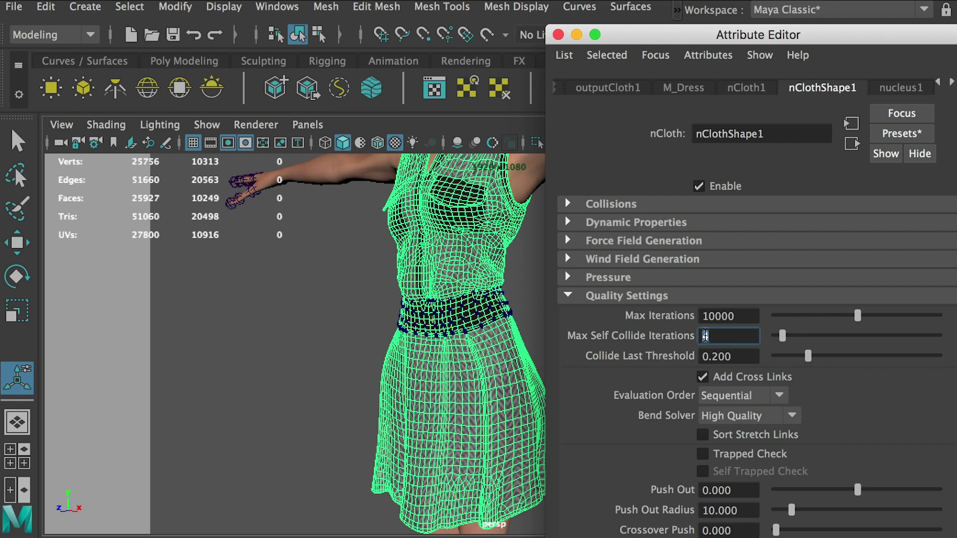
pyautogui.press('Return')
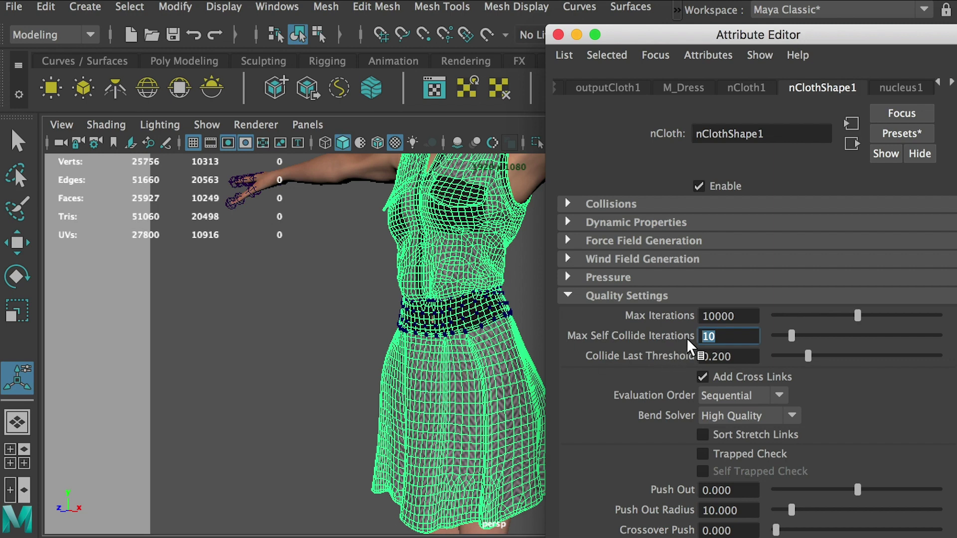
pyautogui.moveTo(621, 44); pyautogui.dragTo(822, 183)
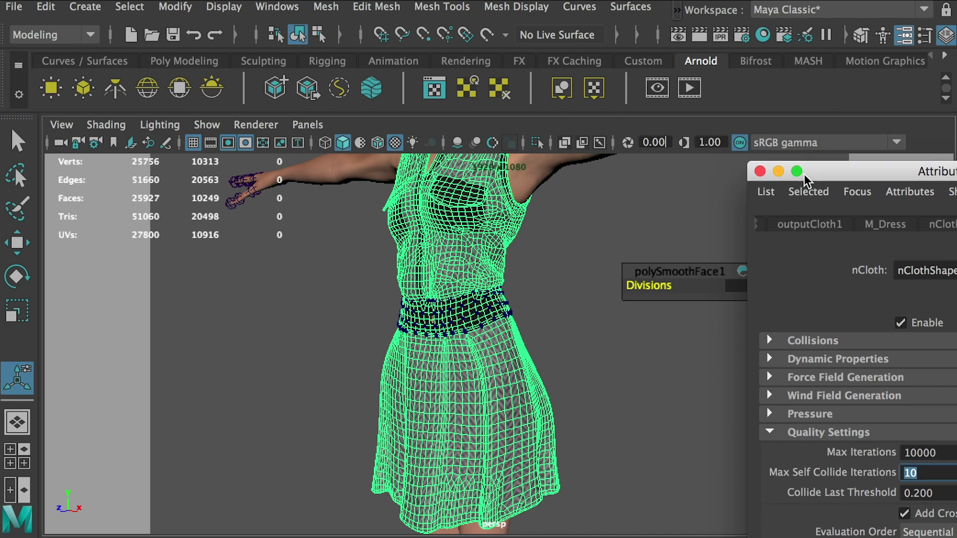
pyautogui.click(759, 175)
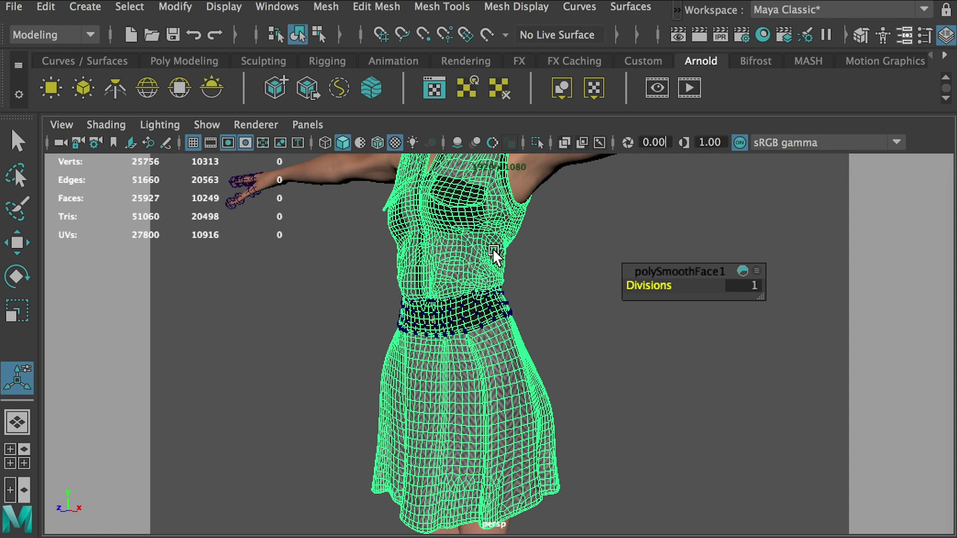
# Jump to the cameraView2 bookmark, then deselect and reselect the leaning elf's dress
pyautogui.click(61, 124)
pyautogui.moveTo(293, 451)
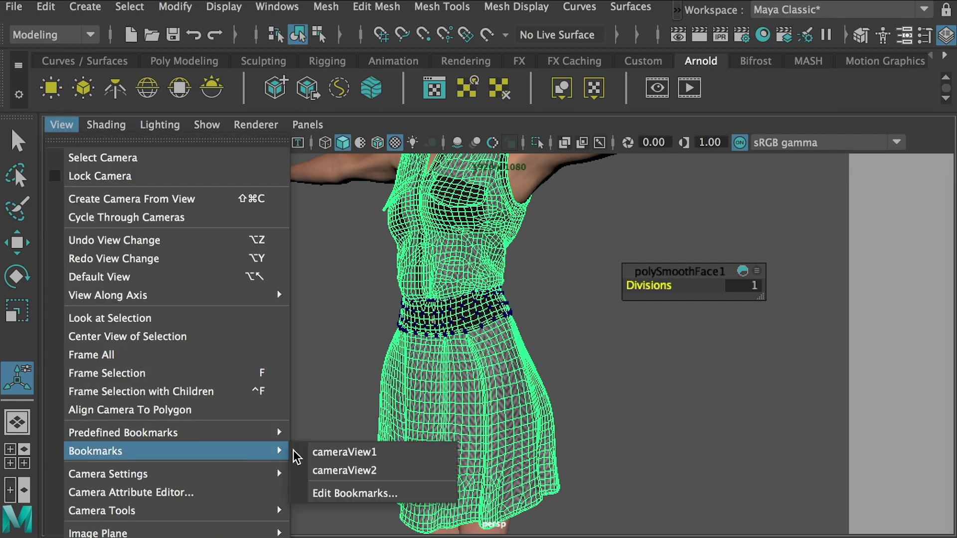
pyautogui.click(375, 468)
pyautogui.click(574, 389)
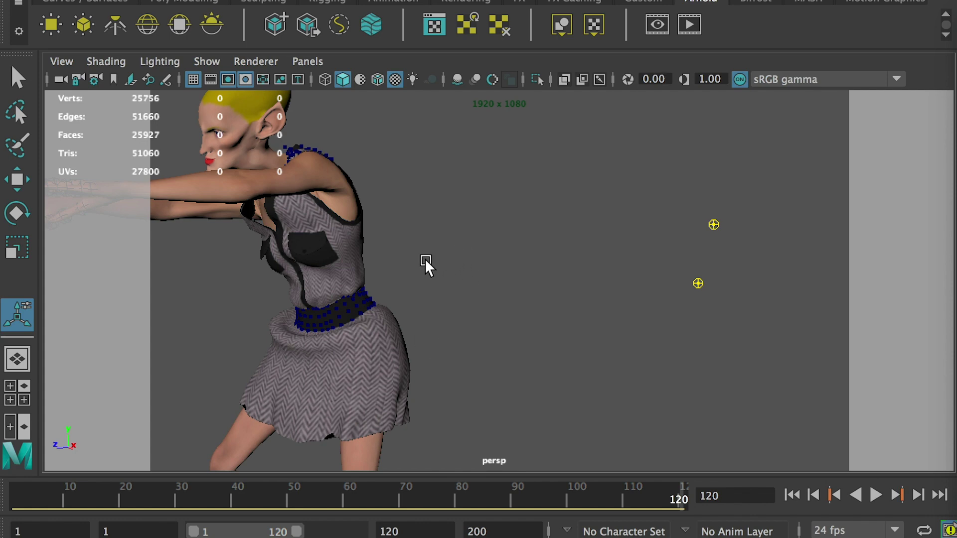
pyautogui.click(387, 318)
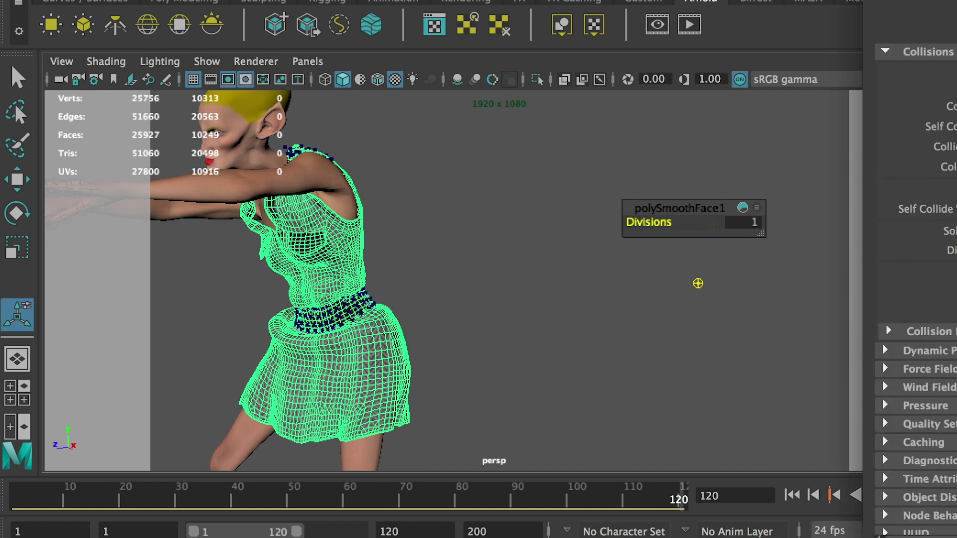
# Change the dress nClothShape1 collision Thickness from 0.800 to 0.4, then deselect the dress
pyautogui.hotkey('ctrl', 'a')
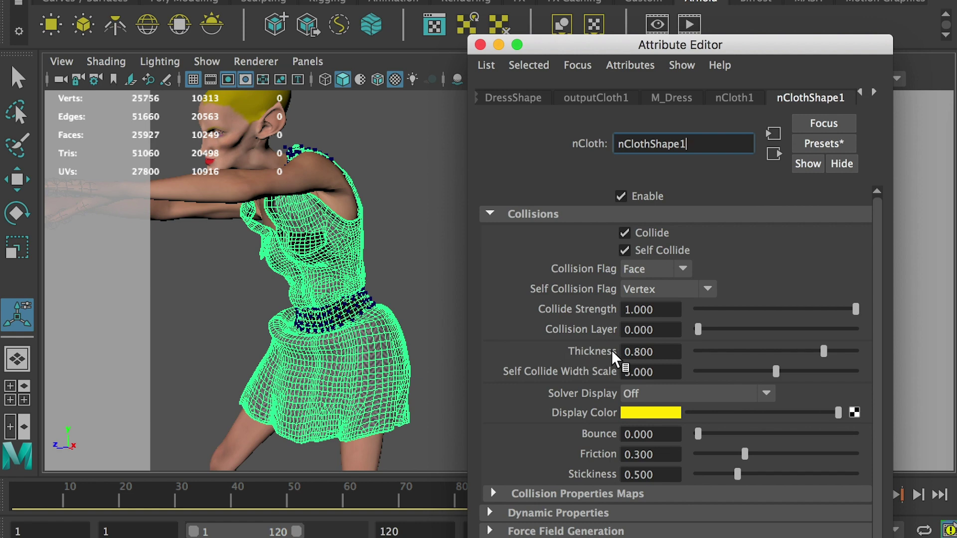
pyautogui.moveTo(665, 352); pyautogui.dragTo(636, 351)
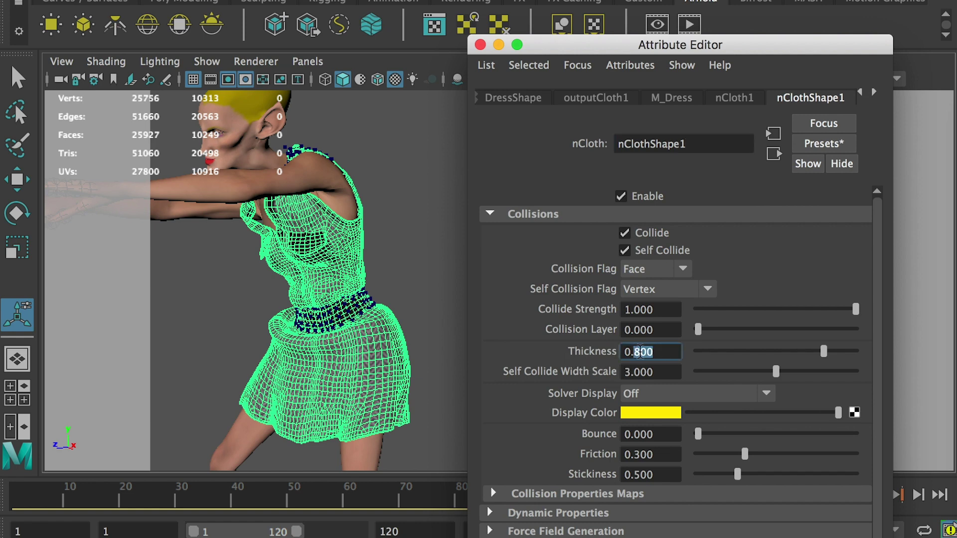
pyautogui.write('4')
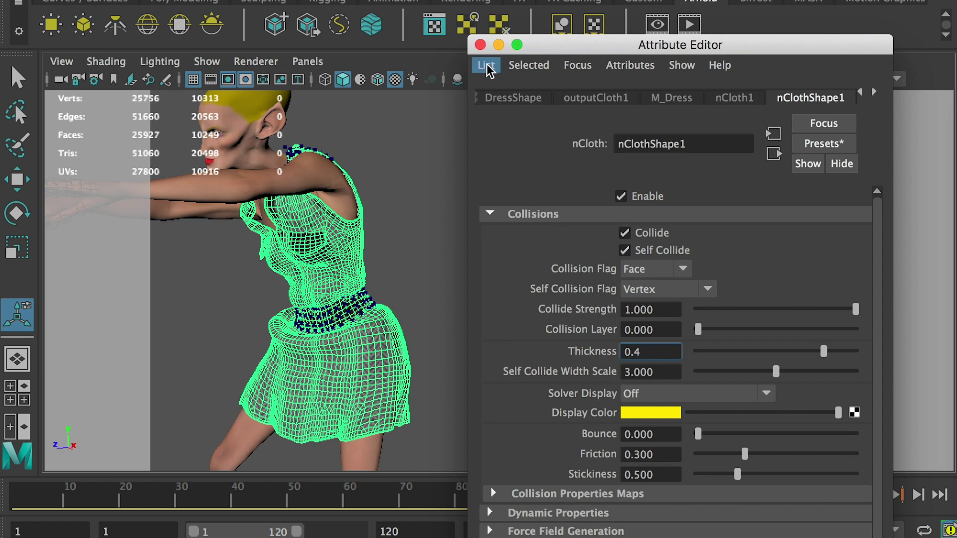
pyautogui.click(479, 44)
pyautogui.click(506, 310)
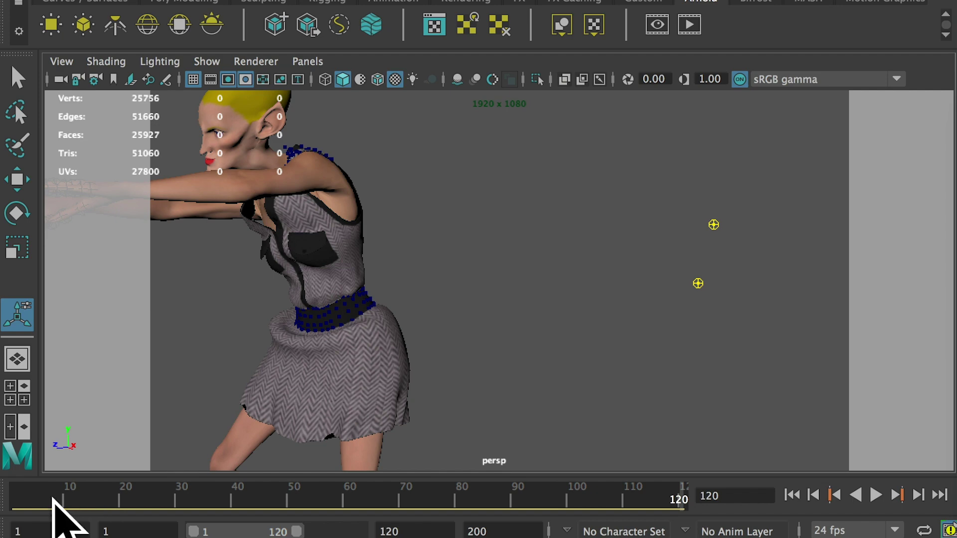
# Rewind the timeline to frame 1
pyautogui.click(16, 499)
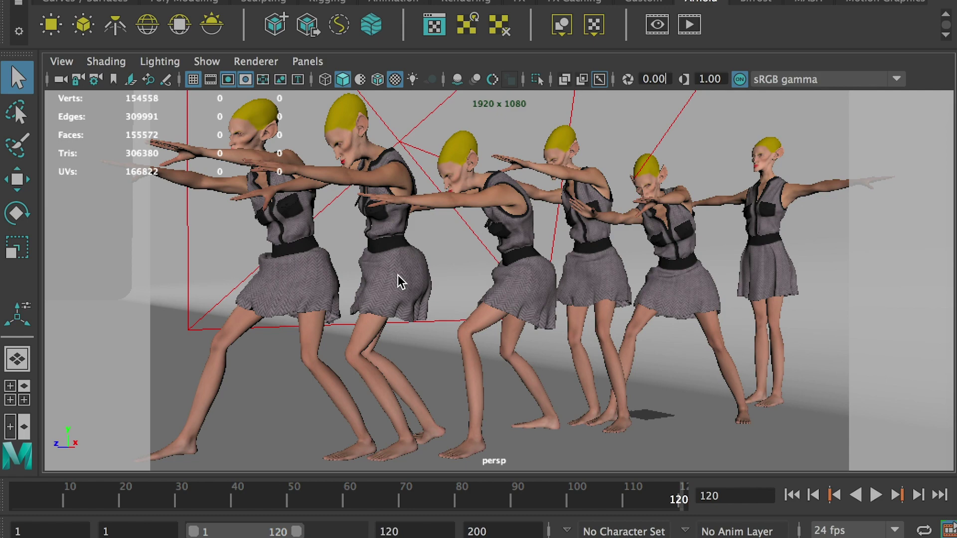
# Select the elves' dresses one by one while orbiting the persp camera around the lineup
pyautogui.click(304, 281)
pyautogui.click(388, 273)
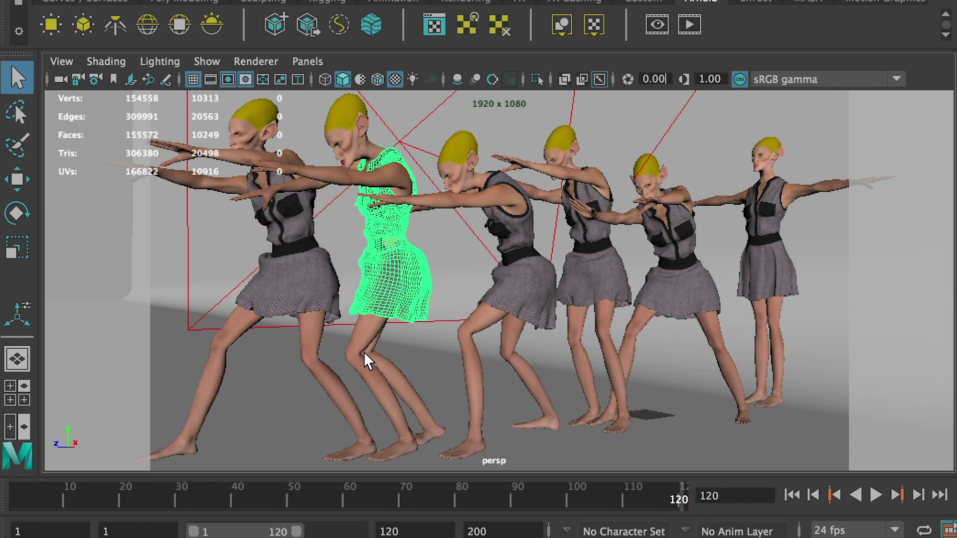
pyautogui.click(144, 273)
pyautogui.keyDown('alt'); pyautogui.moveTo(588, 287); pyautogui.dragTo(532, 295); pyautogui.keyUp('alt')
pyautogui.keyDown('alt'); pyautogui.moveTo(532, 294); pyautogui.dragTo(359, 363, button='right'); pyautogui.keyUp('alt')
pyautogui.keyDown('alt'); pyautogui.moveTo(359, 363); pyautogui.dragTo(514, 358); pyautogui.keyUp('alt')
pyautogui.keyDown('alt'); pyautogui.moveTo(514, 359); pyautogui.dragTo(456, 343, button='right'); pyautogui.keyUp('alt')
pyautogui.keyDown('alt'); pyautogui.moveTo(456, 343); pyautogui.dragTo(459, 324); pyautogui.keyUp('alt')
pyautogui.click(459, 314)
pyautogui.keyDown('alt'); pyautogui.moveTo(344, 246); pyautogui.dragTo(492, 284); pyautogui.keyUp('alt')
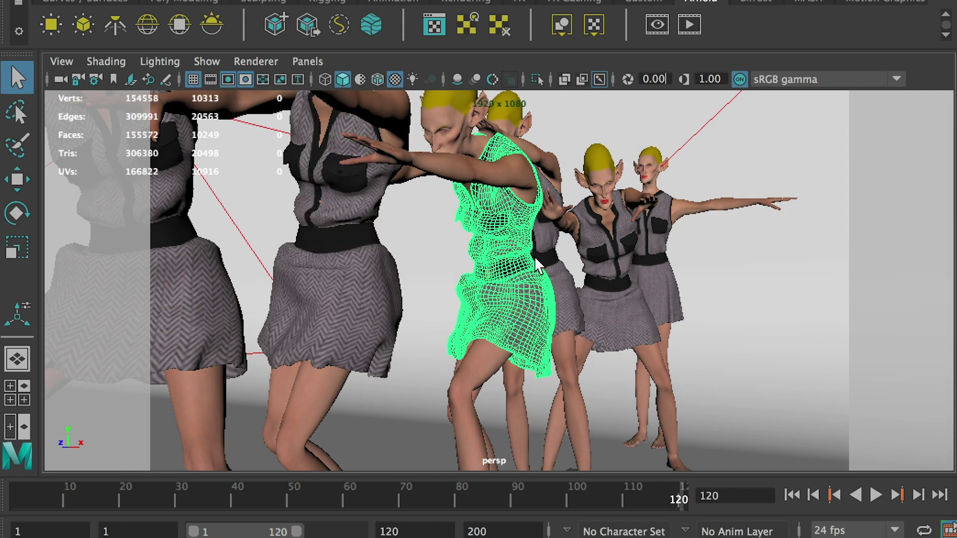
pyautogui.click(587, 298)
# Play the dress simulation from frame 1 to frame 105, then return to frame 1 with nothing selected
pyautogui.click(16, 498)
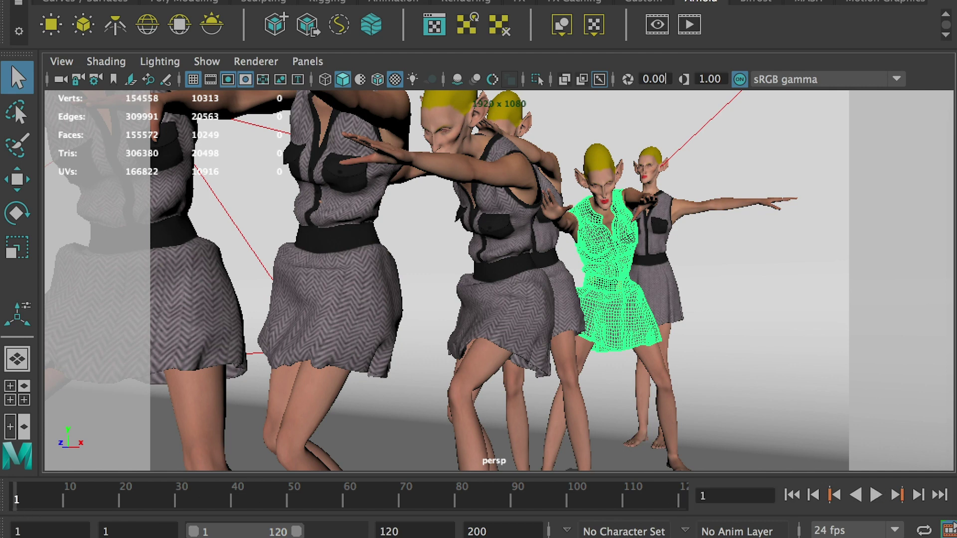
pyautogui.click(875, 498)
pyautogui.click(875, 496)
pyautogui.click(535, 282)
pyautogui.click(396, 255)
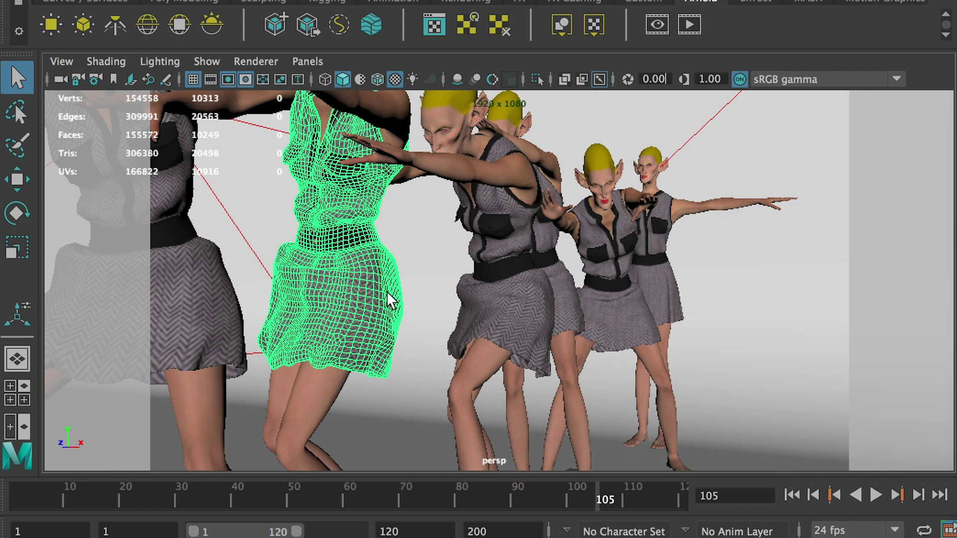
pyautogui.hotkey('alt', 'shift', 'v')
pyautogui.click(70, 205)
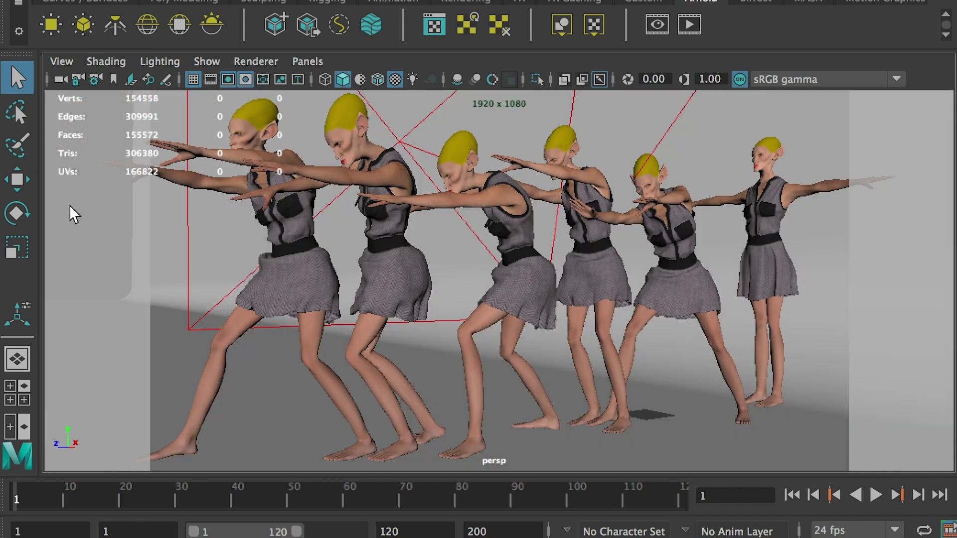